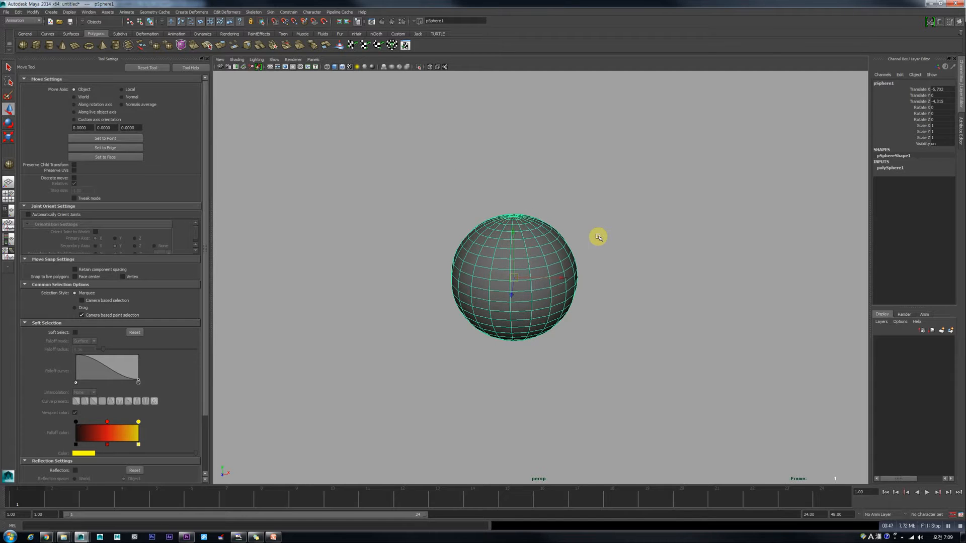
Create a lattice deformer around the sphere with 2 × 2 × 2 divisions, centered around the selection and grouped with its base
scroll(597, 237, up, 2)
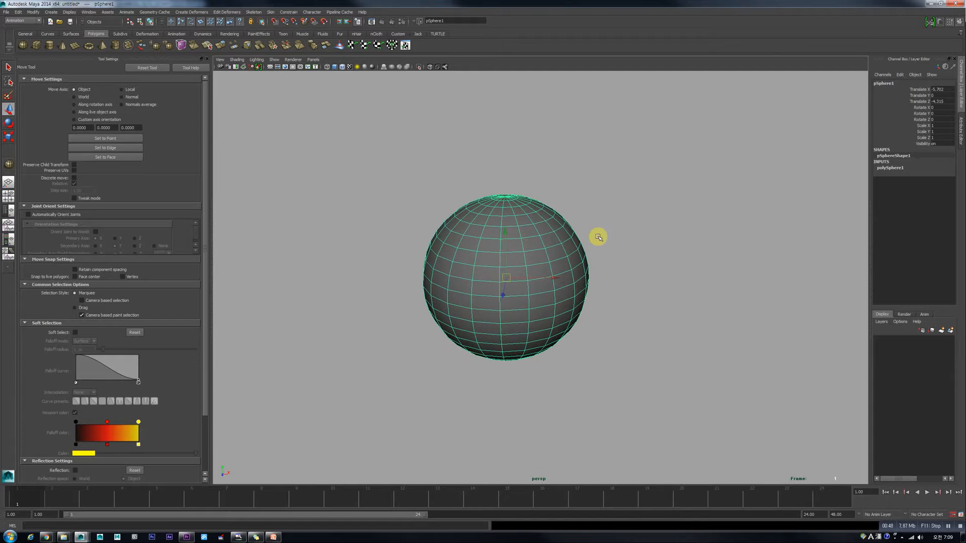
click(200, 12)
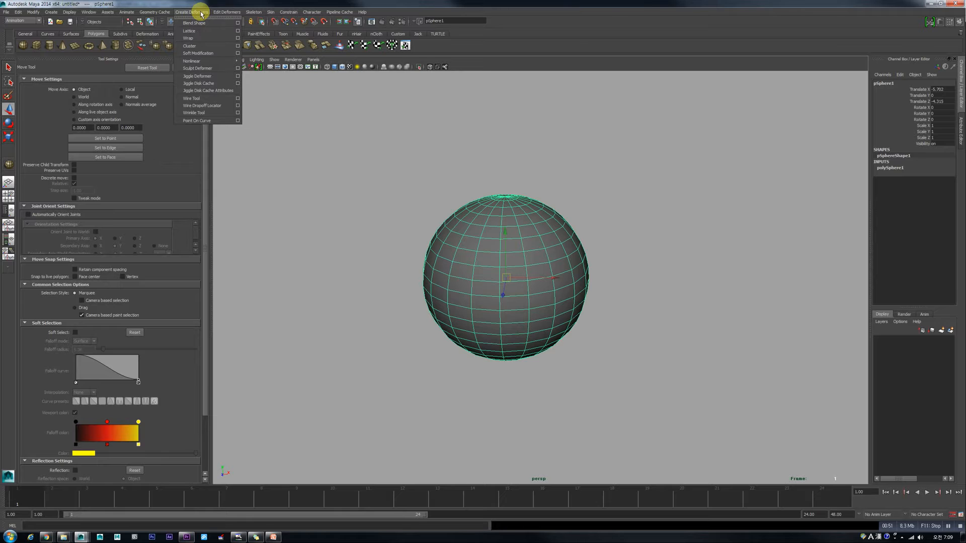
click(239, 33)
drag(174, 277, 763, 80)
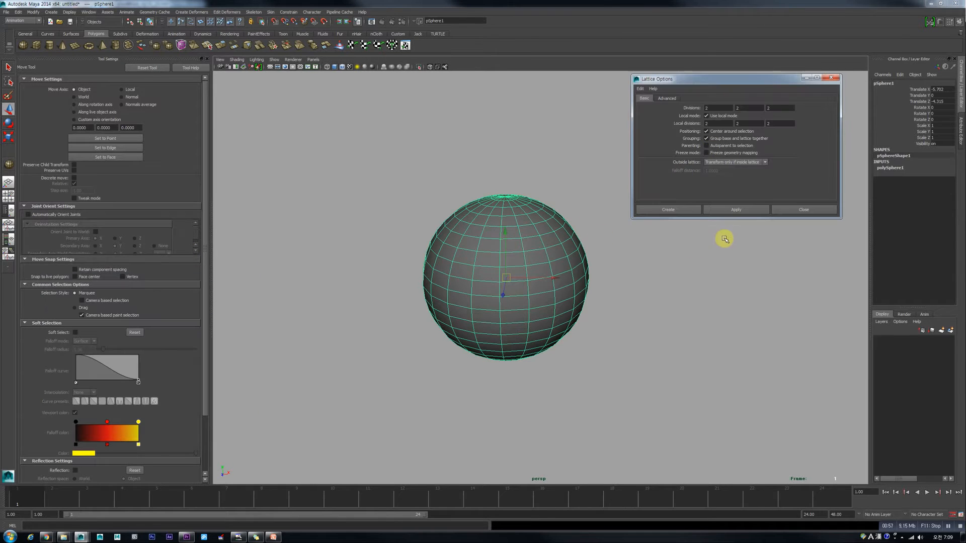
click(683, 212)
alt+drag(681, 212, 631, 237)
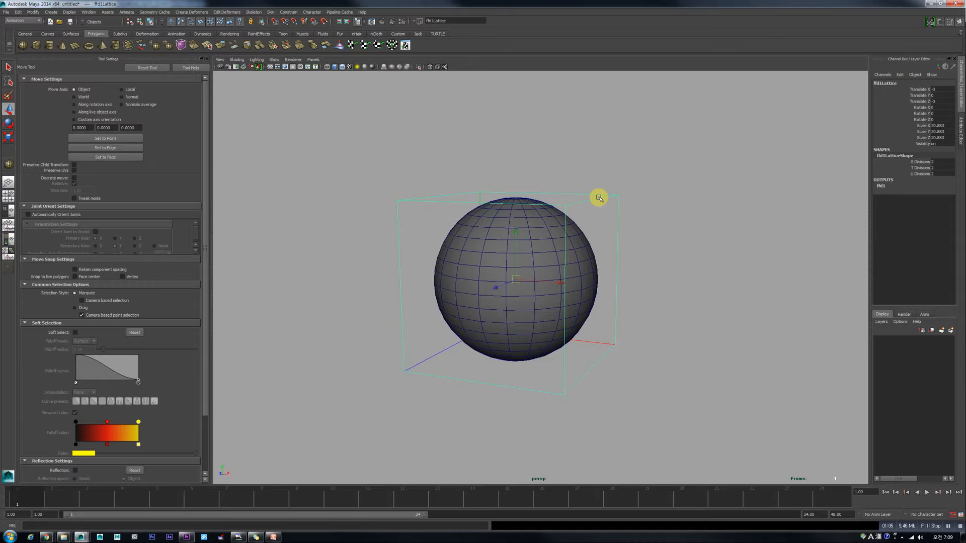
Show the lattice points and pull five corner points outward to stretch the sphere
right_click(599, 198)
right_drag(599, 197, 597, 180)
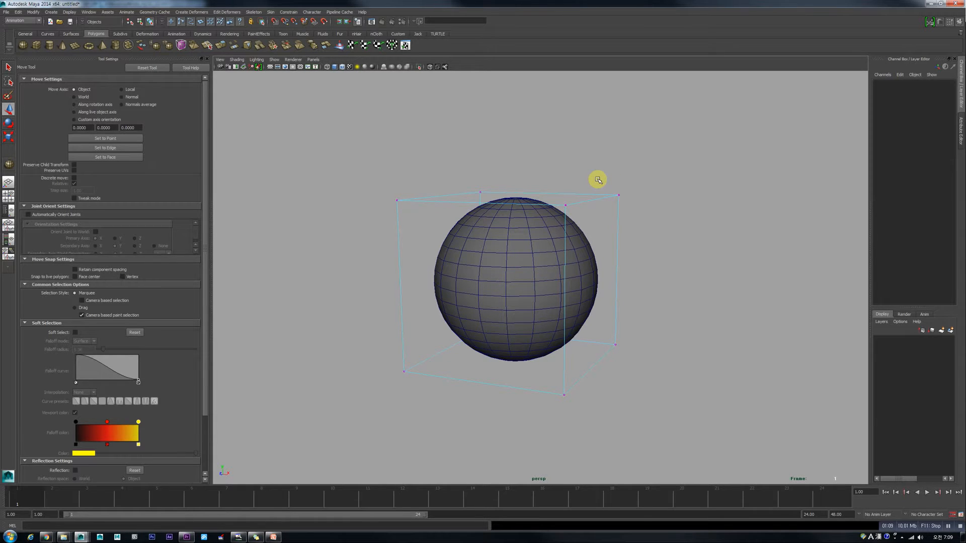
drag(646, 216, 749, 164)
drag(615, 349, 802, 393)
drag(584, 378, 470, 463)
click(403, 372)
drag(403, 373, 318, 383)
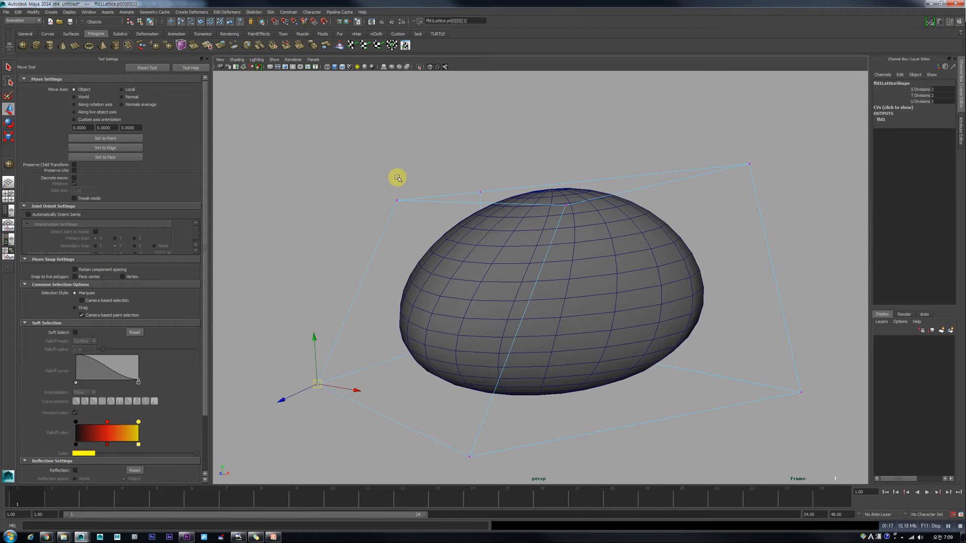
click(397, 199)
drag(397, 198, 326, 158)
Undo all the corner point moves, return to object mode and reselect the whole lattice
key(ctrl+z)
key(ctrl+z)
key(ctrl+z)
key(ctrl+z)
key(ctrl+z)
key(ctrl+z)
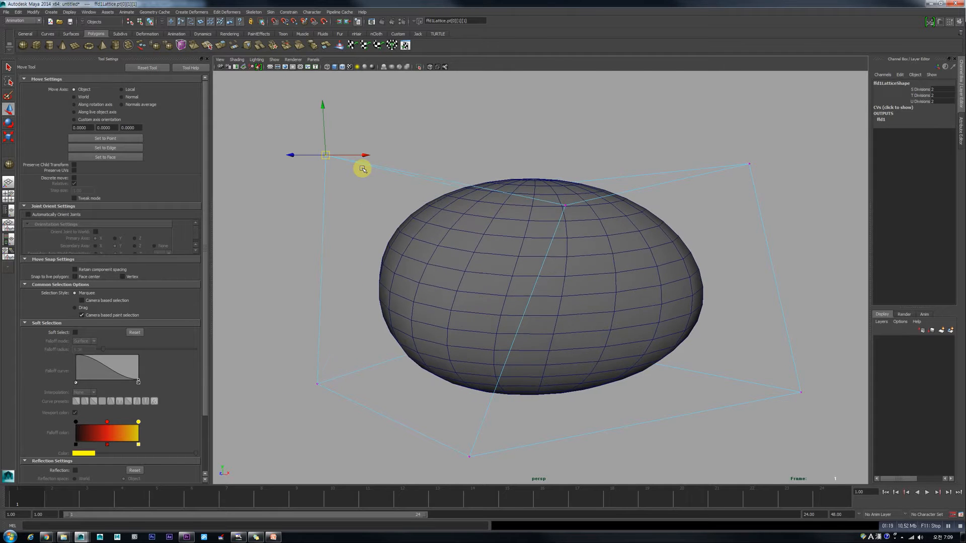
key(ctrl+z)
key(ctrl+z)
key(ctrl+z)
key(ctrl+z)
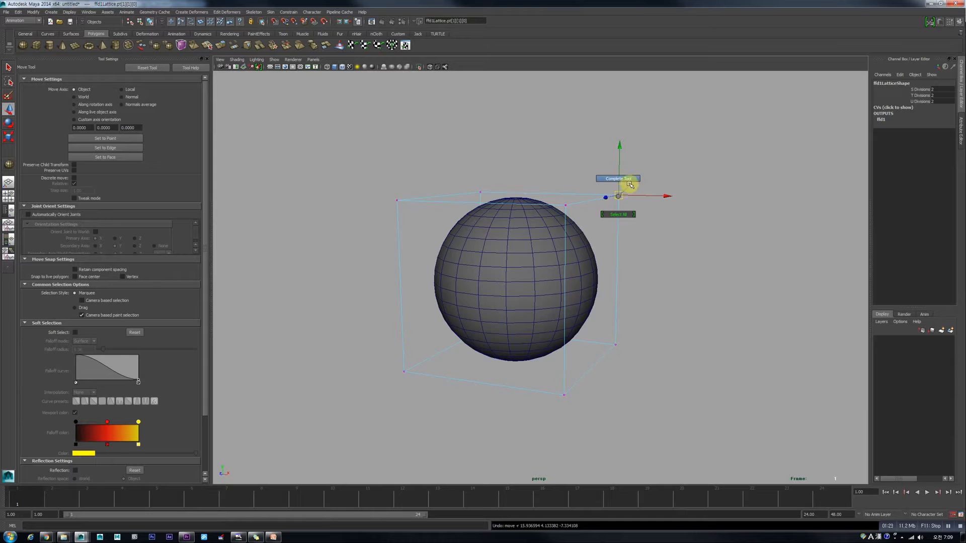
click(638, 201)
right_drag(618, 205, 610, 216)
click(606, 217)
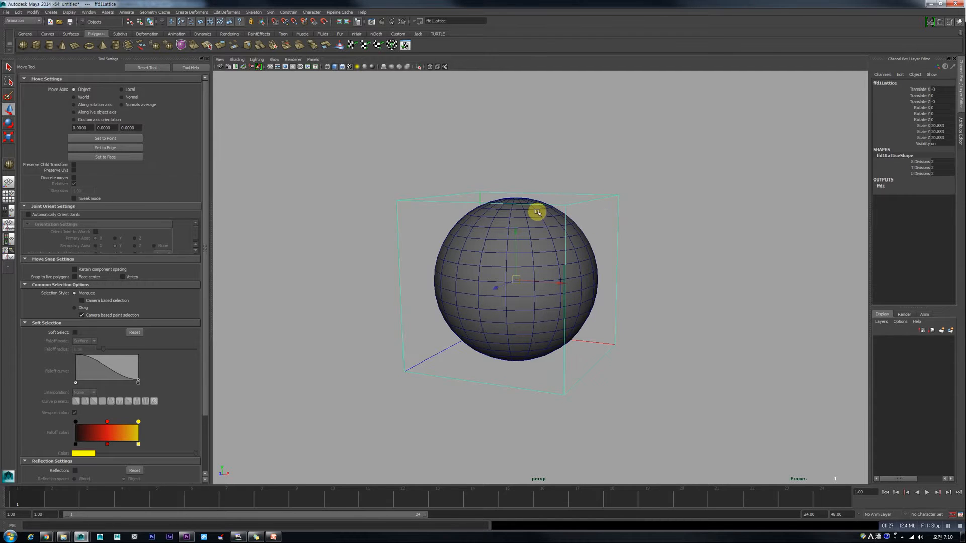
Set the lattice divisions to S 10, T 5 and U 8
click(881, 186)
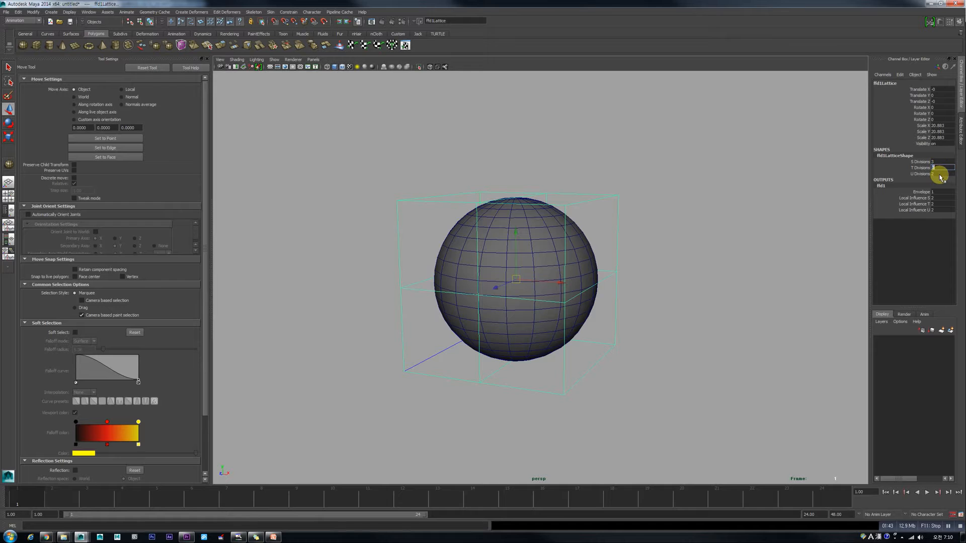
alt+drag(619, 267, 590, 266)
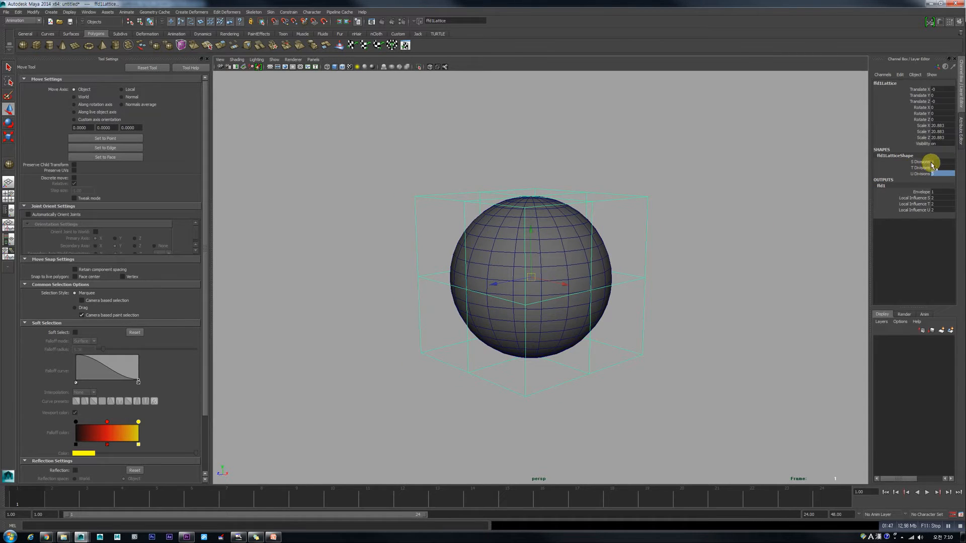
text(10)
key(Return)
text(5)
key(Return)
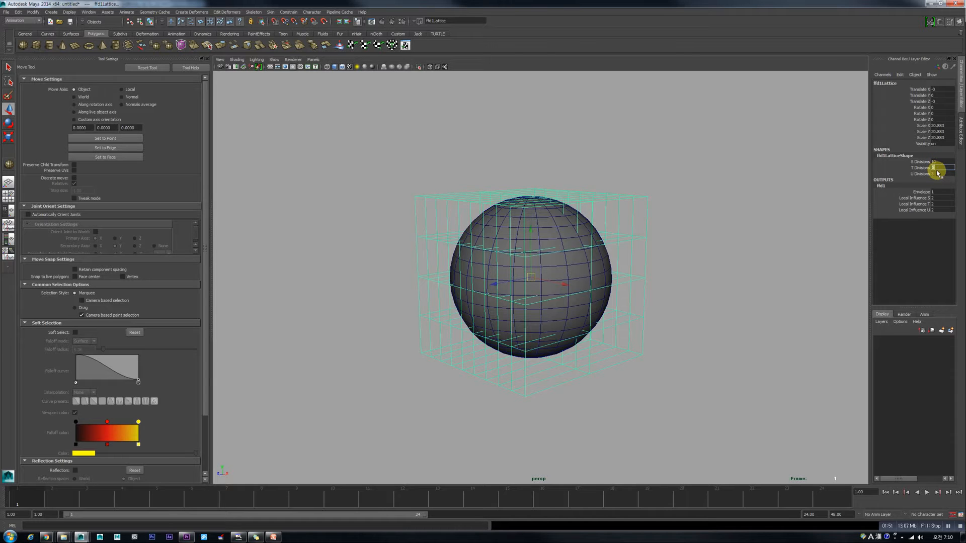
text(10)
key(Return)
click(701, 234)
Show the points of the subdivided lattice, try pulling one upper corner point outward, and undo the move
alt+drag(588, 233, 618, 232)
click(599, 192)
right_drag(600, 193, 577, 181)
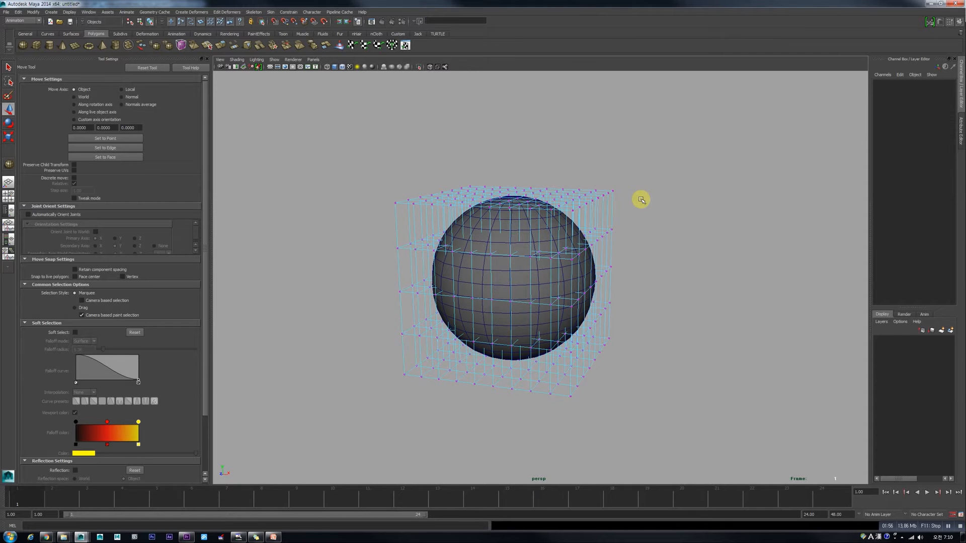
click(612, 192)
drag(619, 191, 748, 147)
key(ctrl+z)
Raise two points on the lattice's top face one after the other, undo both moves and return to object mode
alt+drag(555, 218, 556, 222)
click(553, 203)
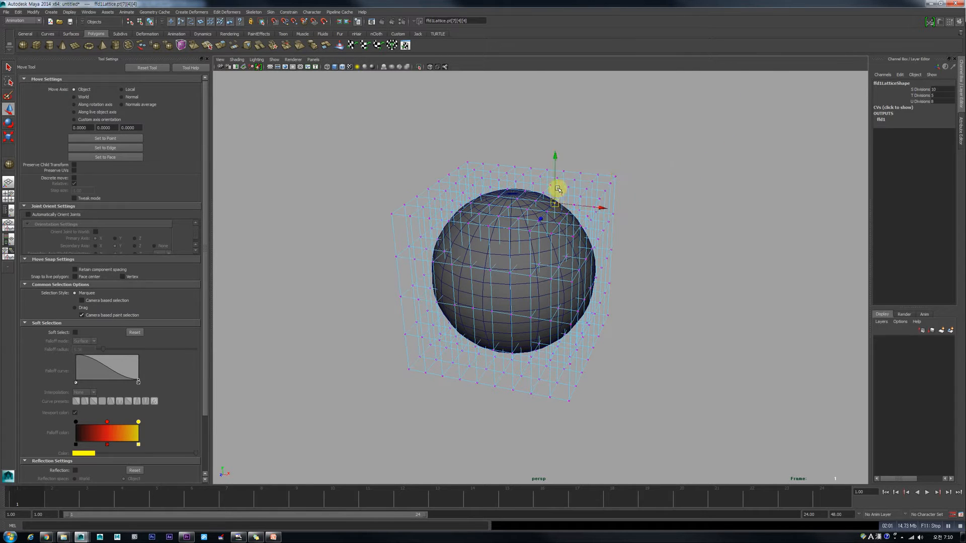
drag(556, 177, 557, 132)
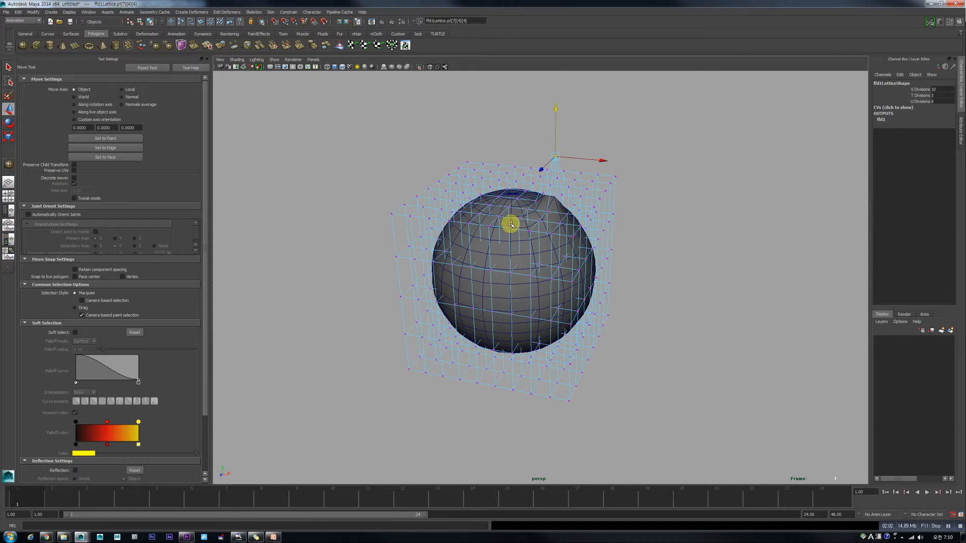
click(509, 205)
drag(509, 196, 504, 131)
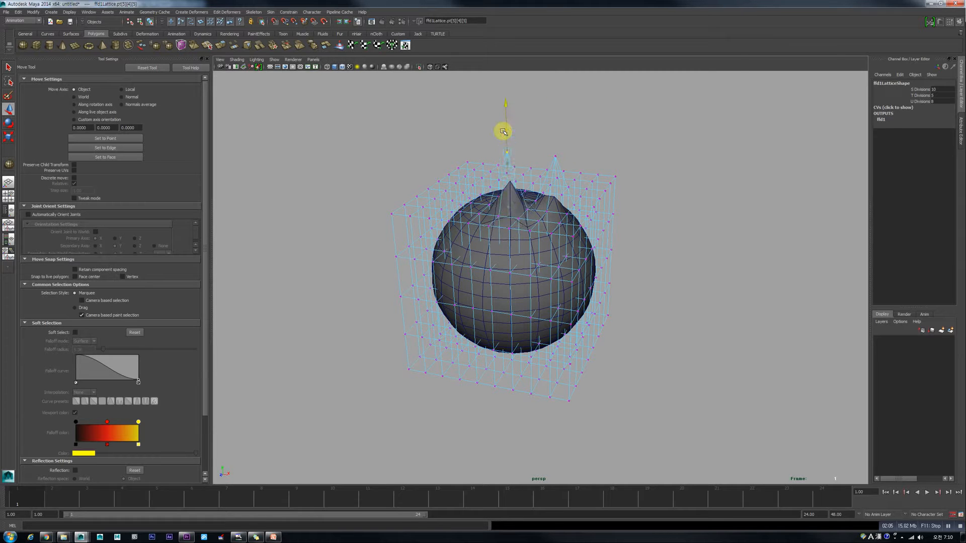
key(ctrl+z)
key(ctrl+z)
key(ctrl+z)
alt+drag(538, 254, 538, 240)
right_drag(568, 200, 641, 187)
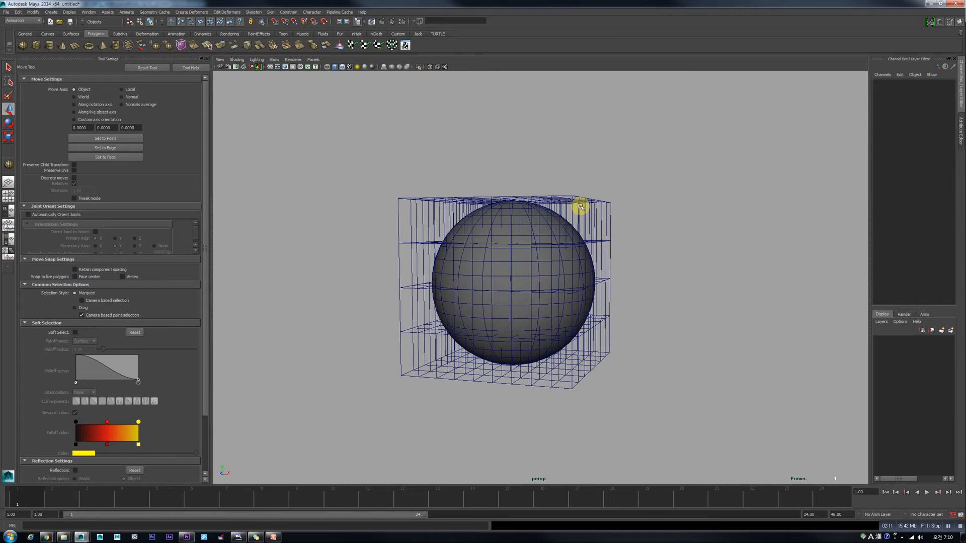
Create a cluster from the lattice points in the two upper rows of the lattice's left half
click(580, 207)
right_drag(580, 207, 578, 167)
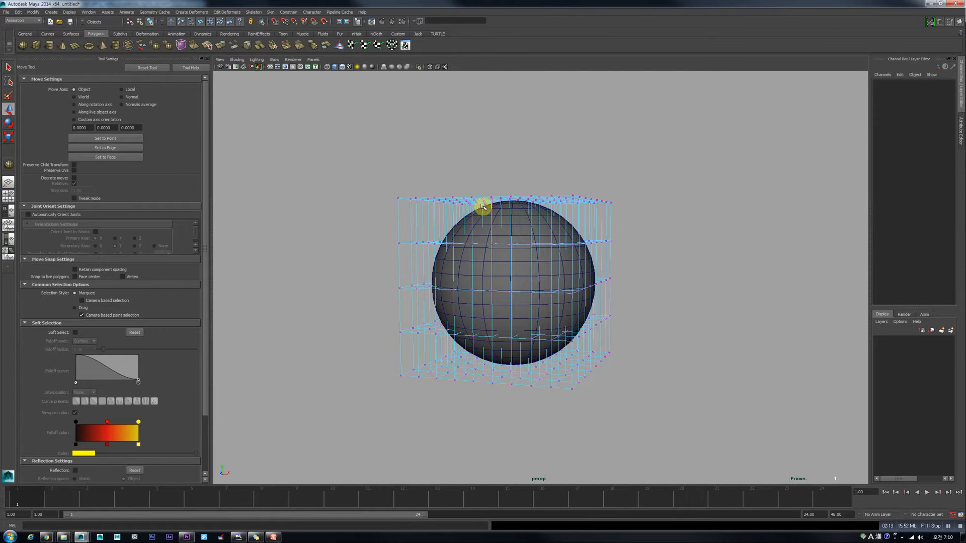
drag(347, 156, 465, 175)
drag(530, 194, 503, 228)
alt+drag(502, 226, 491, 224)
drag(388, 143, 490, 210)
drag(365, 169, 438, 205)
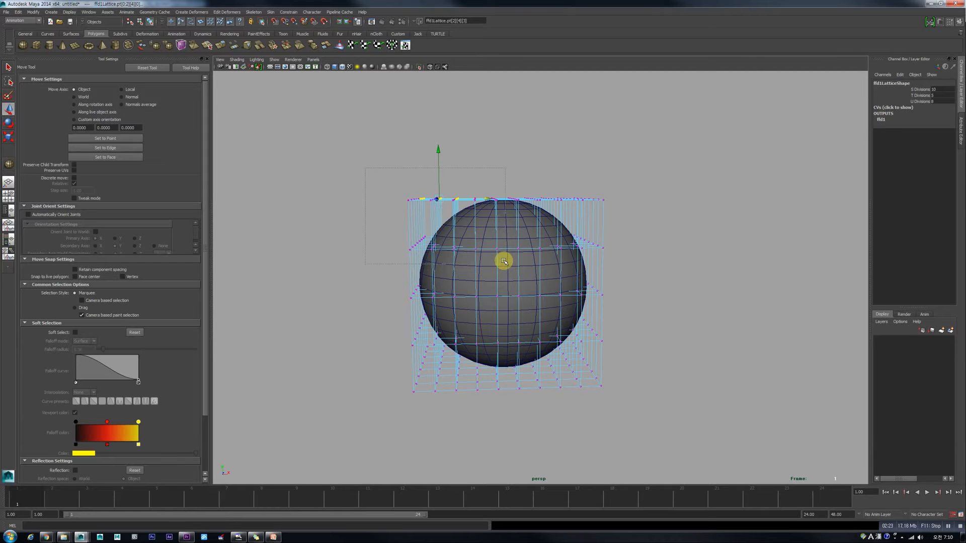
drag(503, 261, 504, 262)
alt+drag(504, 261, 491, 196)
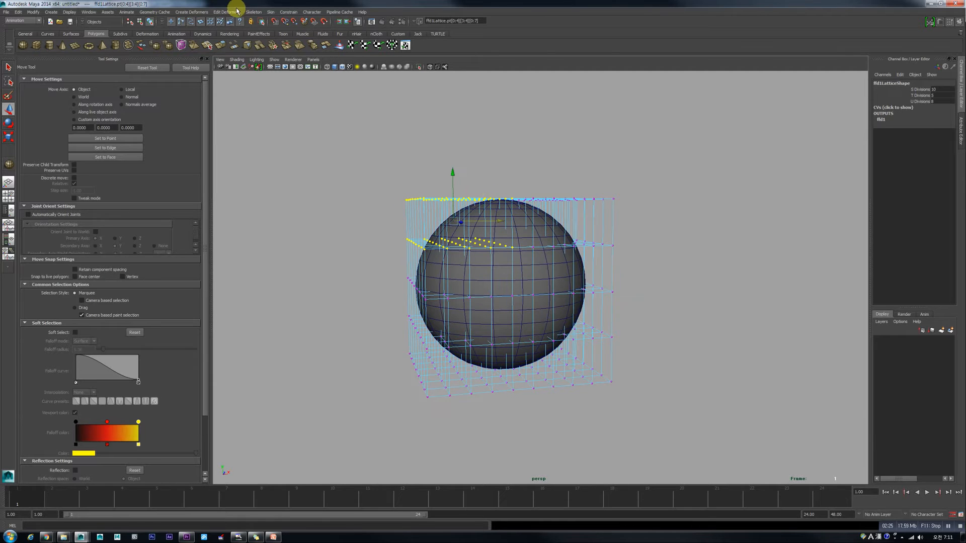
click(193, 12)
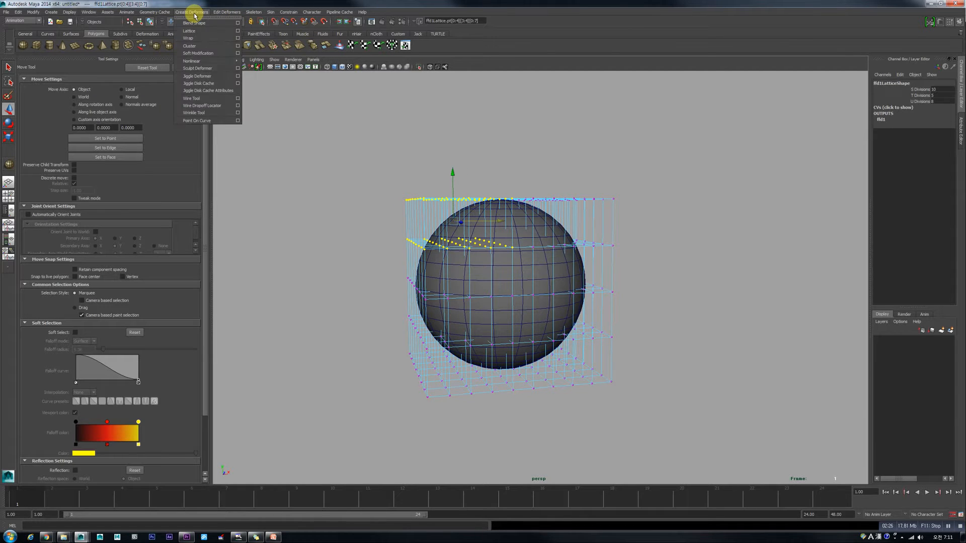
click(195, 48)
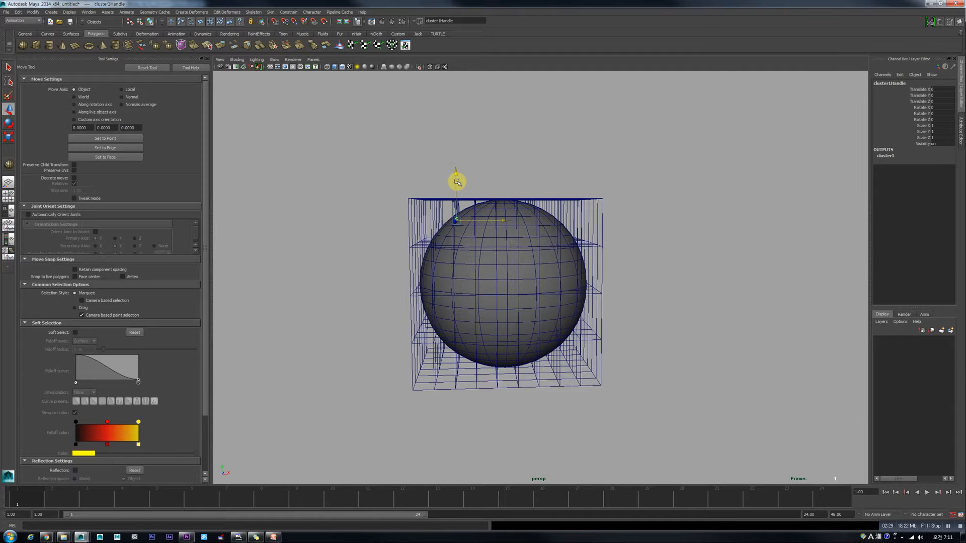
Move the cluster handle to about X -2.9, Y 2.5, Z -0.6 to bulge the sphere's upper left part
mouse_move(459, 222)
mouse_down()
mouse_move(432, 181)
mouse_move(394, 189)
mouse_move(451, 222)
mouse_move(419, 176)
mouse_move(409, 209)
mouse_move(410, 195)
mouse_move(393, 181)
mouse_move(399, 177)
mouse_move(405, 211)
mouse_move(455, 216)
mouse_move(412, 184)
mouse_move(442, 250)
mouse_move(463, 208)
mouse_up()
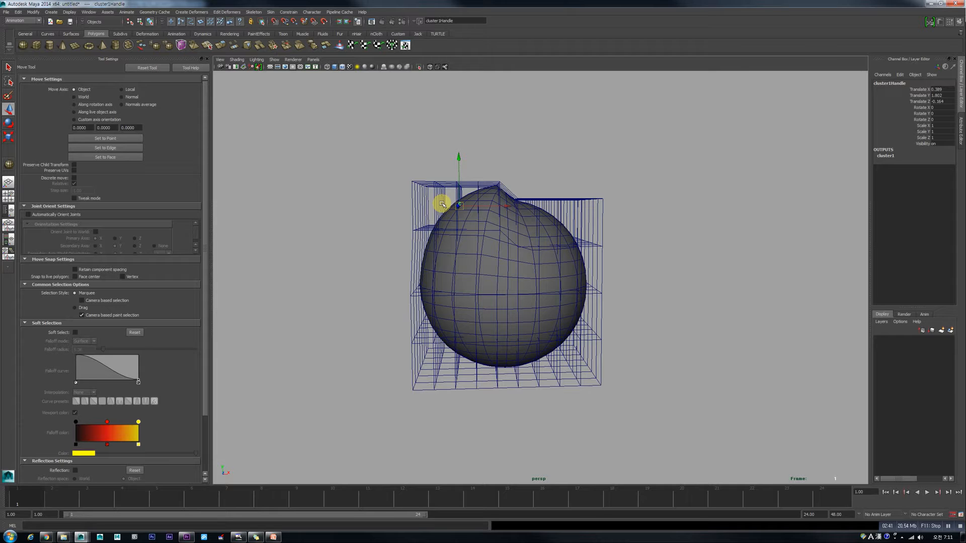
drag(463, 209, 432, 174)
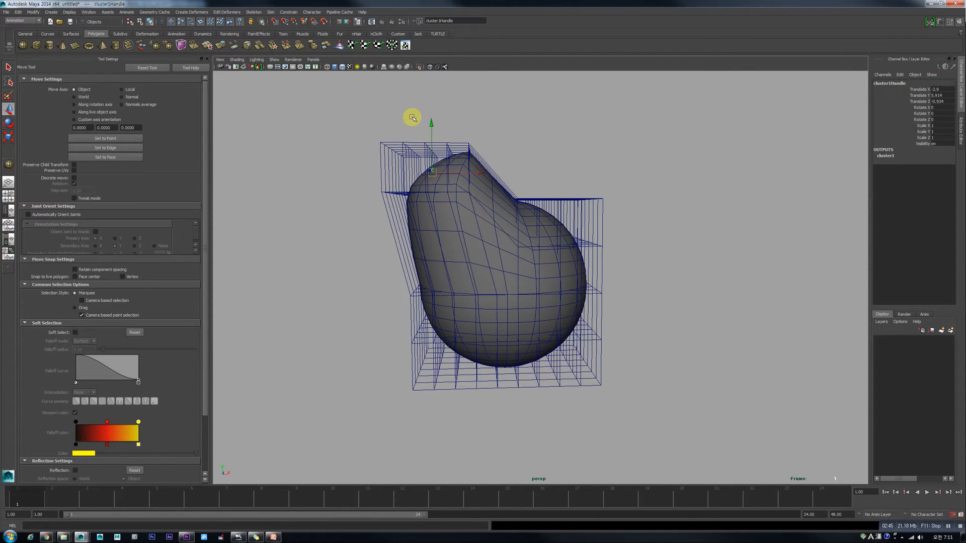
key(ctrl+z)
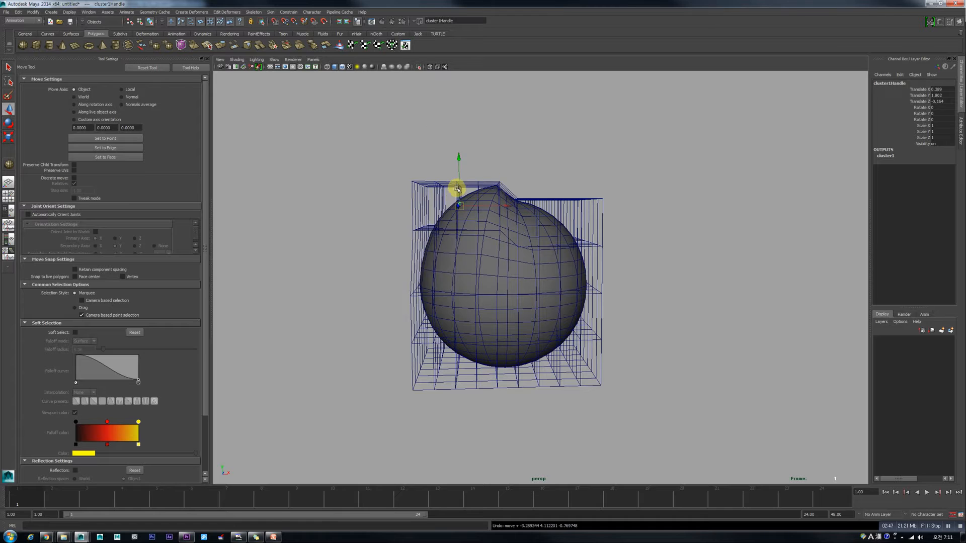
drag(457, 206, 431, 199)
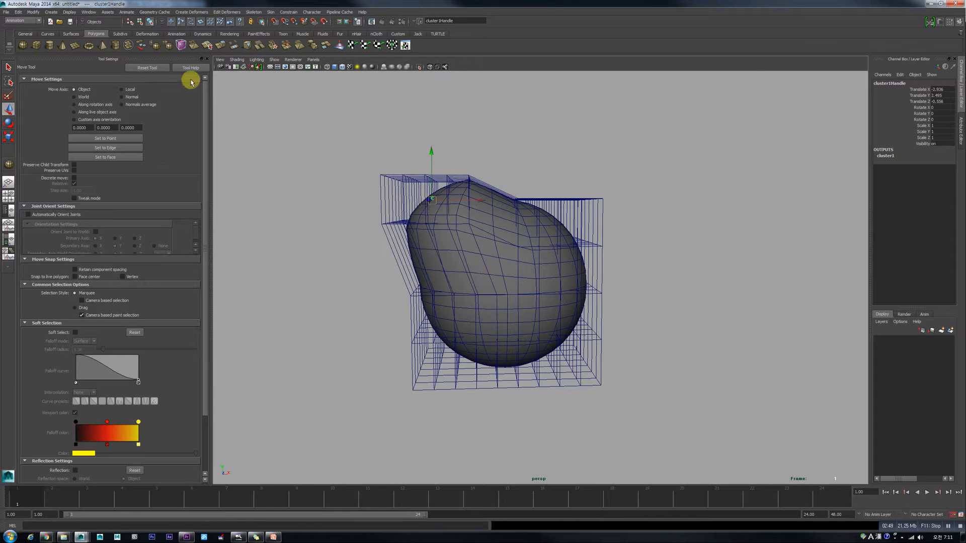
Check which lattice points belong to the cluster with the Edit Membership Tool, and reselect the cluster handle with the Move tool
click(221, 12)
click(229, 27)
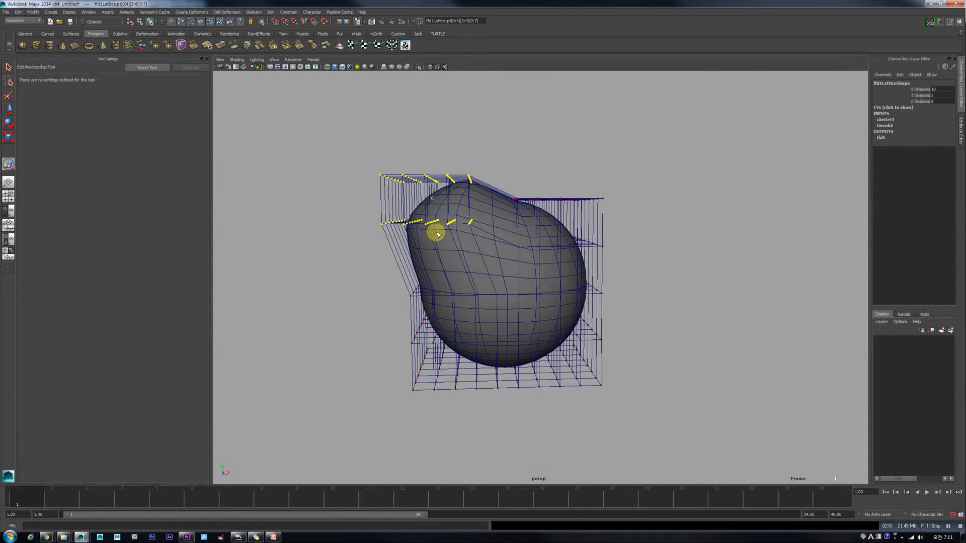
drag(388, 273, 453, 270)
key(ctrl+z)
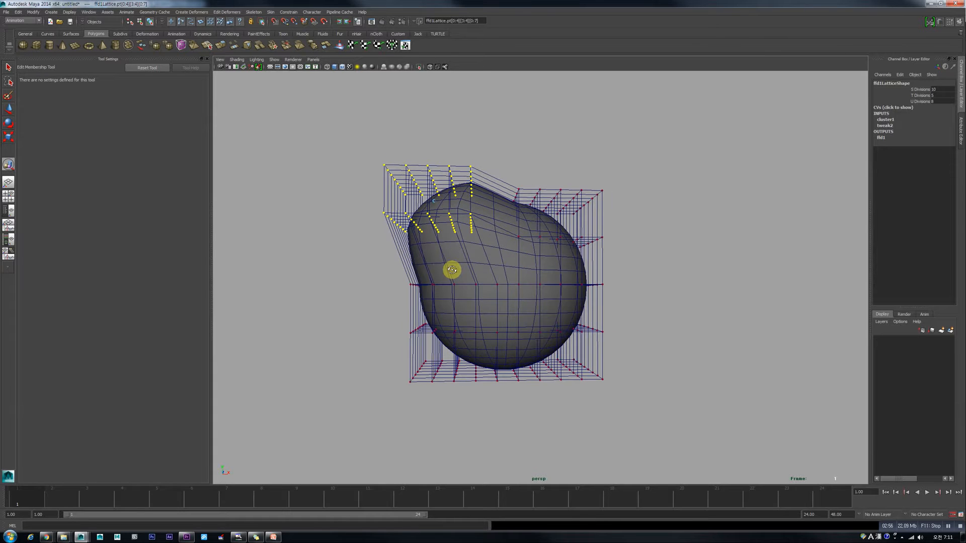
key(w)
click(427, 216)
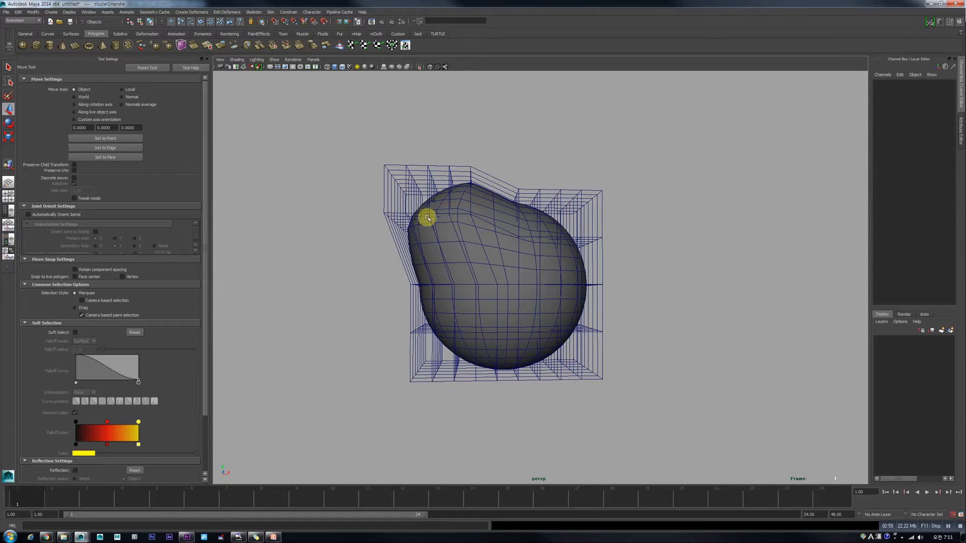
click(437, 200)
Undo the cluster handle moves and the cluster on the lattice
key(ctrl+z)
key(ctrl+z)
key(ctrl+z)
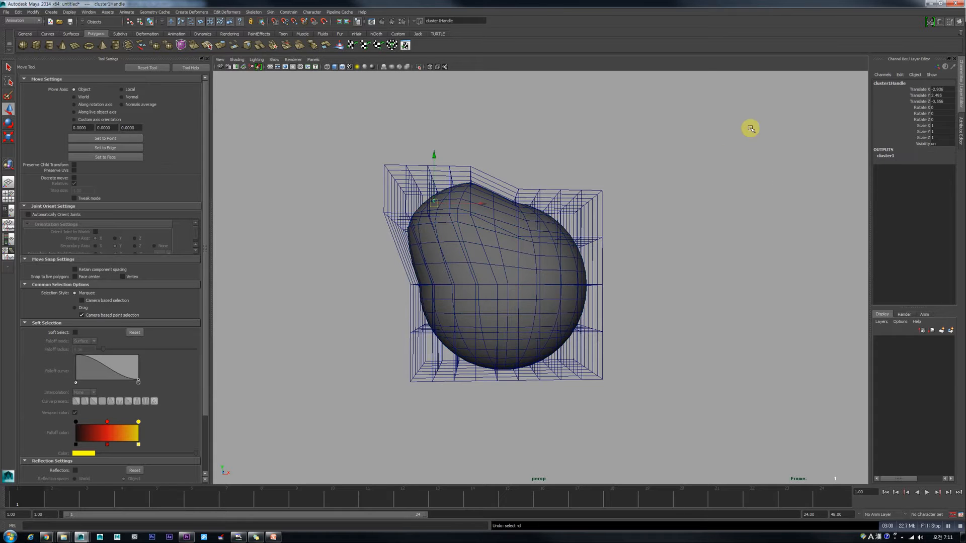
key(ctrl+z)
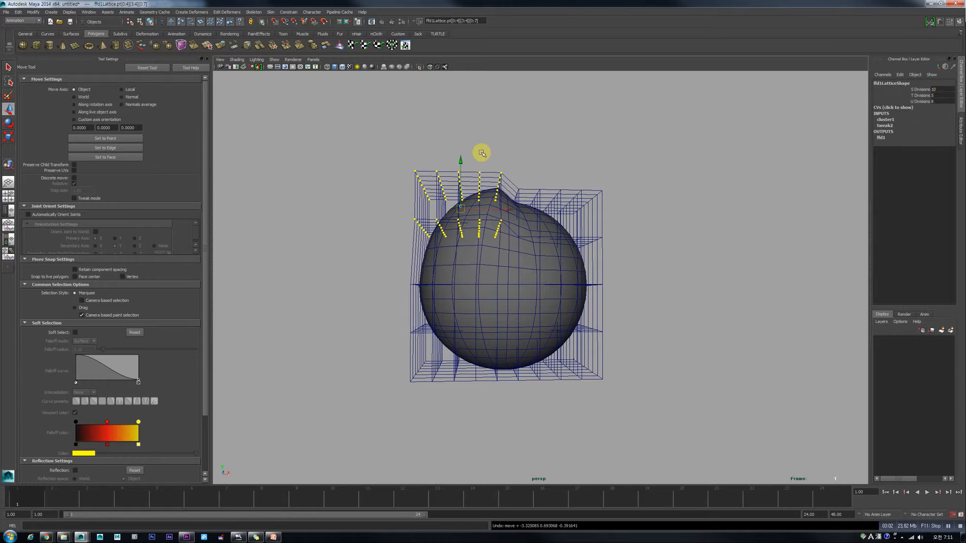
key(ctrl+z)
key(ctrl+z)
Leave lattice point editing and select the whole lattice around the sphere in object mode
click(602, 122)
alt+drag(590, 199, 574, 206)
right_drag(578, 200, 598, 193)
click(585, 201)
alt+drag(619, 205, 601, 206)
alt+right_drag(602, 205, 582, 205)
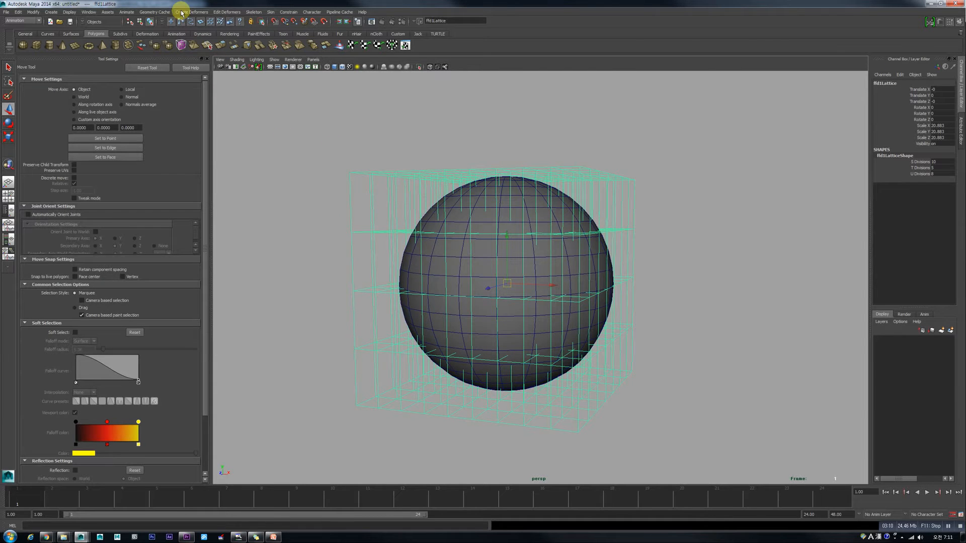
Keep the nonlinear deformer list open and create a Bend deformer on the lattice with low bound -1, high bound 1 and curvature 0
click(202, 12)
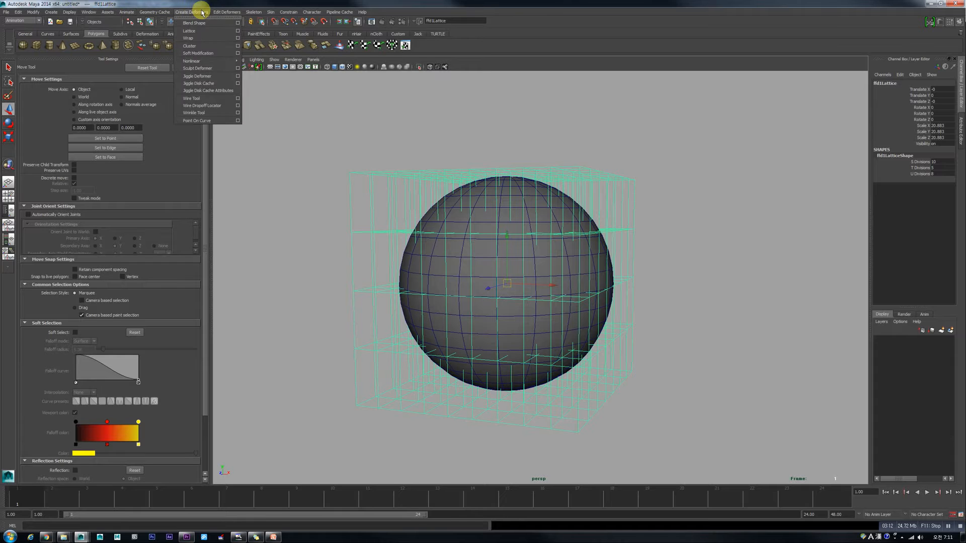
mouse_move(202, 63)
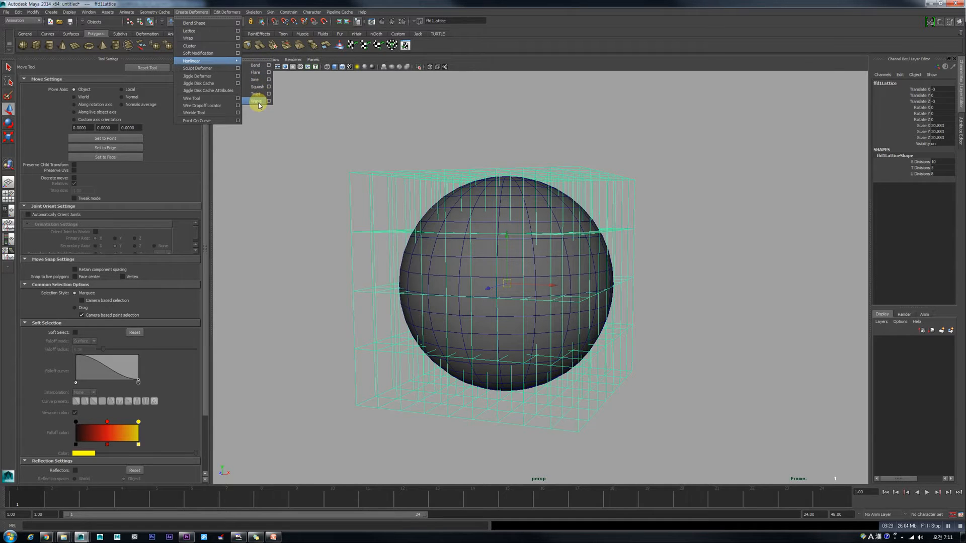
click(258, 60)
click(269, 61)
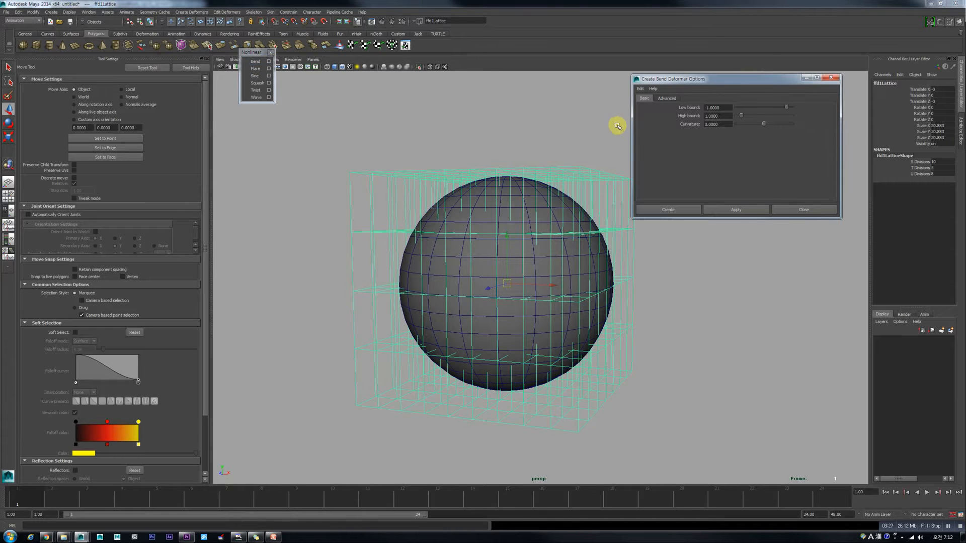
click(673, 209)
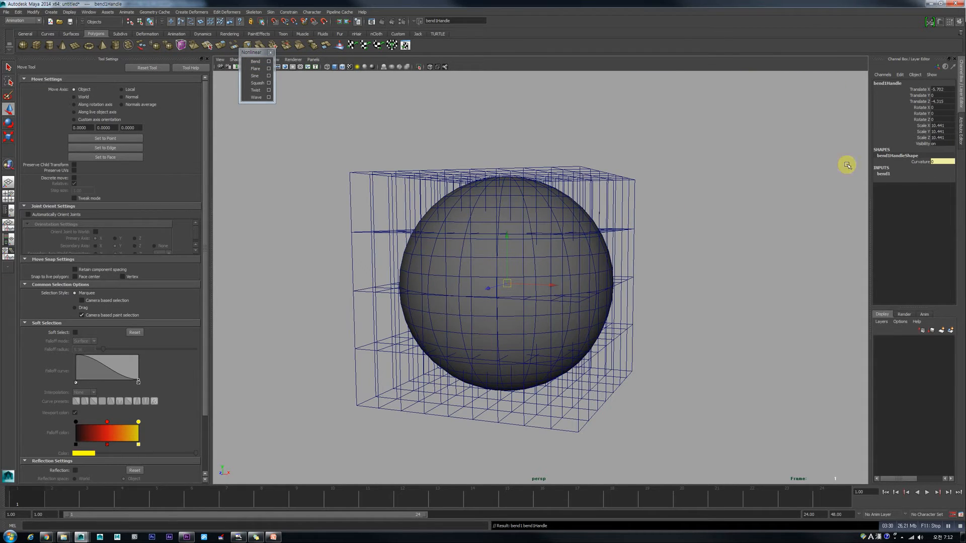
Try varying the bend deformer's Curvature interactively and undo the change
click(883, 175)
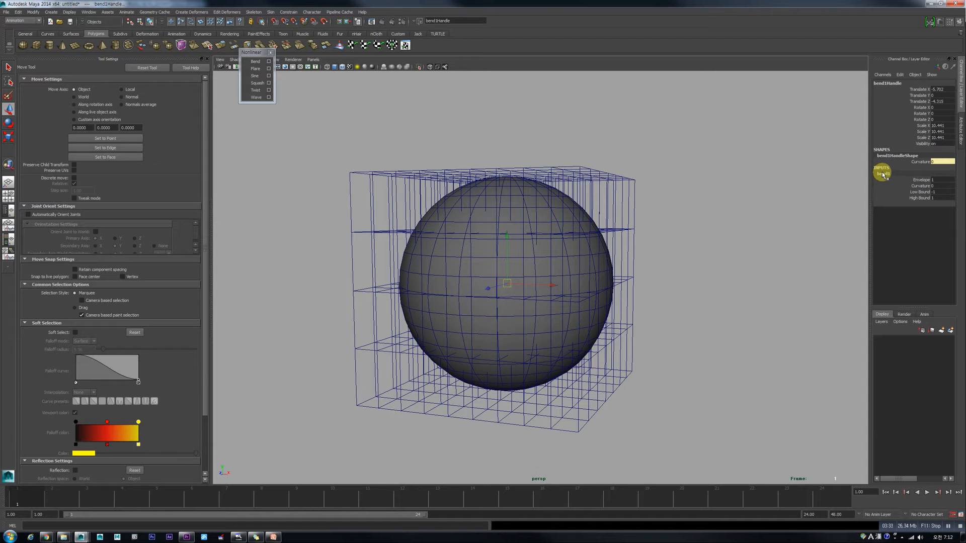
click(917, 187)
middle_drag(614, 196, 630, 218)
key(ctrl+z)
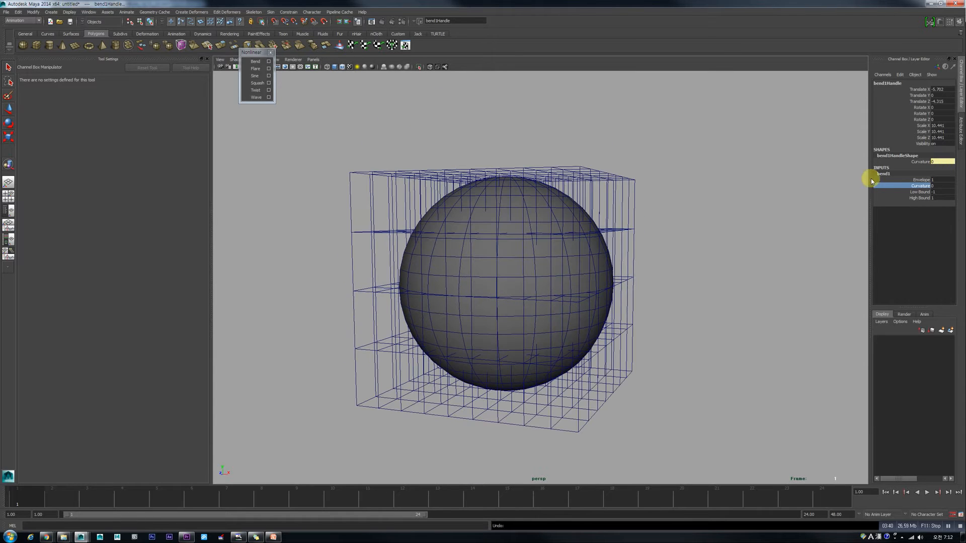
Reselect the sphere's lattice and add a Squash deformer to it
click(684, 201)
click(571, 171)
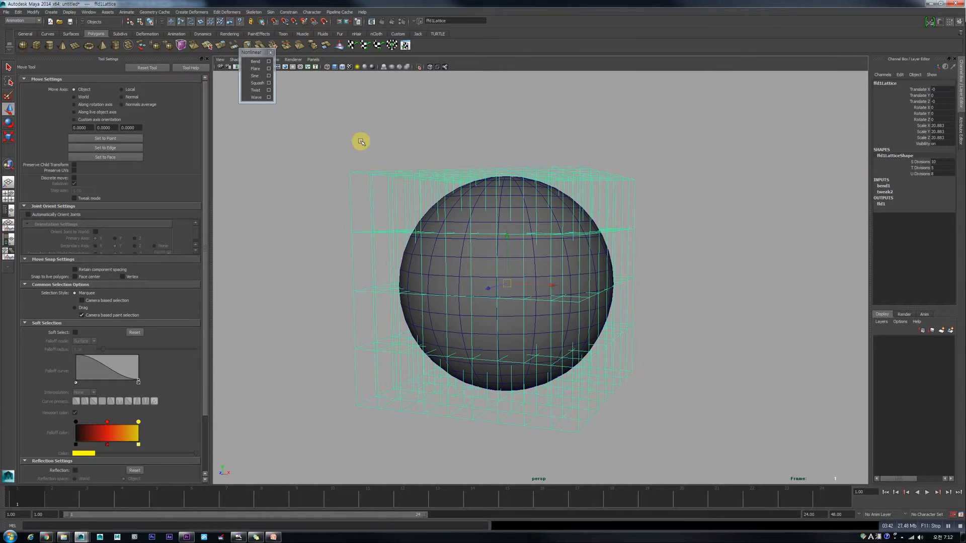
click(262, 84)
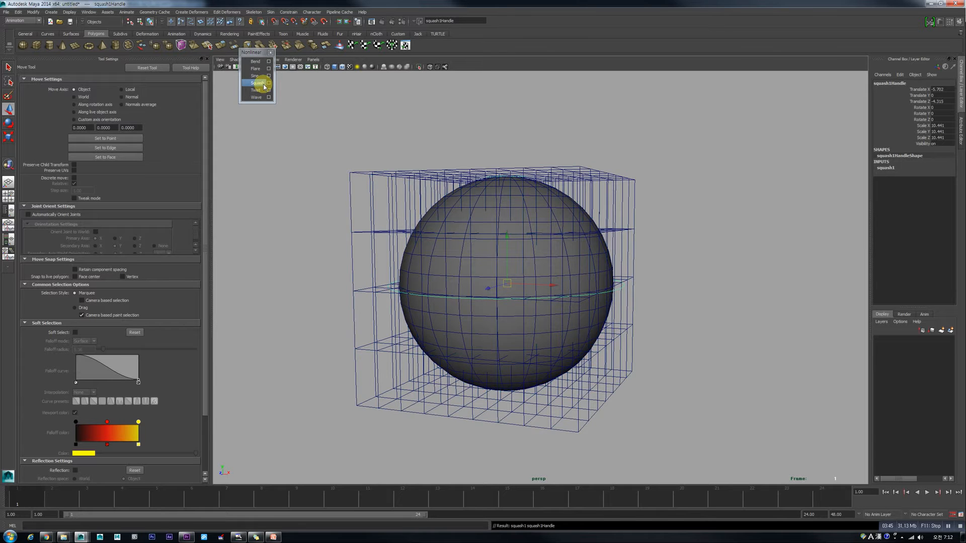
Try varying the squash deformer's Factor interactively, and return it to 0
click(887, 169)
click(914, 180)
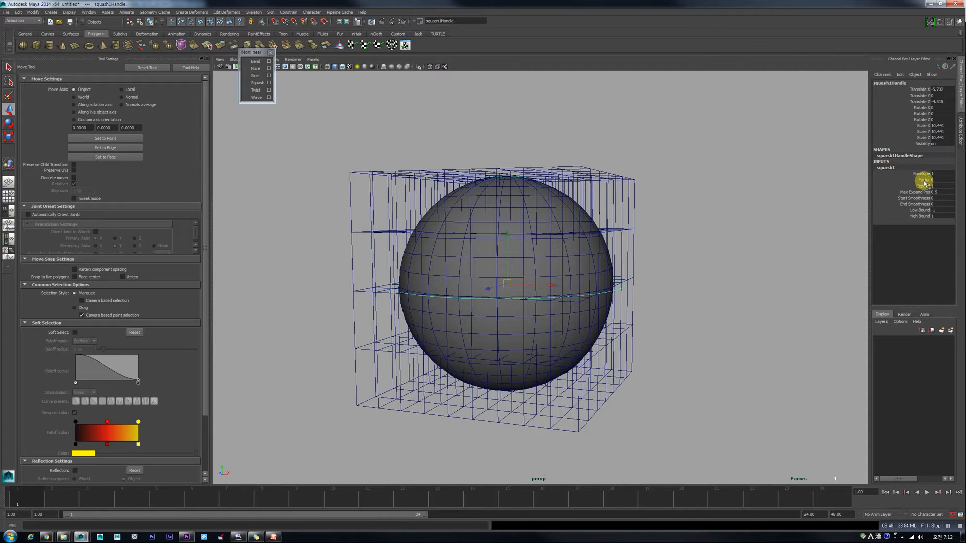
mouse_move(571, 229)
middle_down()
mouse_move(577, 238)
mouse_move(565, 240)
mouse_move(573, 242)
middle_up()
scroll(574, 242, down, 4)
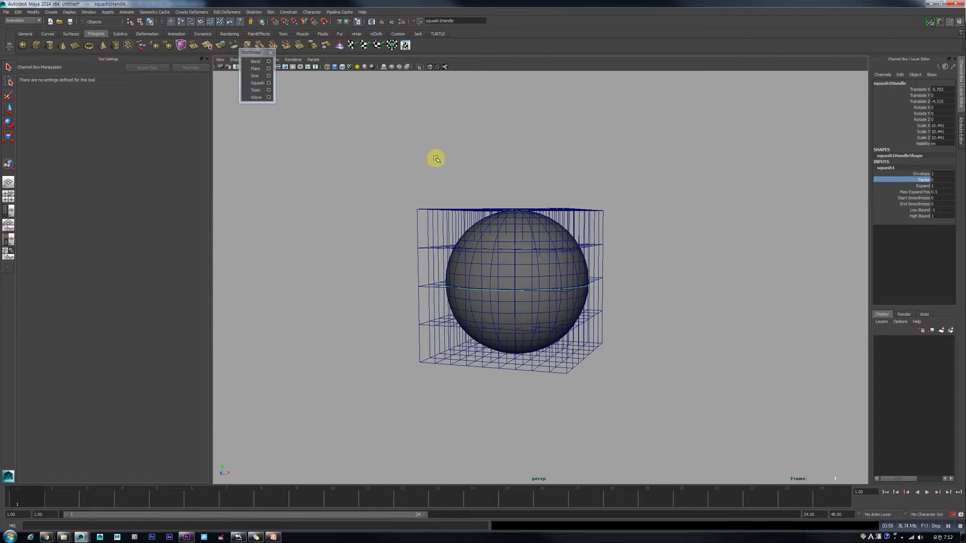
Add a Twist deformer to the sphere's lattice, set its Start Angle to about -176.5, and clear the selection
click(421, 236)
key(w)
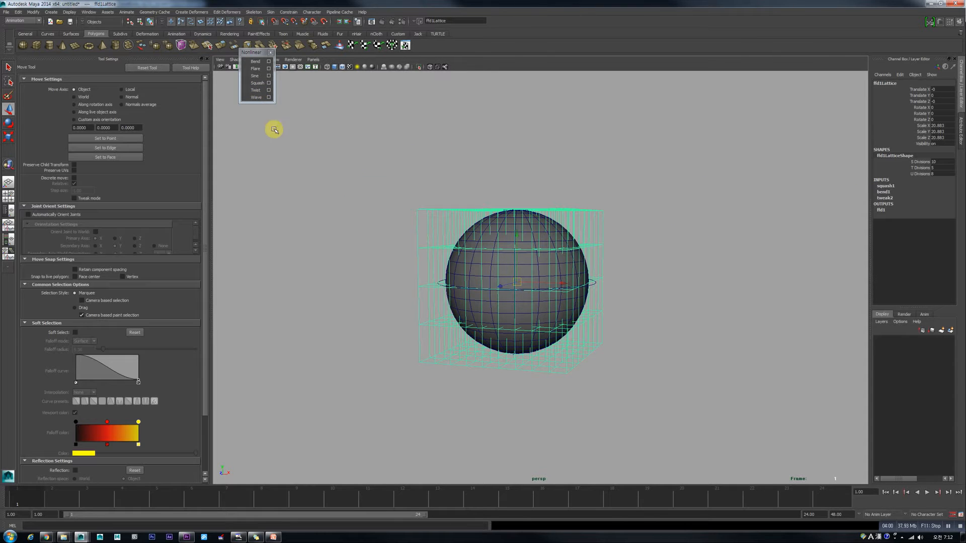
click(258, 91)
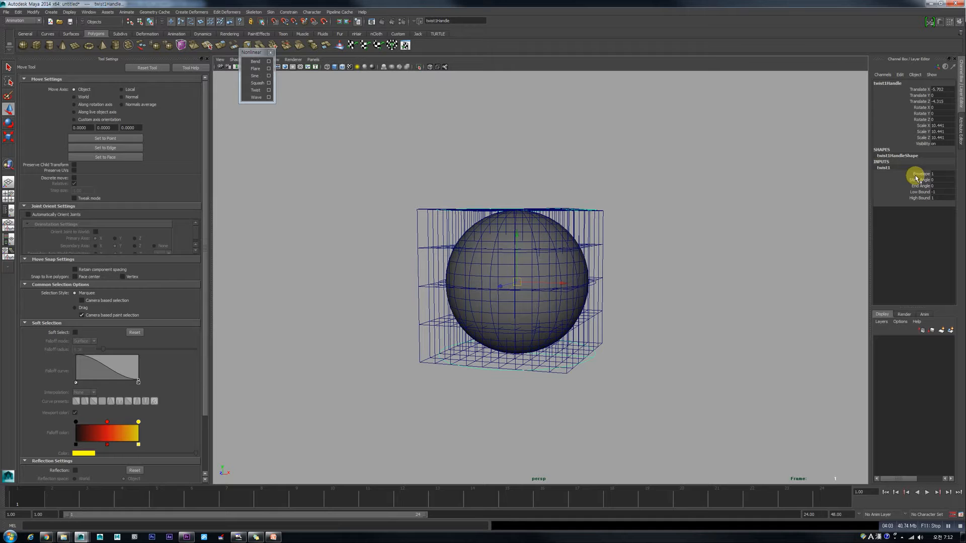
click(920, 180)
middle_drag(645, 210, 584, 241)
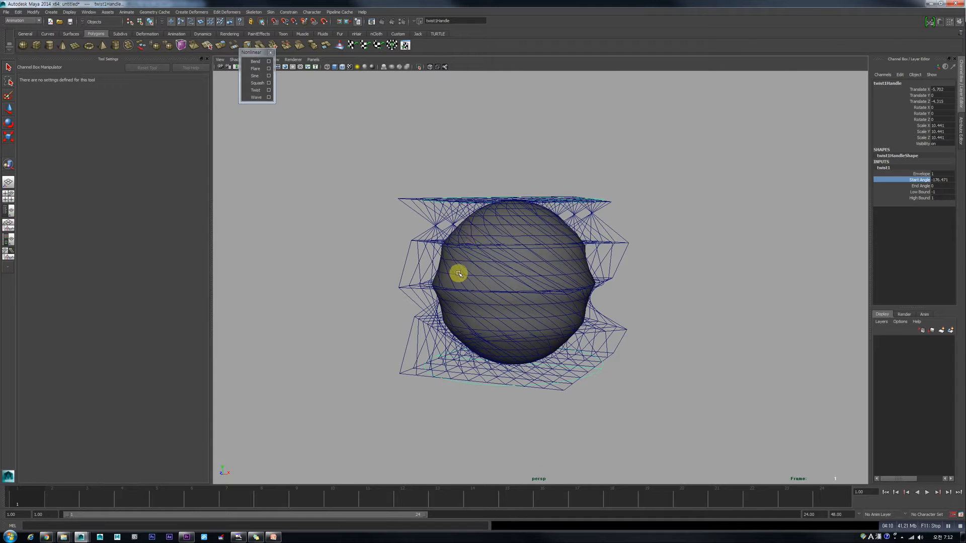
alt+drag(565, 276, 546, 277)
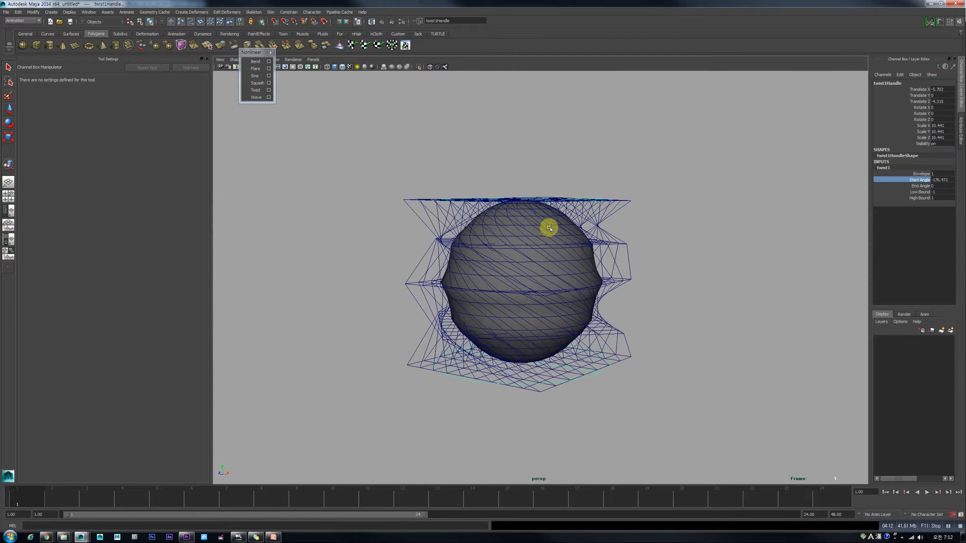
alt+drag(496, 250, 505, 252)
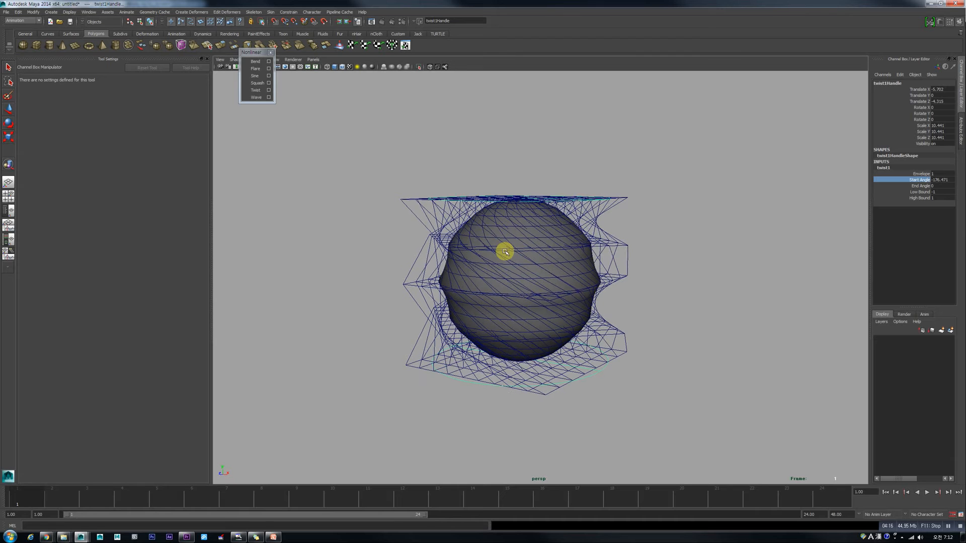
click(676, 216)
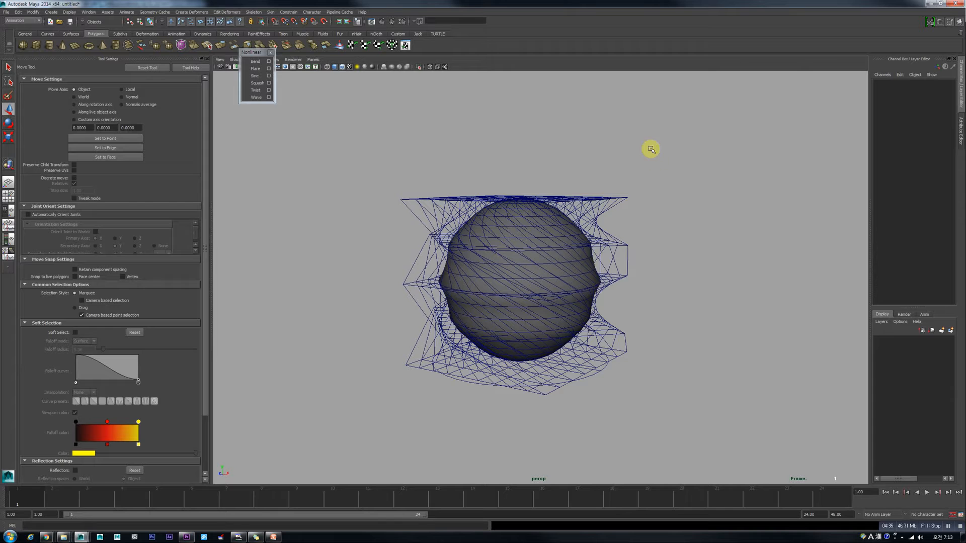
Switch to the Maya window with the Kate character rig scene and view the character's head up close
click(605, 215)
click(749, 215)
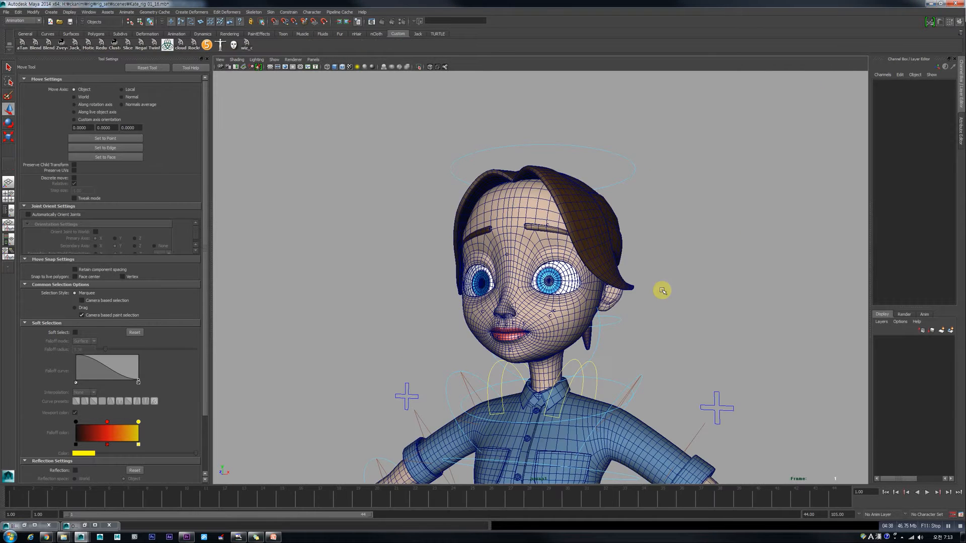
scroll(646, 301, up, 5)
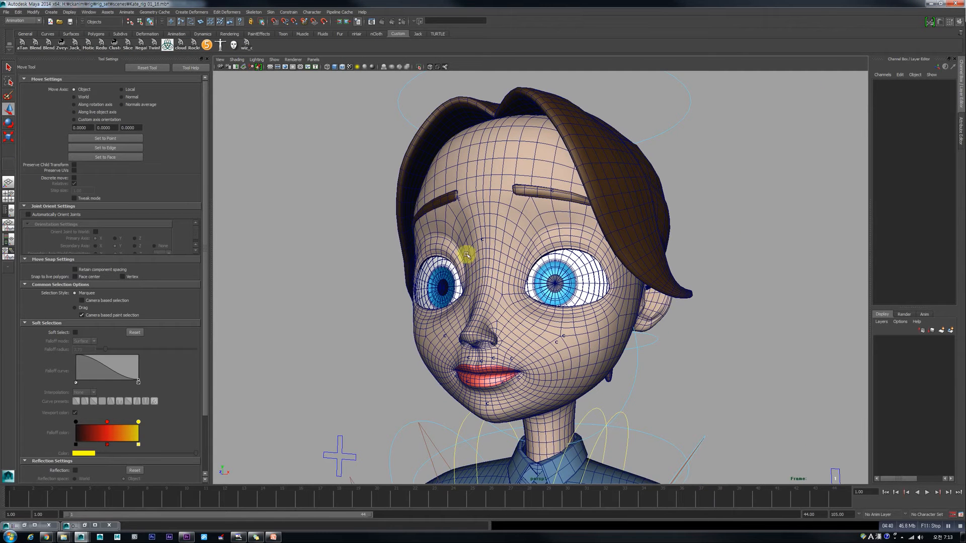
scroll(456, 236, down, 4)
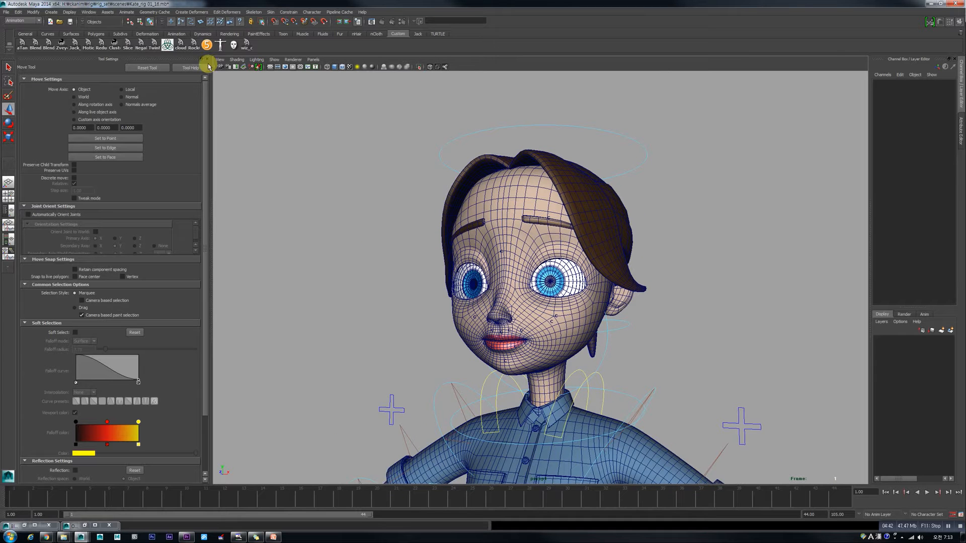
Select the character's head mesh together with the individual hair pieces and the ponytail
click(496, 206)
alt+drag(628, 233, 597, 238)
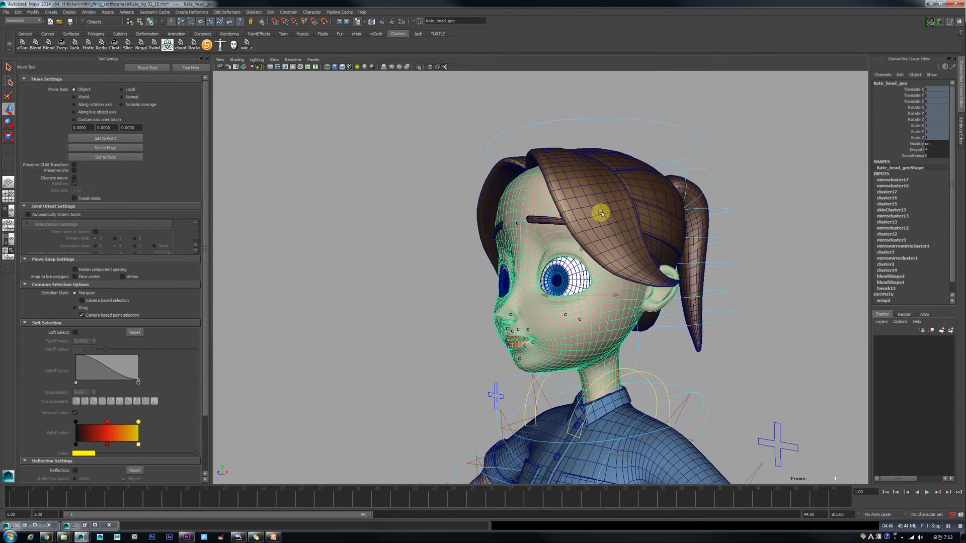
click(505, 187)
click(502, 181)
click(626, 162)
click(653, 217)
click(661, 248)
alt+drag(688, 283, 706, 248)
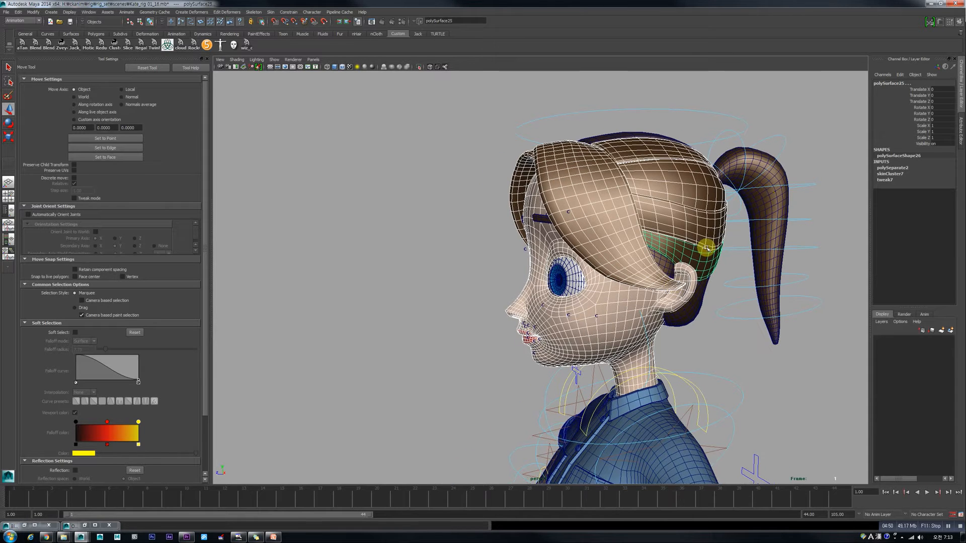
click(764, 199)
shift+click(620, 138)
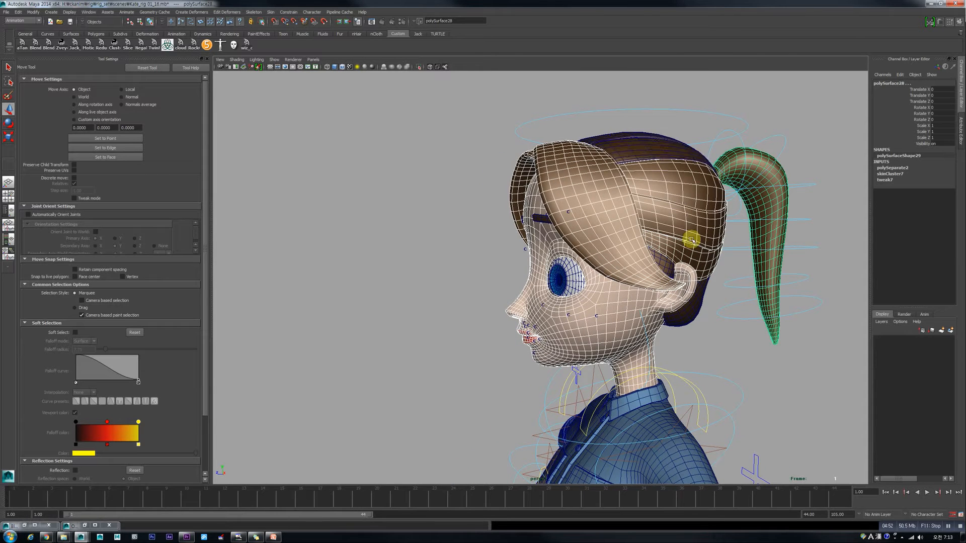
click(660, 134)
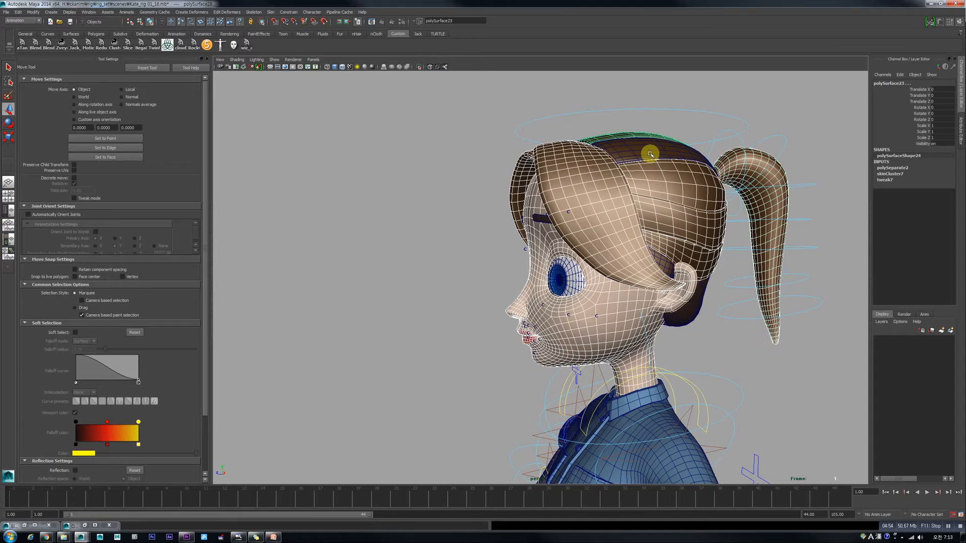
Hide NURBS curves and deformers in the character's viewport
click(276, 60)
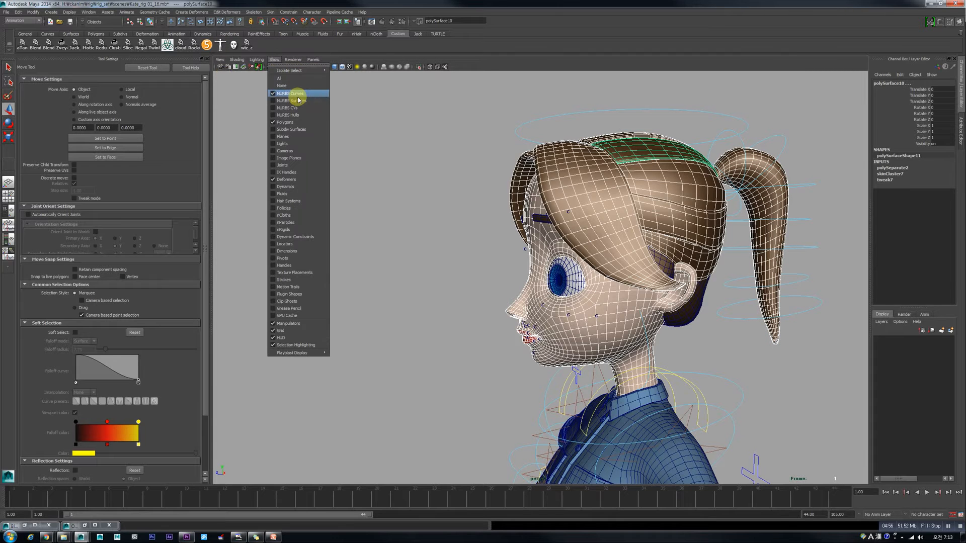
click(298, 94)
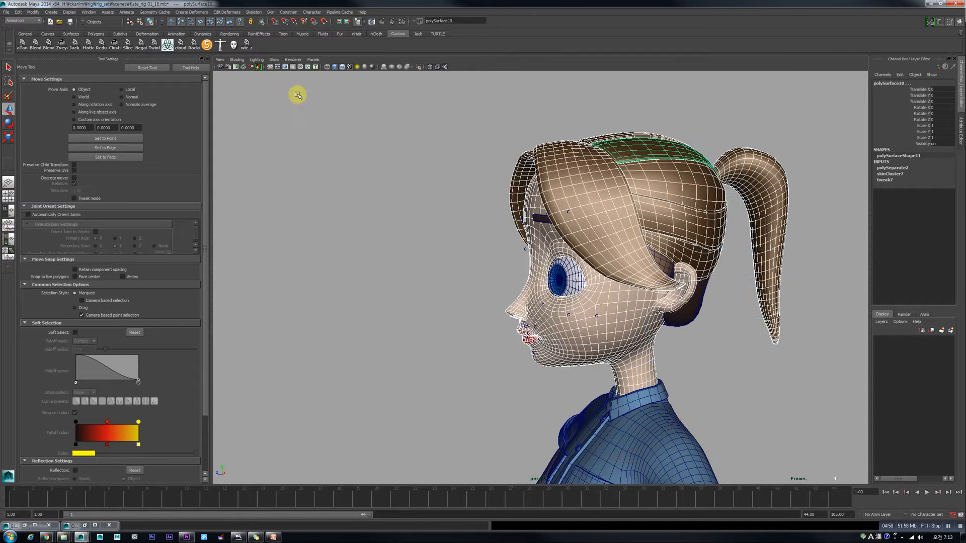
click(274, 59)
click(302, 181)
scroll(617, 244, down, 4)
scroll(616, 244, up, 1)
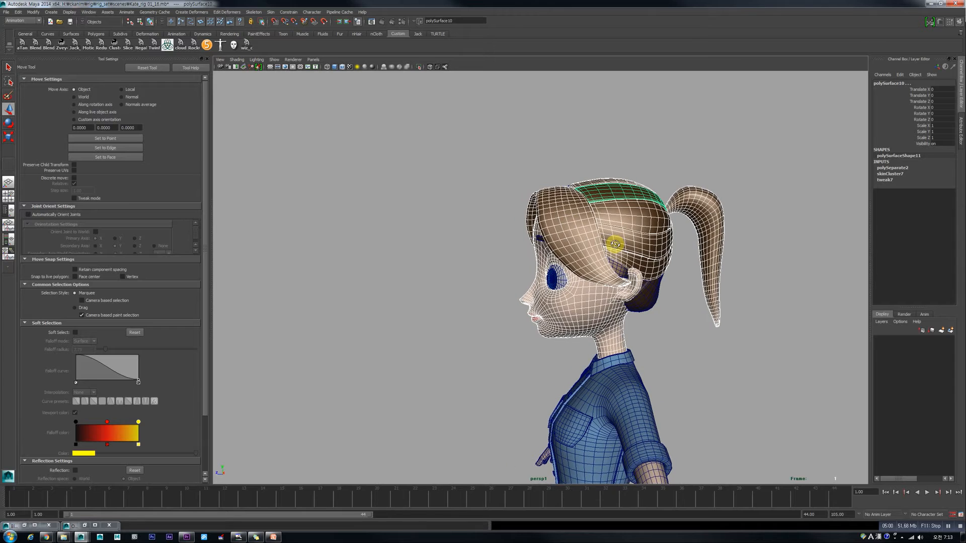
Box-select all of the head's meshes, including eyes, hair and ponytail, and remove the eyebrows from the selection
drag(502, 147, 755, 340)
scroll(487, 272, up, 4)
alt+drag(493, 261, 578, 260)
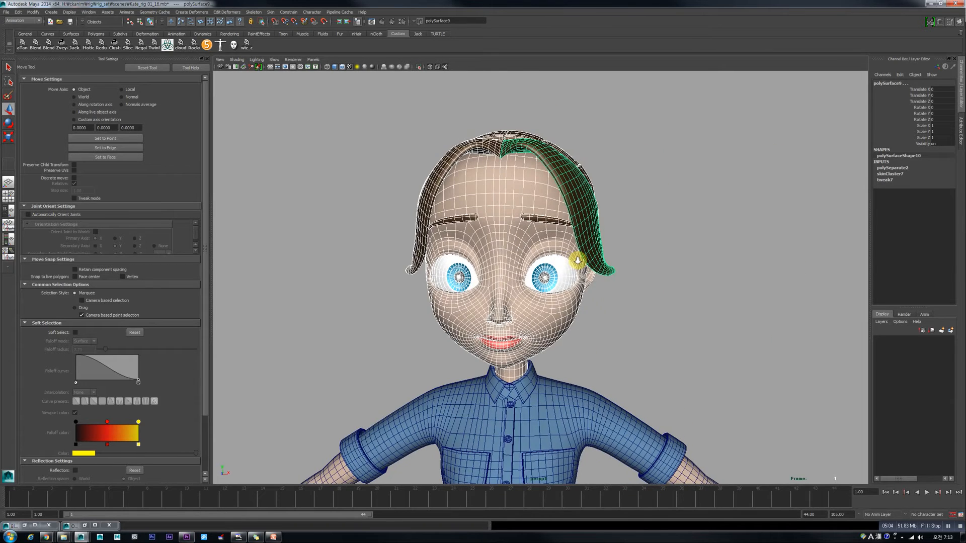
scroll(577, 261, up, 3)
alt+drag(517, 187, 513, 187)
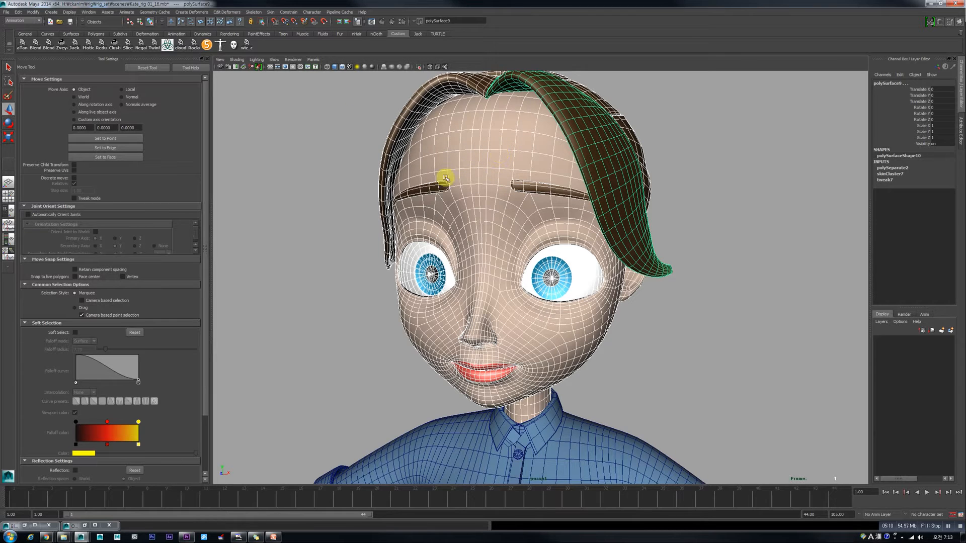
shift+click(525, 187)
scroll(522, 202, down, 4)
alt+drag(522, 203, 496, 236)
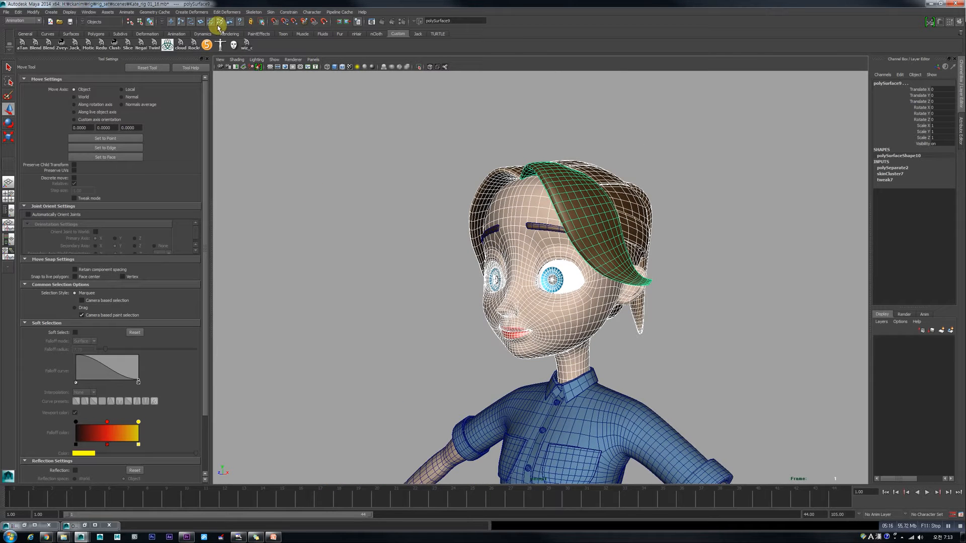
Show deformers in the viewport again and create a lattice with 2 x 2 x 2 divisions around the selected head meshes
click(274, 60)
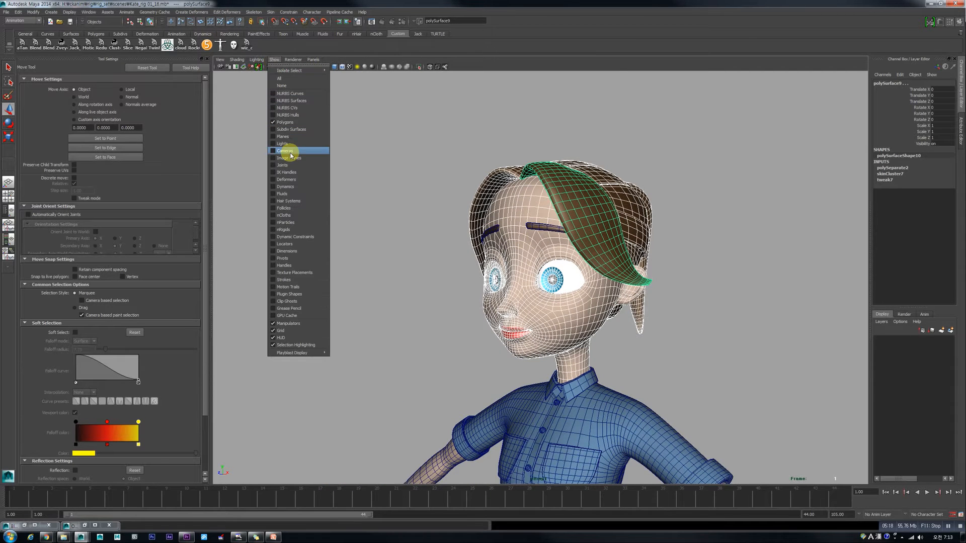
click(291, 182)
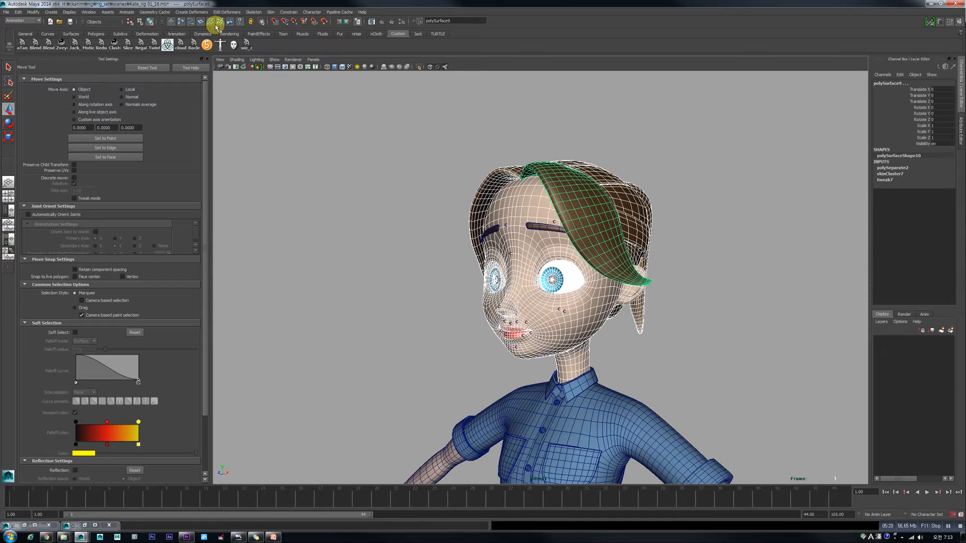
click(195, 13)
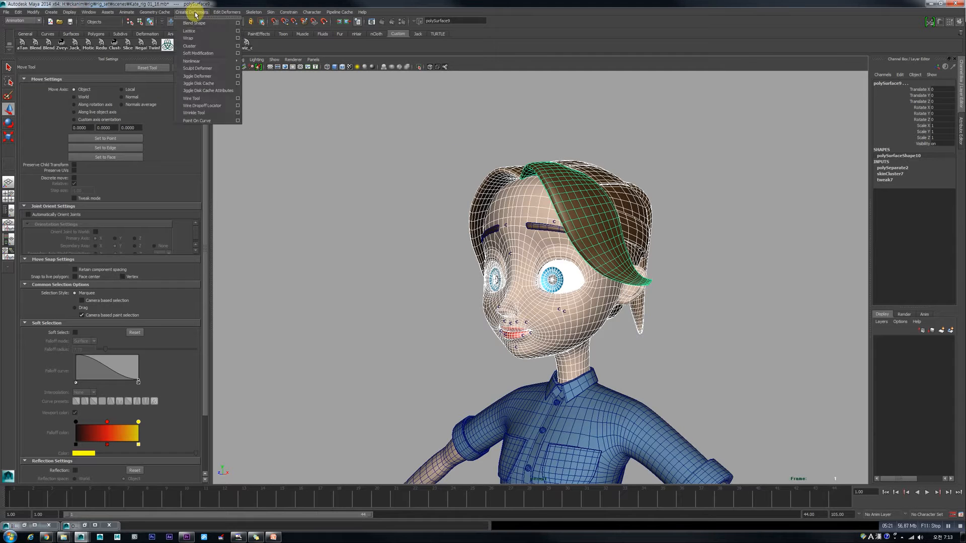
click(238, 30)
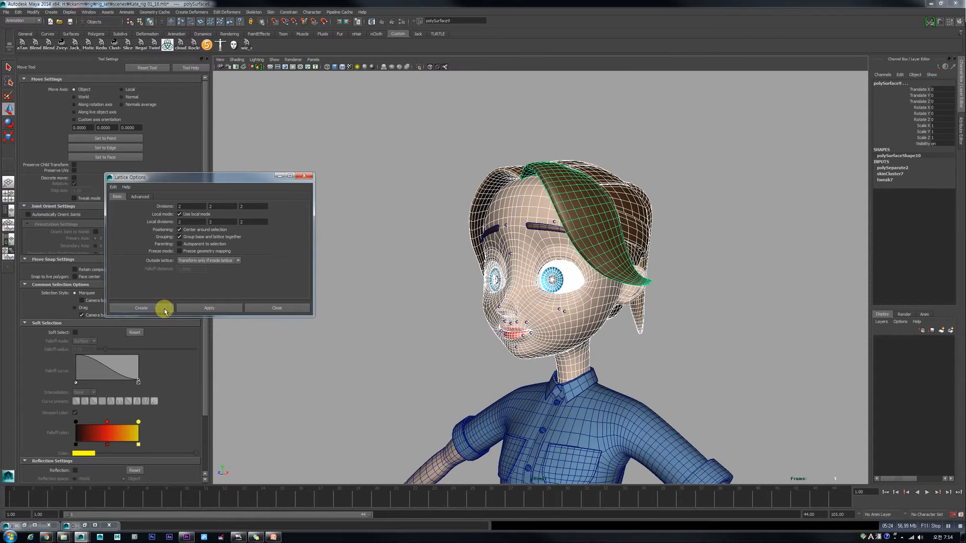
click(142, 308)
Try moving one upper corner point of the head lattice inward toward the face, and undo the move
mouse_move(712, 173)
right_down()
mouse_move(709, 149)
mouse_move(709, 157)
right_up()
click(714, 176)
drag(713, 176, 570, 265)
key(ctrl+z)
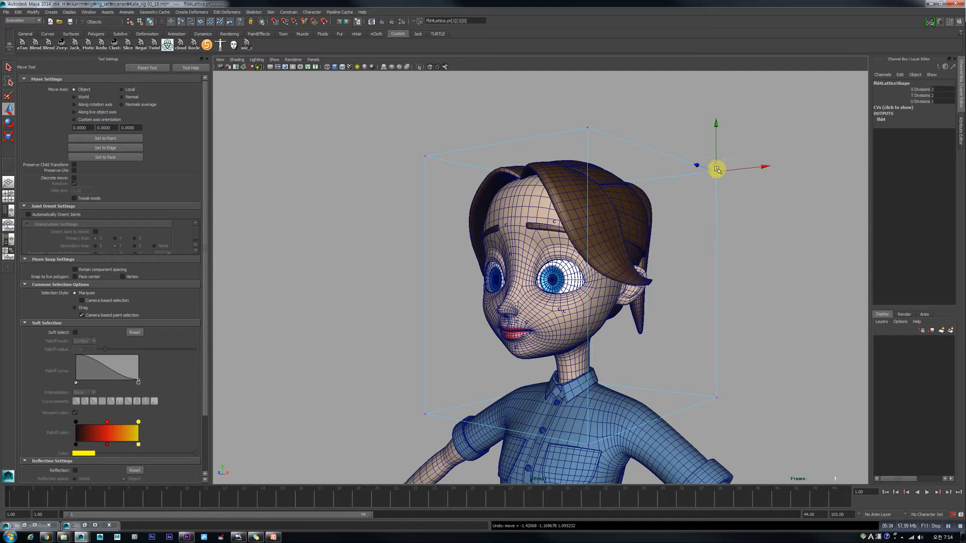
Leave lattice point editing and select the whole head lattice as an object
click(705, 225)
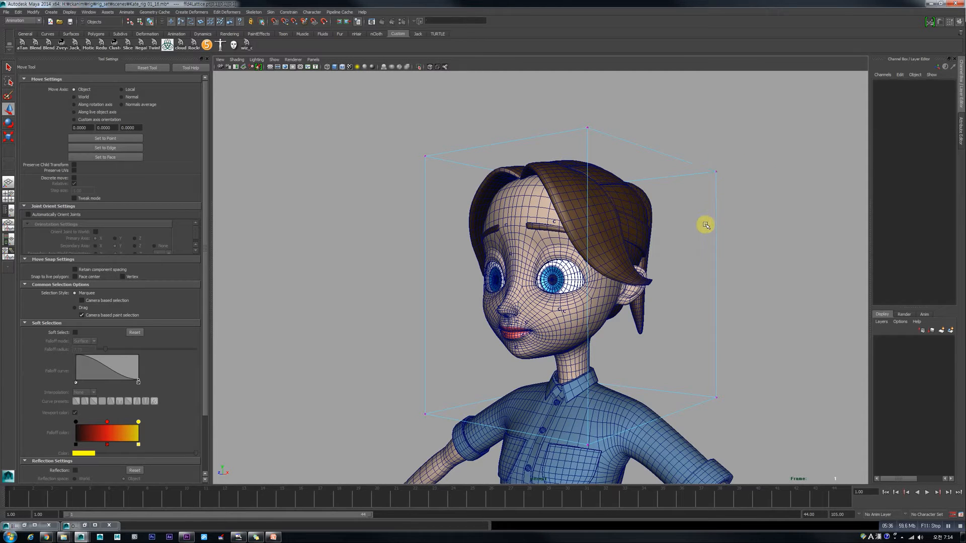
right_click(717, 218)
right_drag(716, 218, 740, 215)
drag(705, 136, 697, 186)
alt+drag(674, 202, 489, 254)
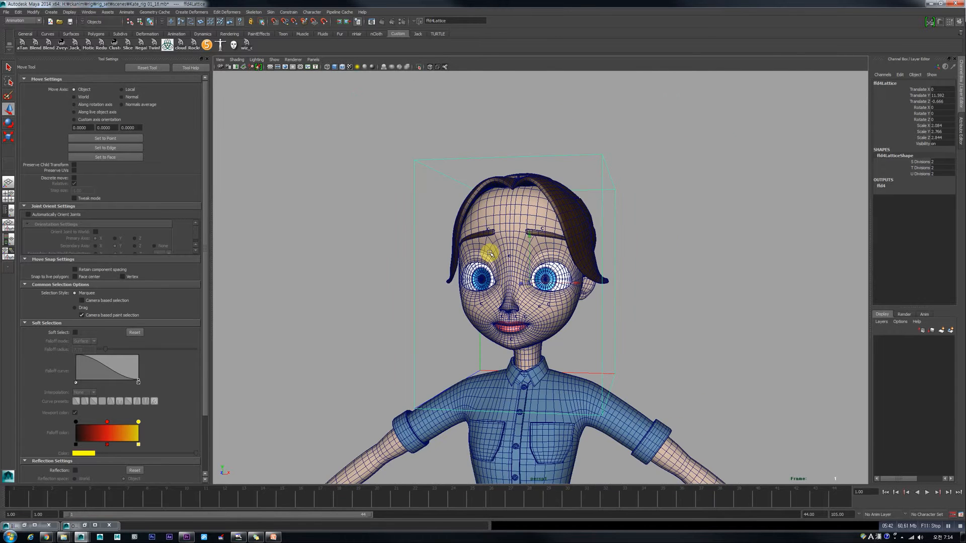
Set the head lattice's divisions to S 10, T 8 and U 4
alt+drag(564, 267, 567, 270)
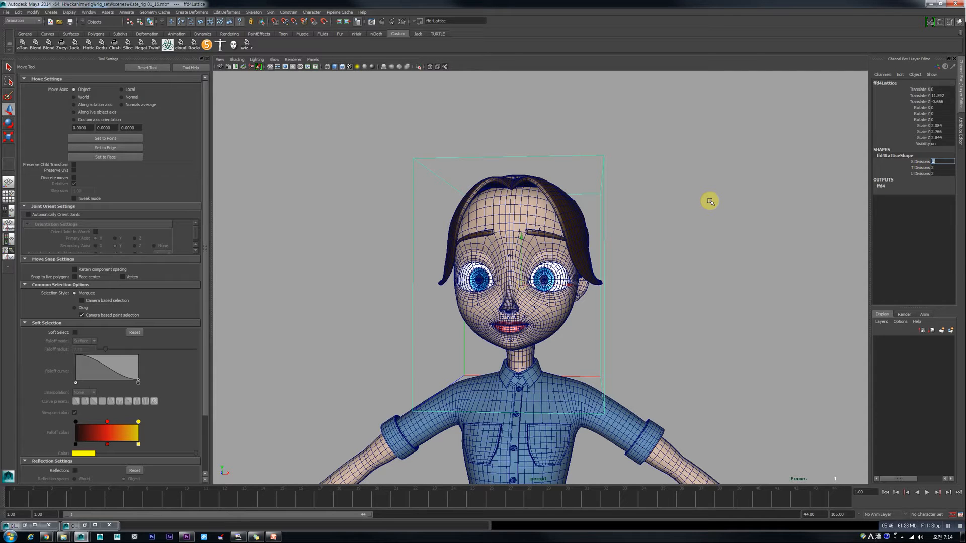
key(Return)
click(949, 169)
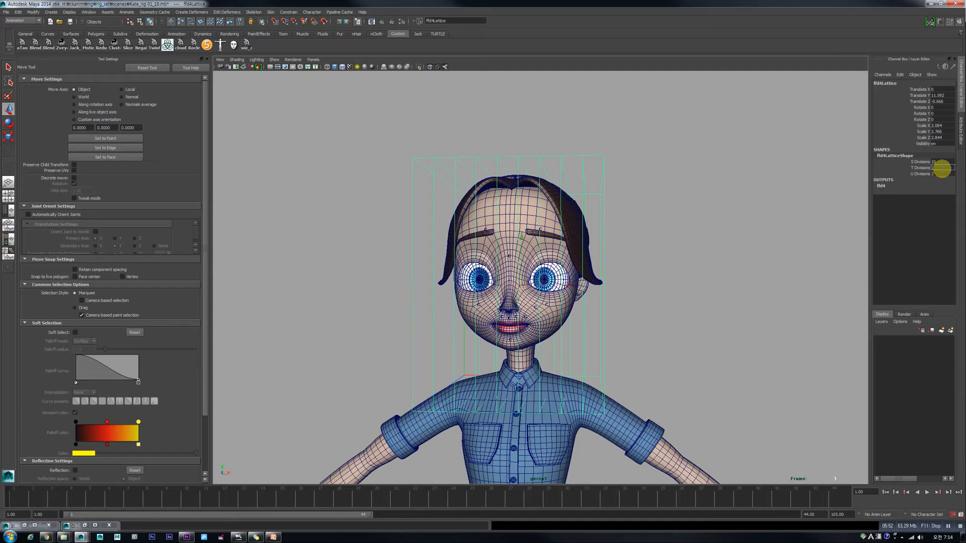
text(8)
key(Return)
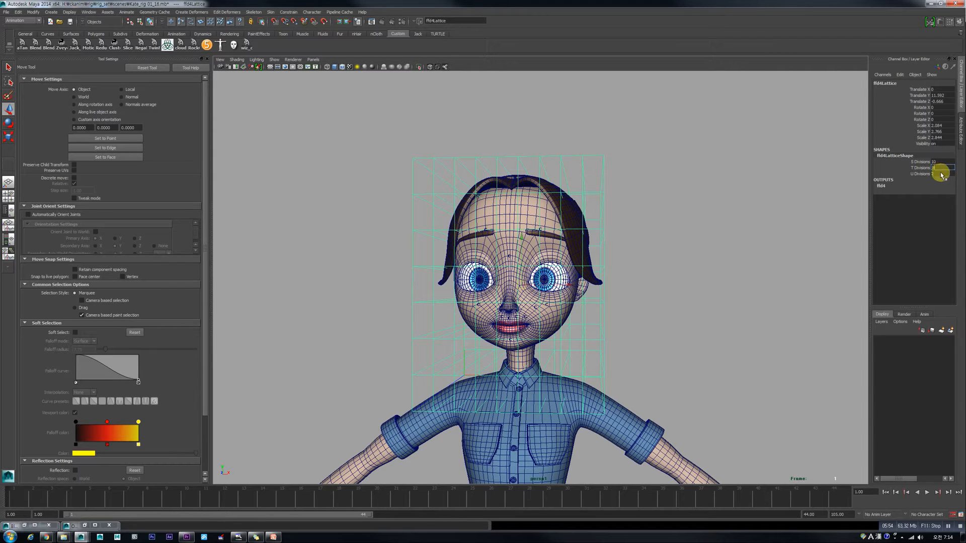
drag(938, 174, 917, 176)
text(4)
key(Return)
alt+drag(650, 228, 580, 229)
alt+drag(592, 308, 684, 305)
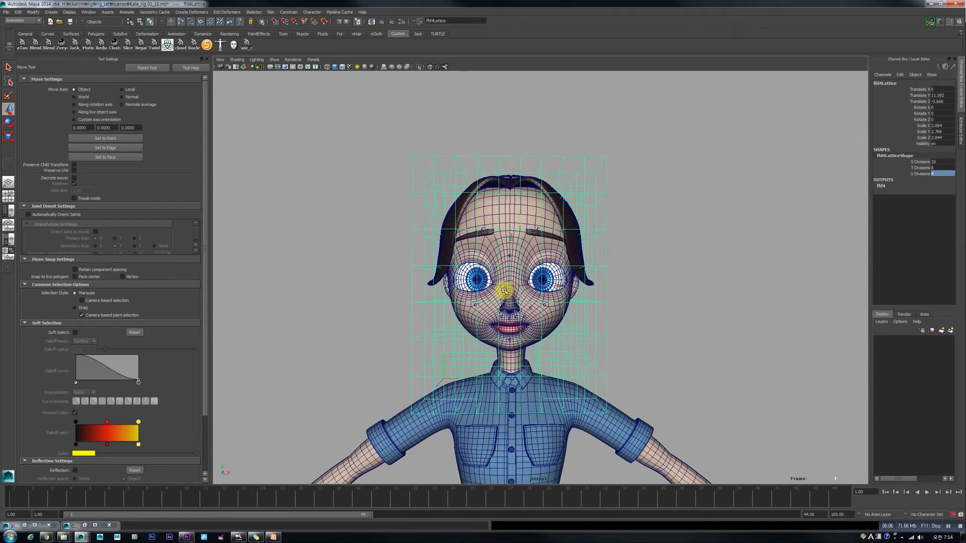
scroll(505, 291, up, 3)
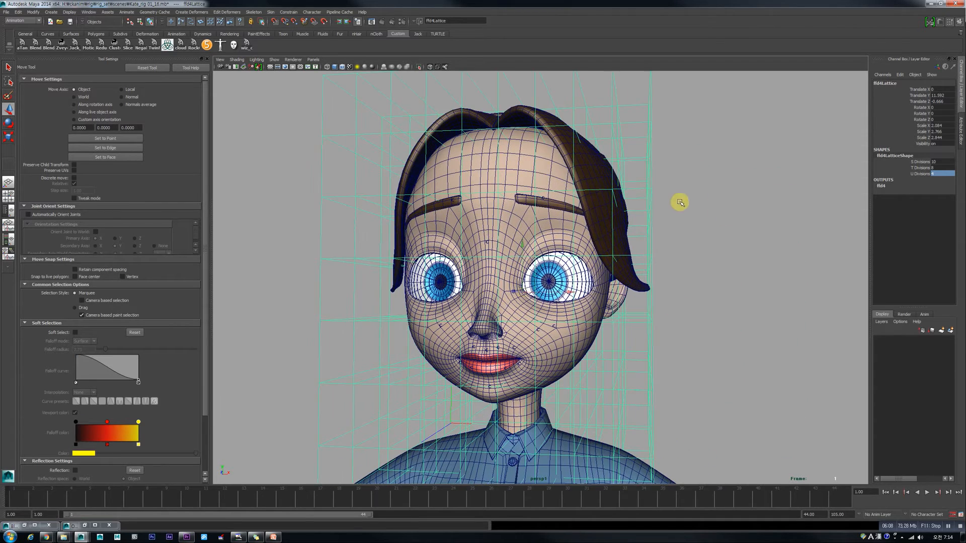
scroll(649, 200, down, 4)
Select the top two rows of the head lattice's points through its full depth and create a cluster from them
right_click(618, 225)
click(743, 222)
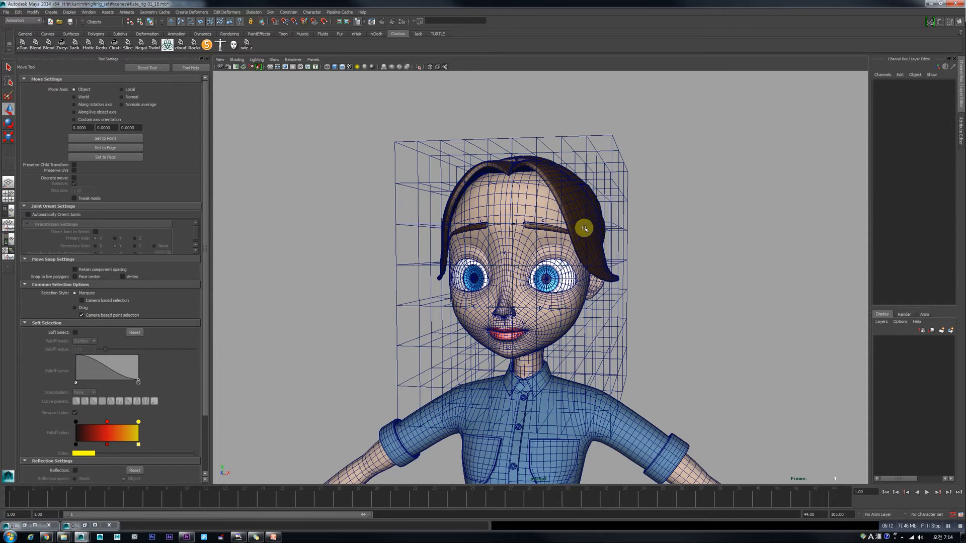
click(619, 226)
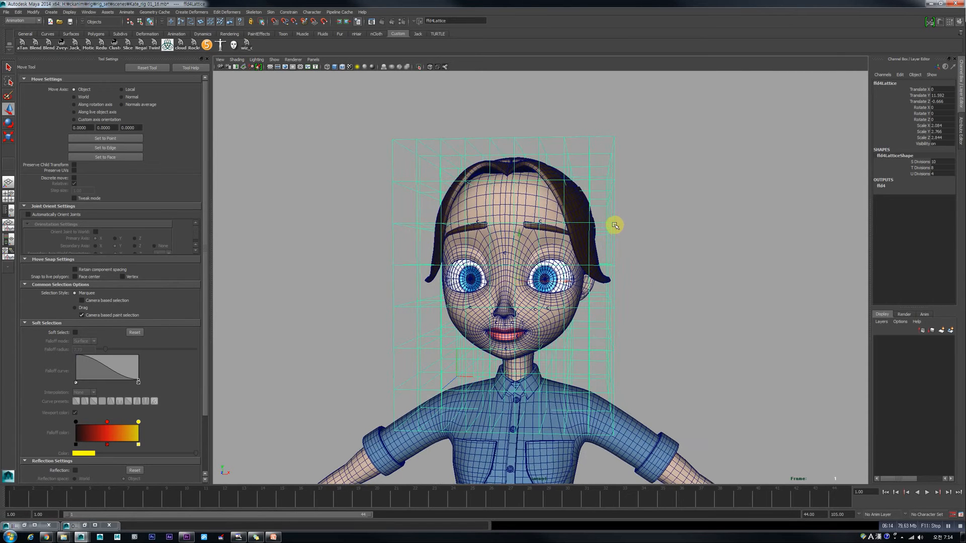
right_drag(614, 225, 611, 207)
mouse_move(653, 235)
alt+mouse_down()
mouse_move(635, 237)
mouse_move(654, 237)
alt+mouse_up()
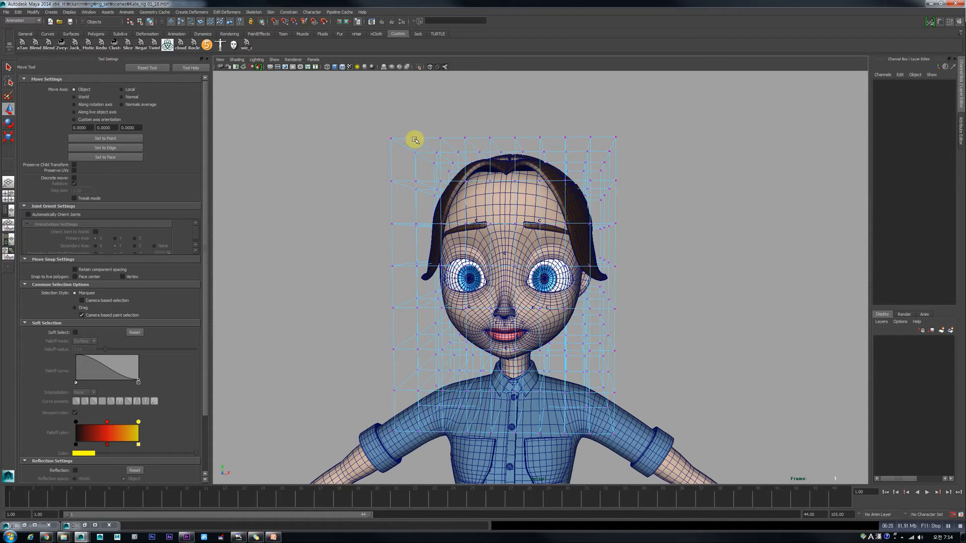
alt+drag(467, 156, 595, 197)
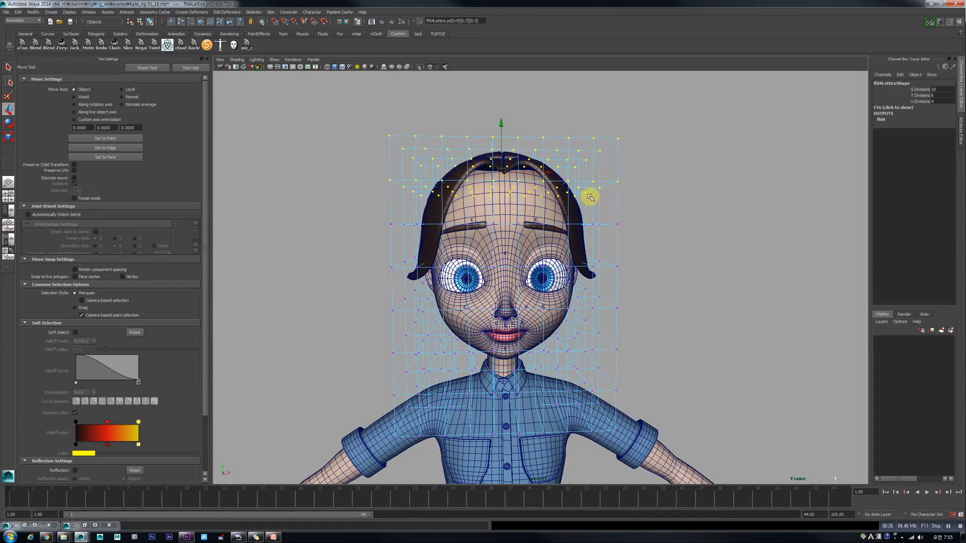
mouse_move(501, 136)
mouse_down()
mouse_move(500, 119)
mouse_move(500, 145)
mouse_up()
key(ctrl+z)
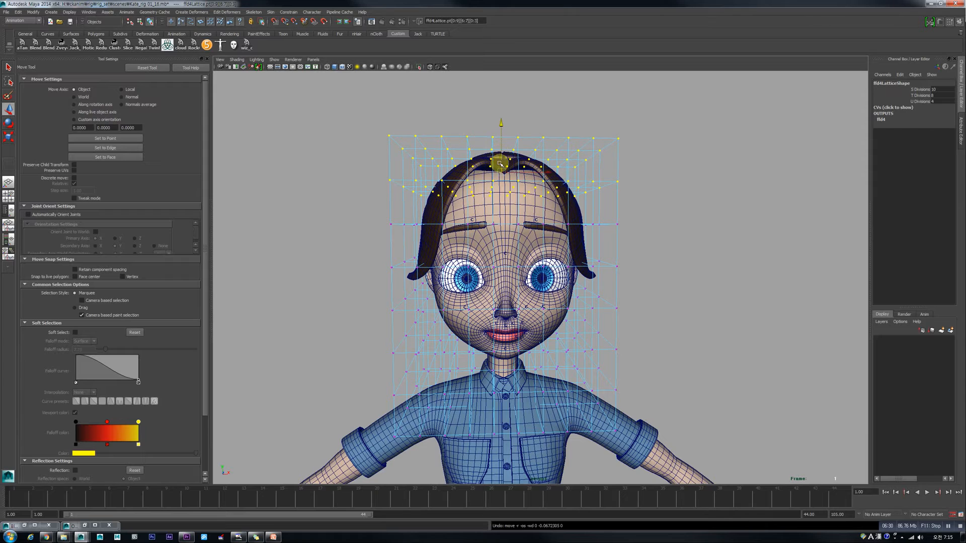
alt+drag(511, 196, 508, 197)
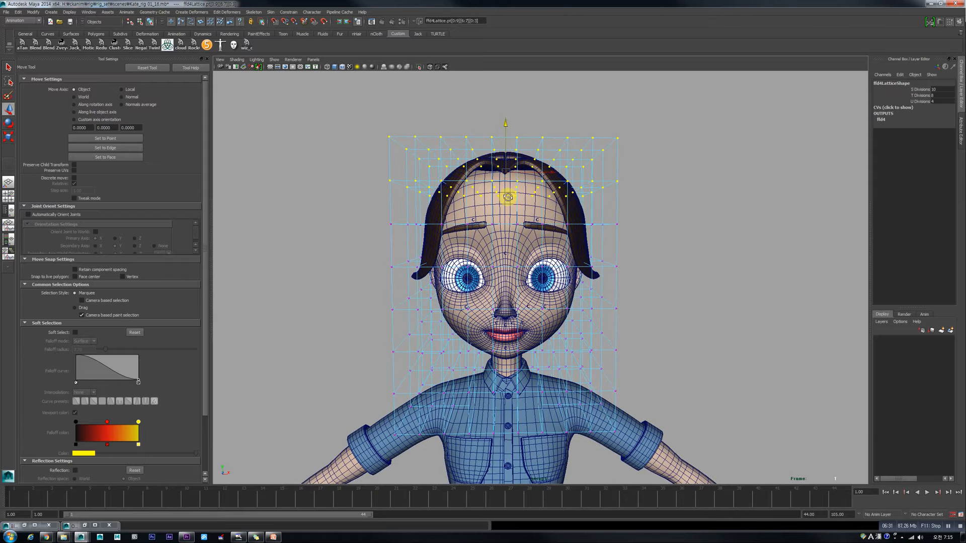
click(192, 12)
click(201, 47)
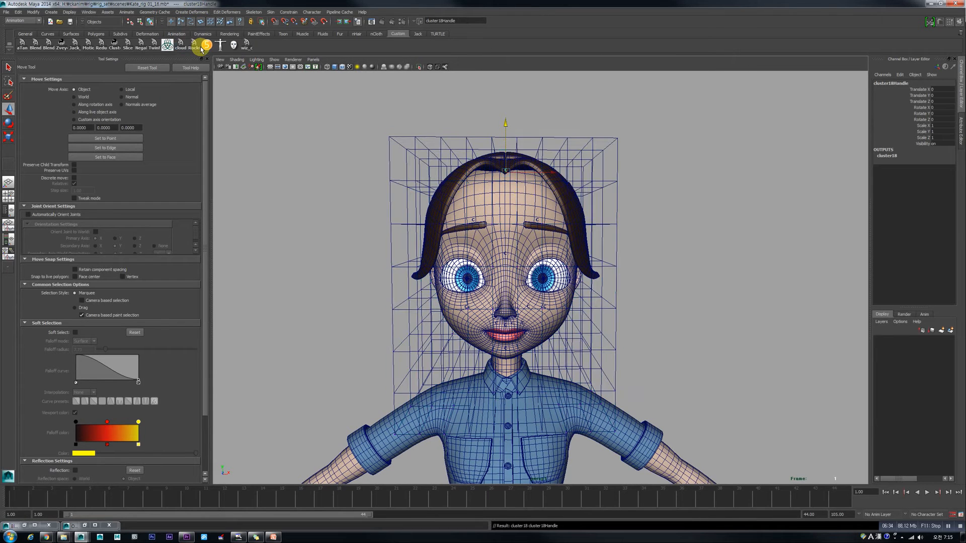
Try raising the new cluster at the top of the head twice, undoing each move
drag(505, 127, 506, 98)
key(ctrl+z)
alt+drag(508, 163, 504, 178)
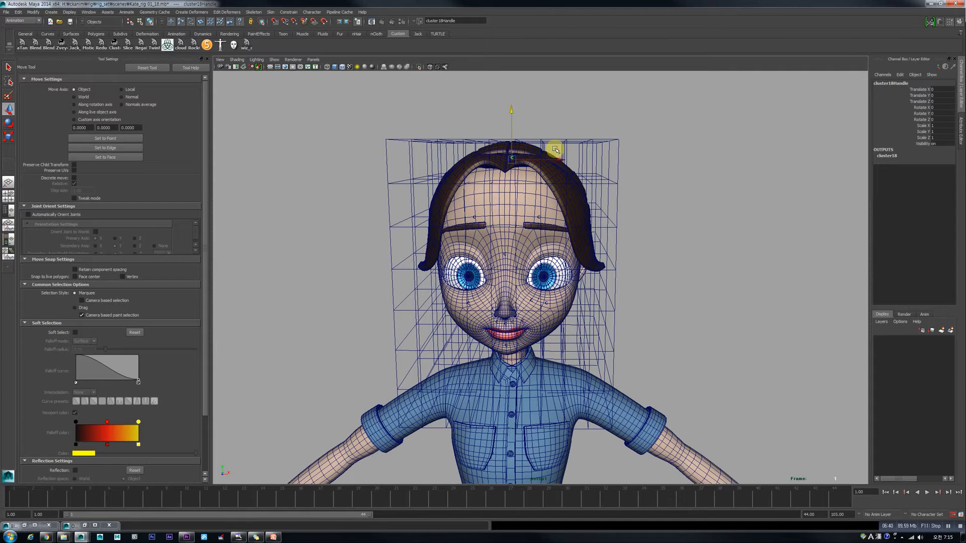
drag(512, 130, 514, 97)
key(ctrl+z)
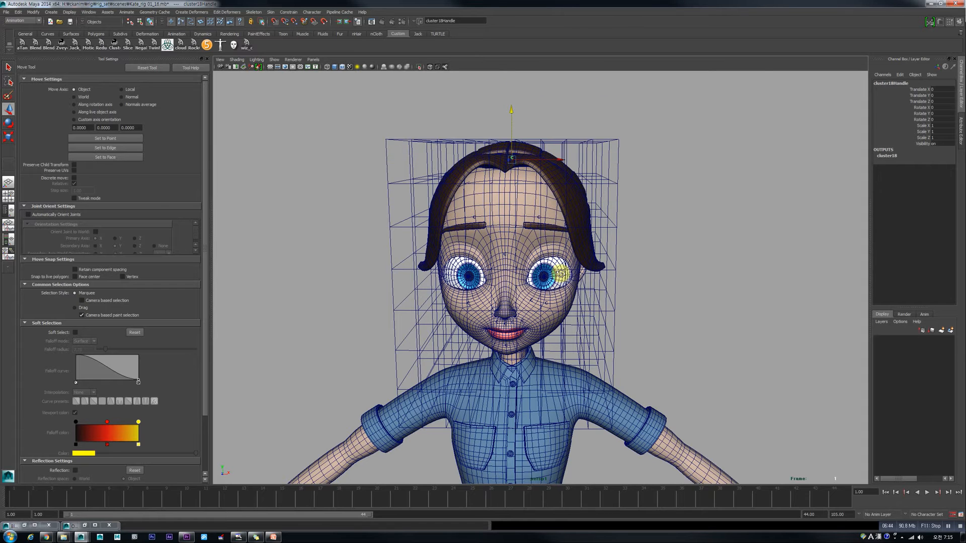
Select three rows of lattice points around the mouth, jaw and neck in the front two depth layers and create a cluster from them
alt+drag(561, 274, 596, 336)
click(601, 336)
right_click(604, 337)
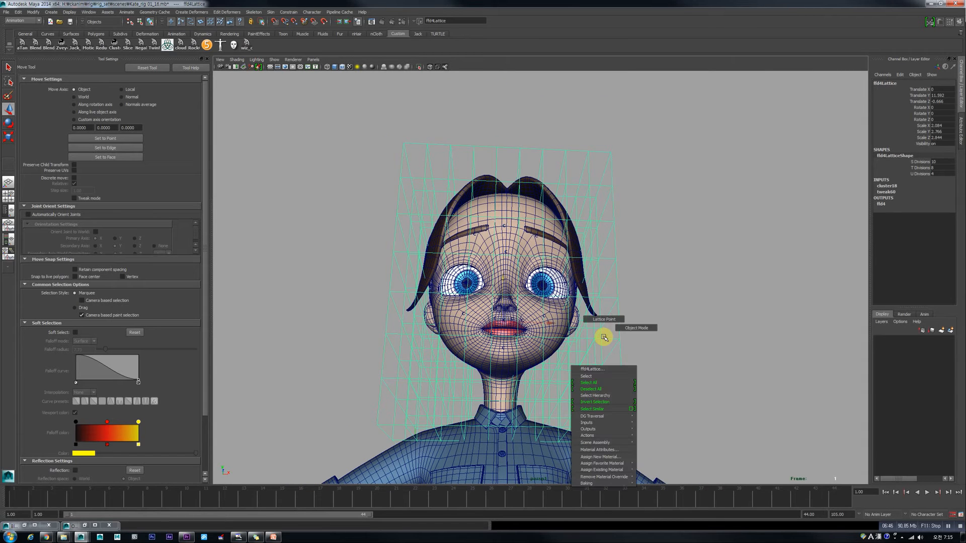
click(604, 320)
alt+drag(606, 322, 494, 335)
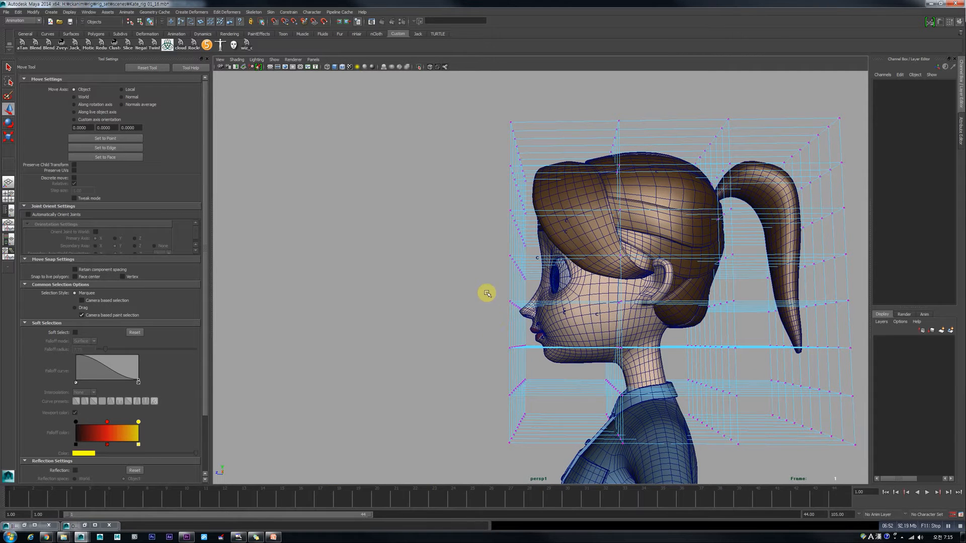
drag(583, 366, 636, 420)
drag(486, 293, 638, 403)
alt+drag(581, 393, 617, 354)
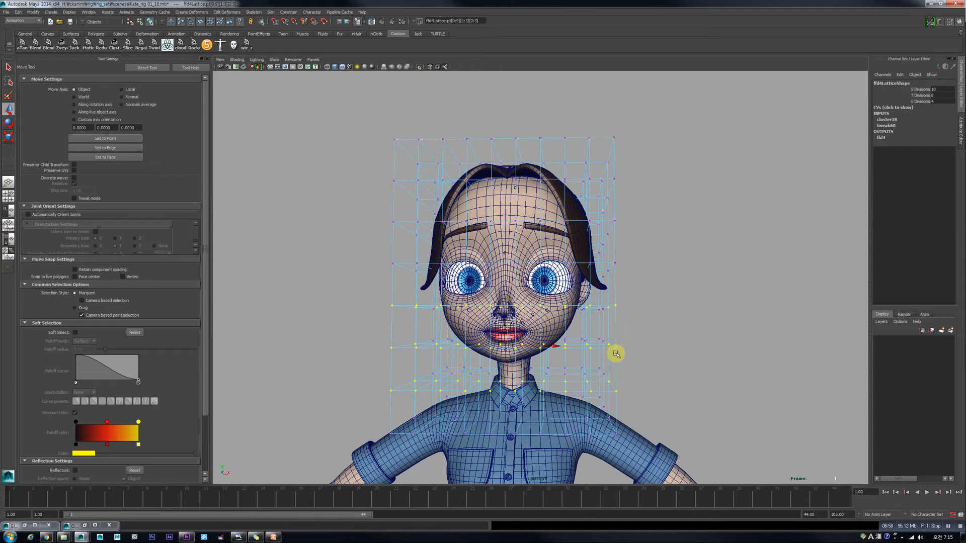
click(187, 12)
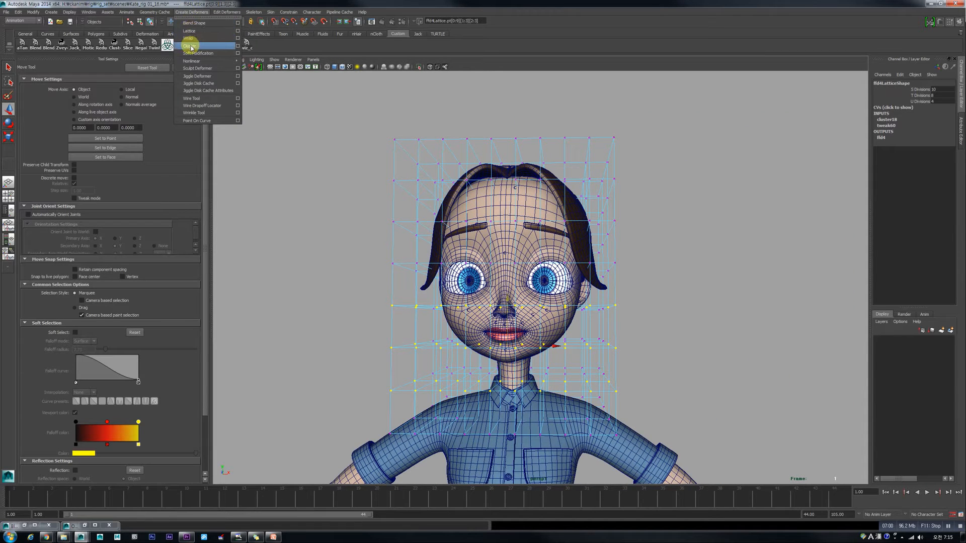
click(190, 46)
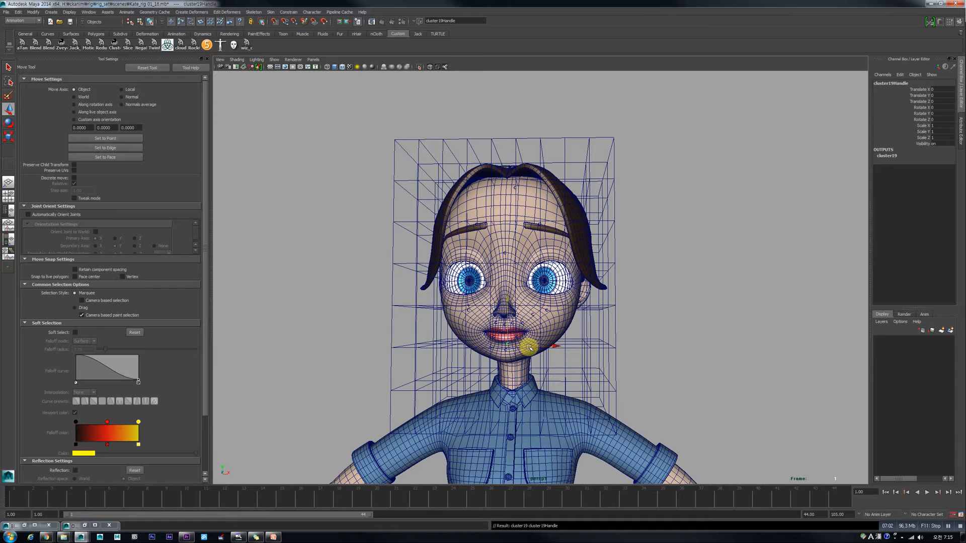
Try moving the jaw cluster sideways and rotating it, undoing each transformation
mouse_move(524, 347)
mouse_down()
mouse_move(459, 341)
mouse_move(546, 346)
mouse_move(514, 337)
mouse_move(537, 349)
mouse_up()
key(ctrl+z)
key(e)
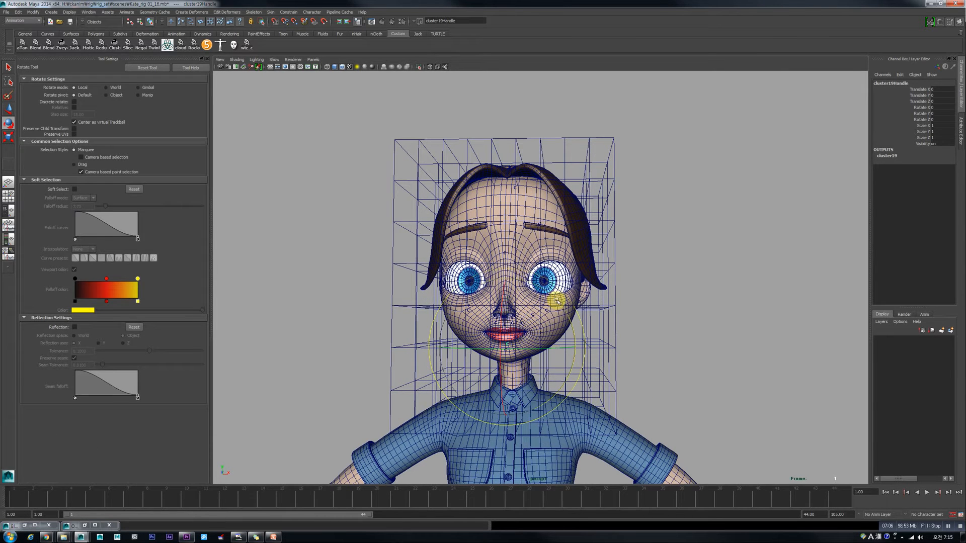
mouse_move(564, 310)
mouse_down()
mouse_move(545, 277)
mouse_move(566, 319)
mouse_move(562, 284)
mouse_move(571, 328)
mouse_up()
key(ctrl+z)
alt+drag(585, 385, 474, 360)
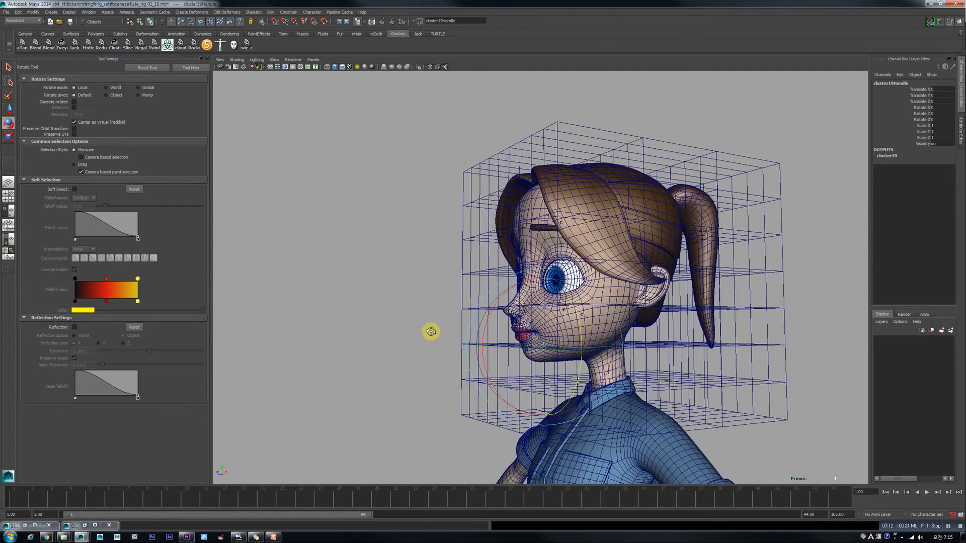
alt+drag(431, 332, 459, 308)
alt+right_drag(458, 308, 475, 306)
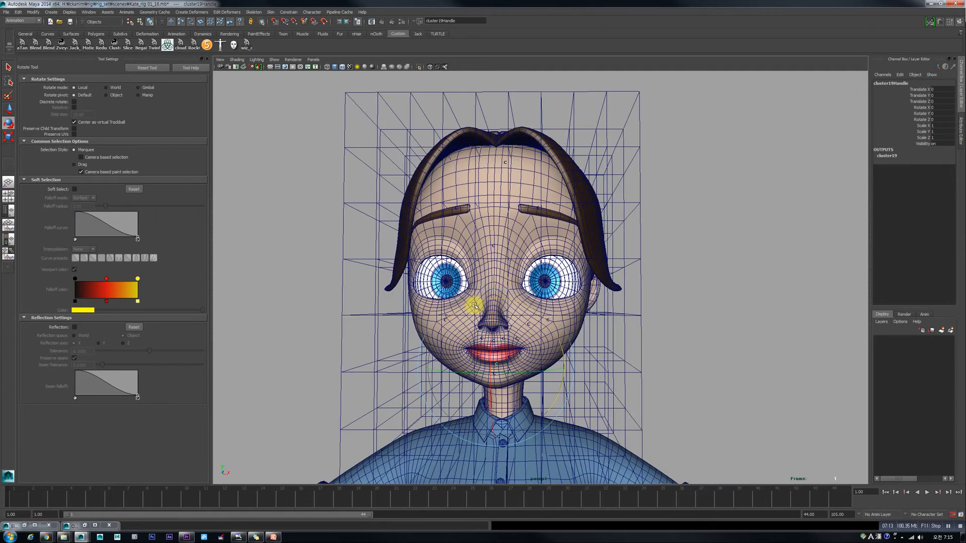
Switch the head lattice to point editing and, in the front view, select four points across the eye on the character's left side
click(639, 257)
mouse_move(640, 258)
alt+mouse_down()
mouse_move(619, 255)
mouse_move(636, 261)
alt+mouse_up()
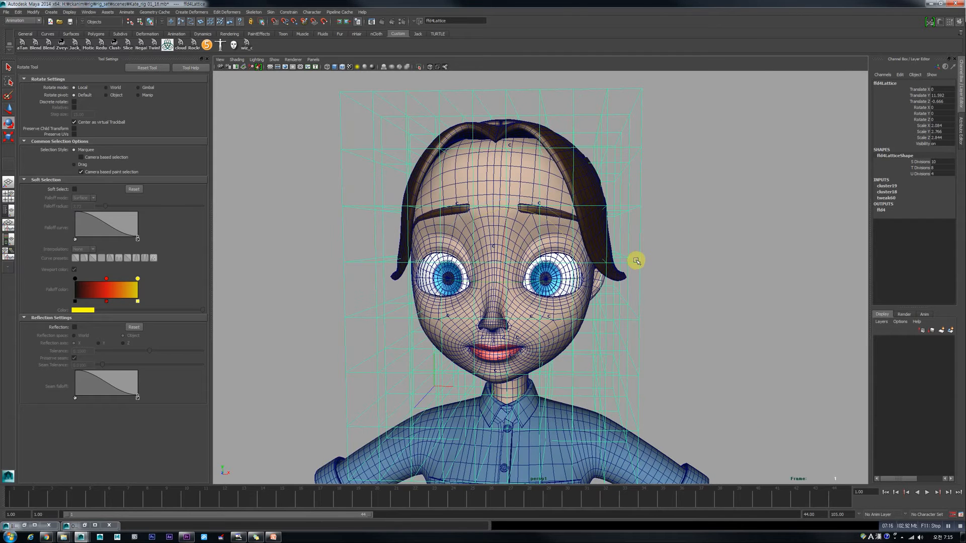
key(w)
right_drag(639, 215, 626, 196)
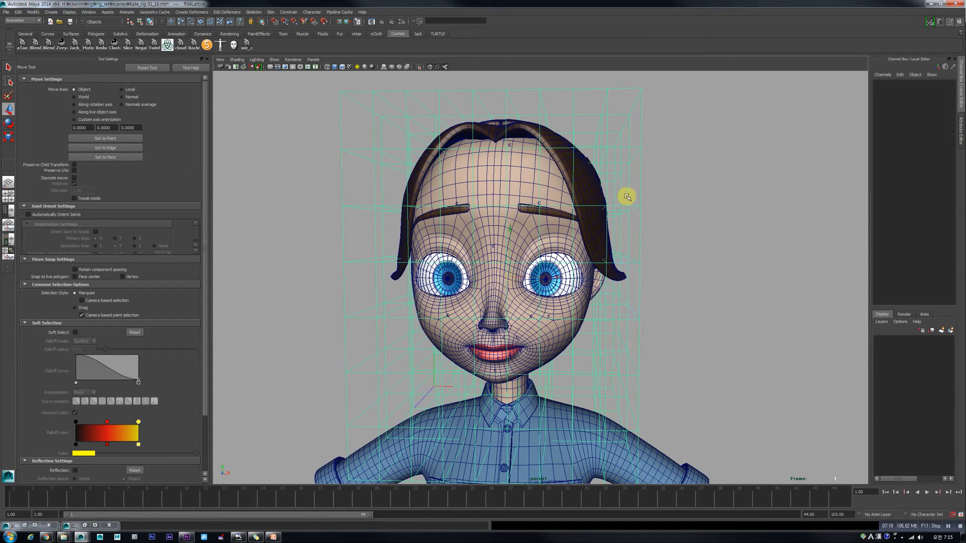
key(space)
drag(515, 197, 516, 218)
scroll(516, 219, down, 8)
scroll(520, 283, down, 3)
scroll(520, 287, up, 8)
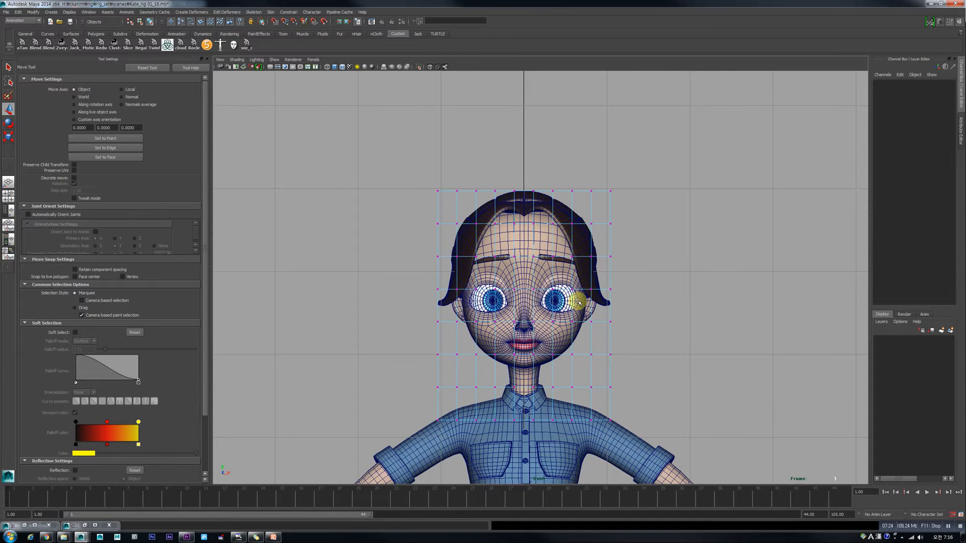
click(594, 299)
scroll(589, 297, up, 4)
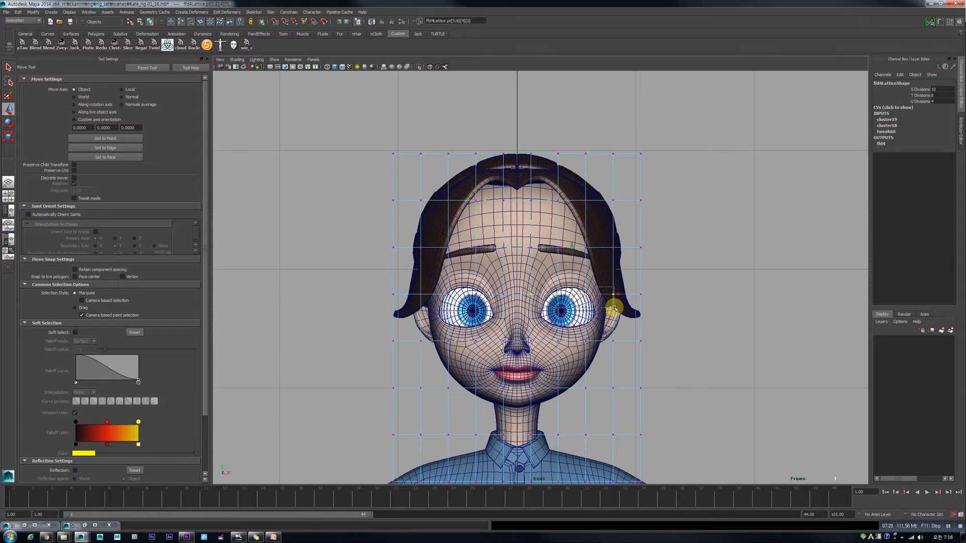
In the side view, reduce the eye-level point selection to the foremost layer of the lattice
key(space)
drag(624, 309, 648, 307)
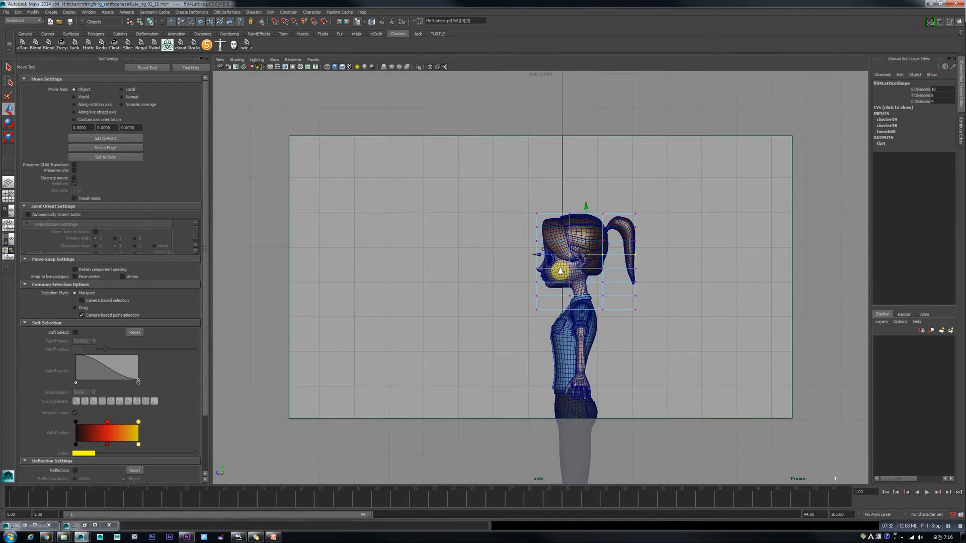
scroll(560, 272, up, 3)
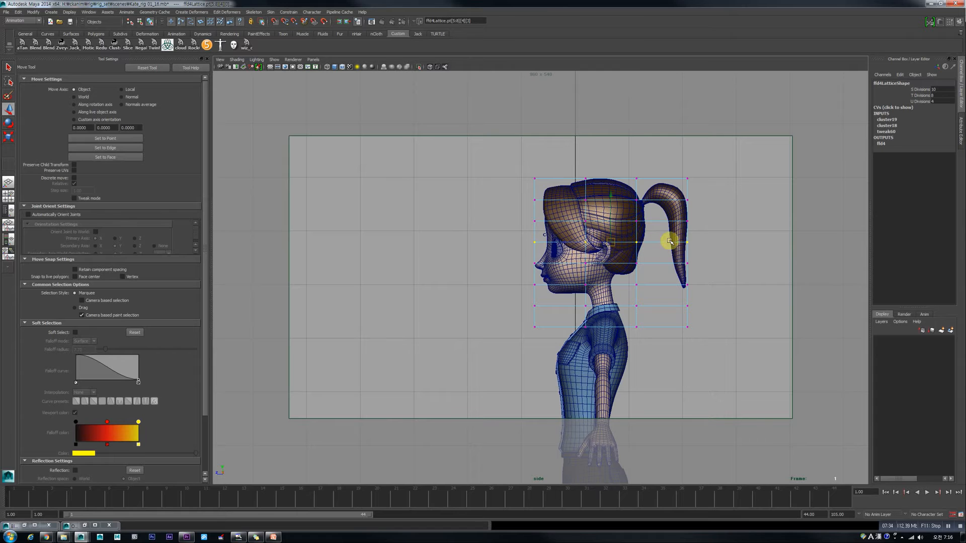
drag(673, 242, 695, 252)
scroll(610, 252, up, 3)
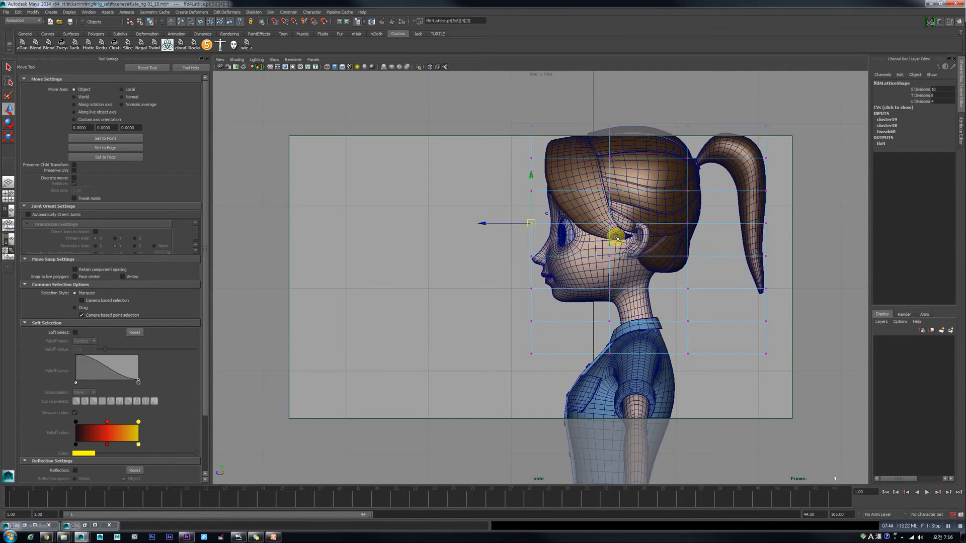
mouse_move(532, 207)
mouse_down()
mouse_move(529, 180)
mouse_move(530, 213)
mouse_move(533, 181)
mouse_move(534, 206)
mouse_up()
Return to the persp camera view and create a cluster from the selected front eye-level lattice points
key(space)
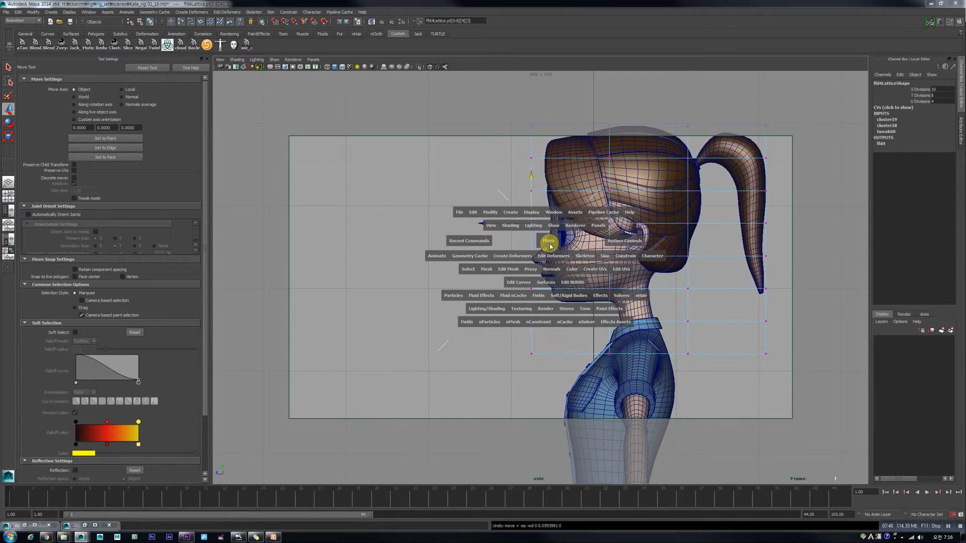
drag(549, 242, 533, 227)
scroll(522, 240, down, 5)
alt+middle_drag(586, 218, 550, 298)
alt+drag(535, 206, 520, 195)
click(313, 59)
mouse_move(343, 66)
click(378, 70)
click(313, 59)
mouse_move(339, 66)
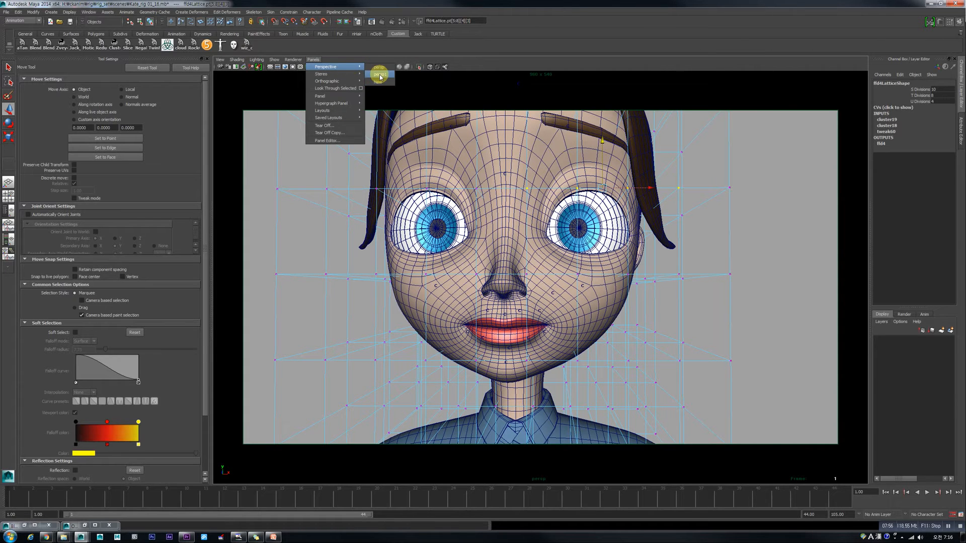
click(378, 81)
scroll(565, 207, up, 2)
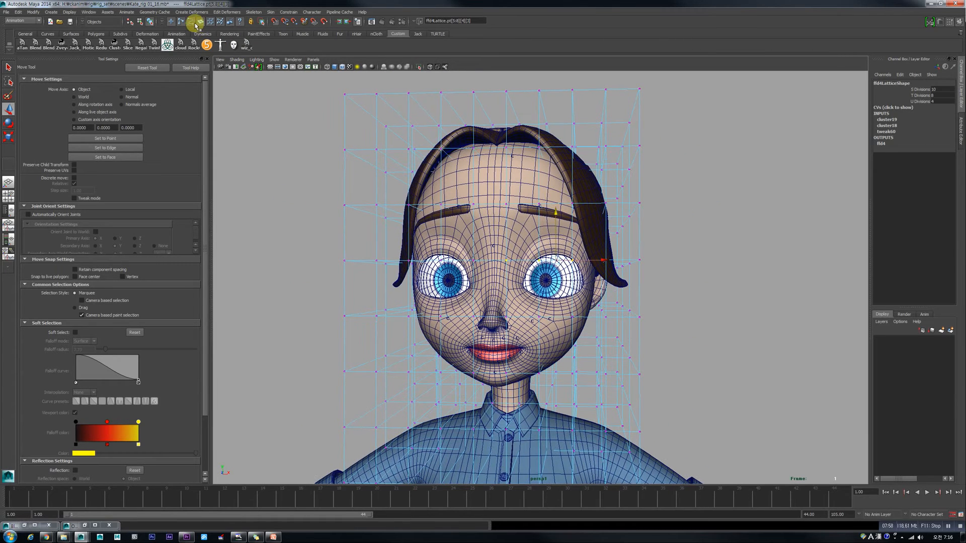
click(196, 12)
click(201, 49)
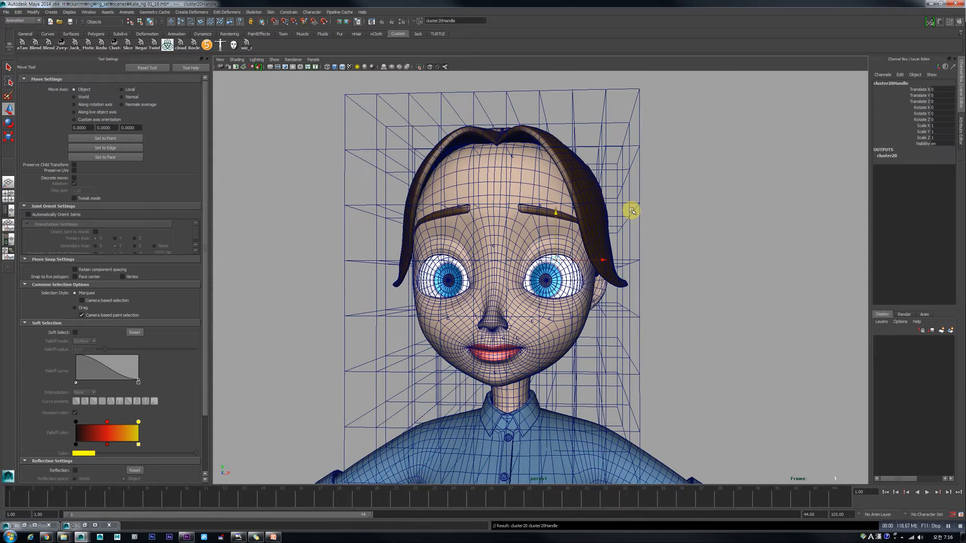
Try moving the new eye-level cluster slightly, then undo the move
mouse_move(556, 223)
mouse_down()
mouse_move(556, 190)
mouse_move(559, 244)
mouse_move(559, 194)
mouse_move(558, 226)
mouse_up()
key(ctrl+z)
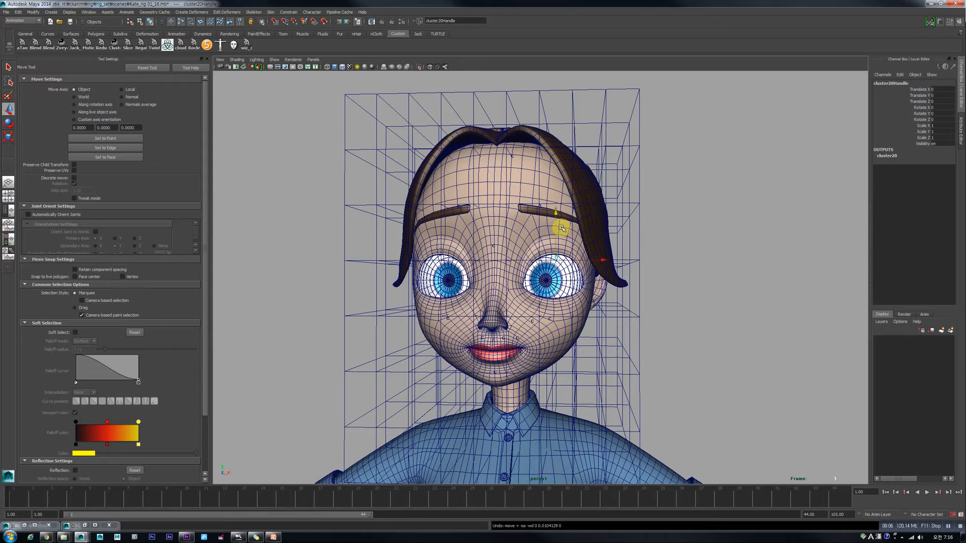
Select the head lattice and switch the viewport to the orthographic side view
scroll(578, 222, down, 4)
click(603, 203)
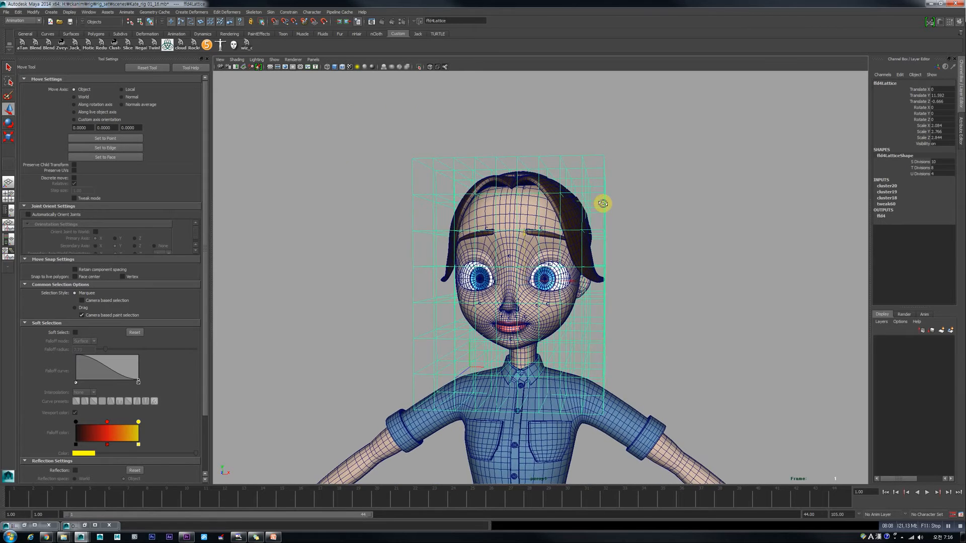
alt+drag(601, 203, 522, 205)
alt+middle_drag(630, 273, 538, 274)
key(space)
click(538, 273)
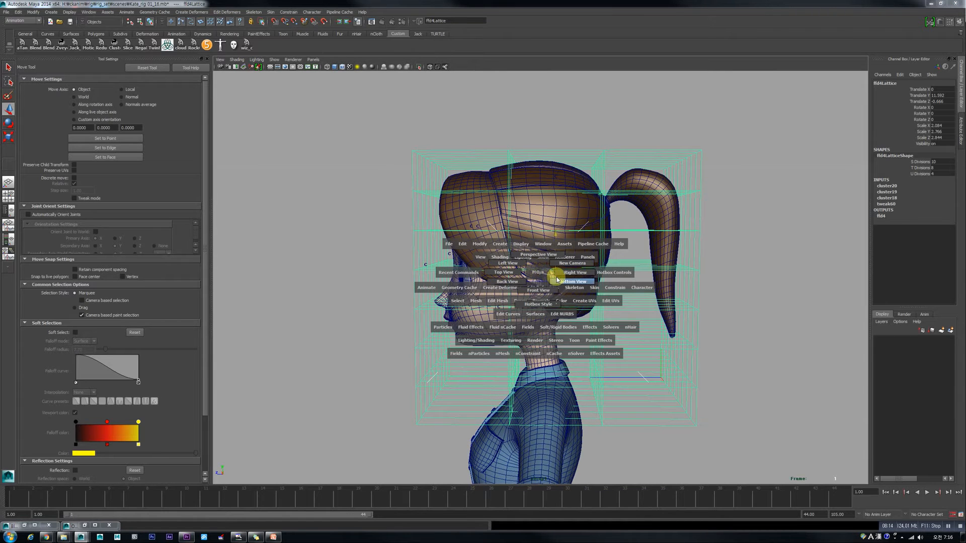
click(574, 273)
Switch the head lattice to point editing and select its upper front points around the face, leaving out the rearmost column
alt+middle_drag(607, 237, 533, 246)
scroll(533, 246, up, 7)
alt+middle_drag(448, 290, 601, 292)
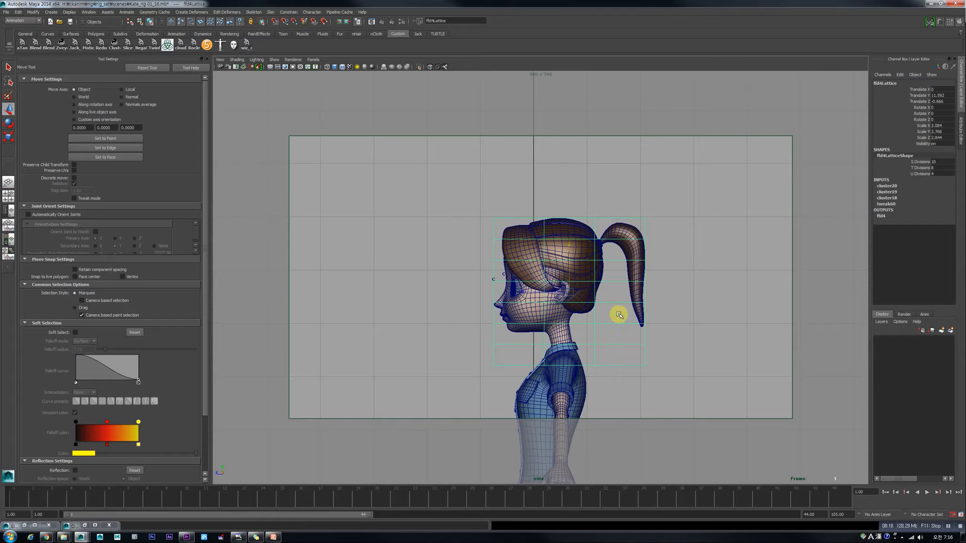
right_drag(617, 301, 531, 251)
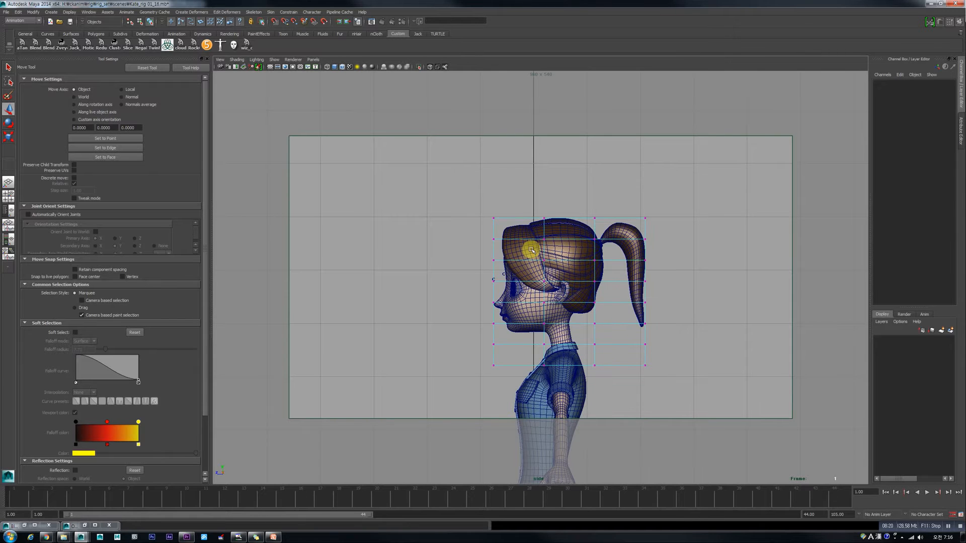
drag(490, 222, 604, 292)
Return to the persp camera view and create a nonlinear Squash deformer on the selected lattice points
key(space)
key(bracketleft)
key(bracketleft)
key(bracketleft)
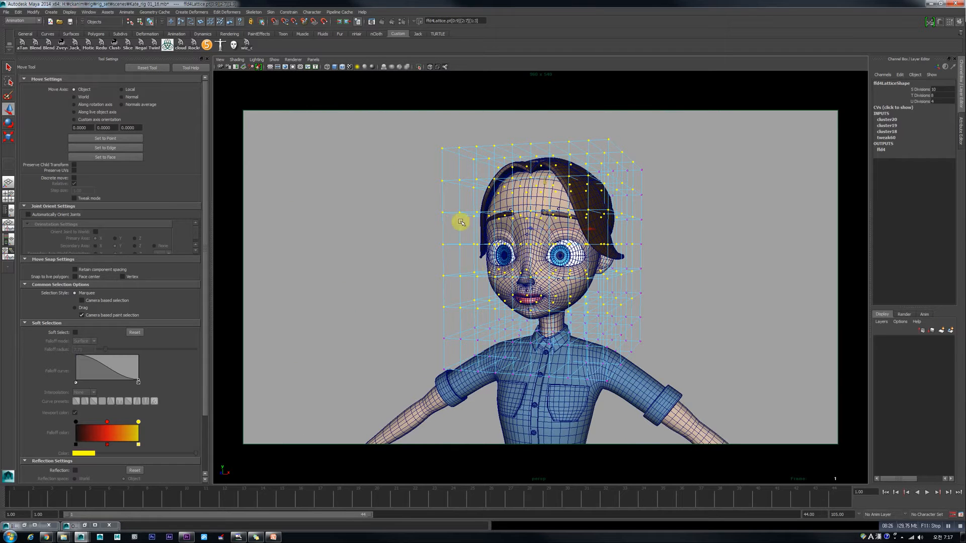
click(187, 11)
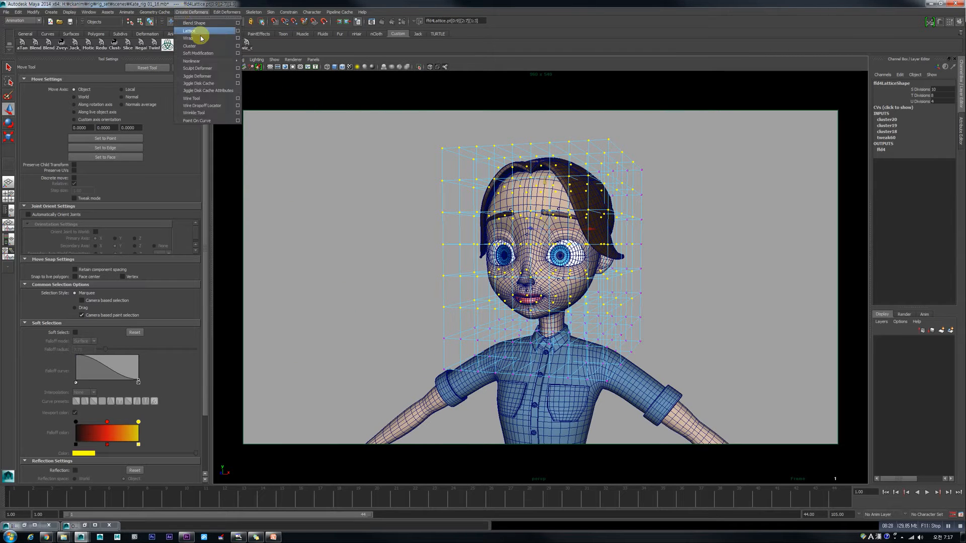
mouse_move(216, 62)
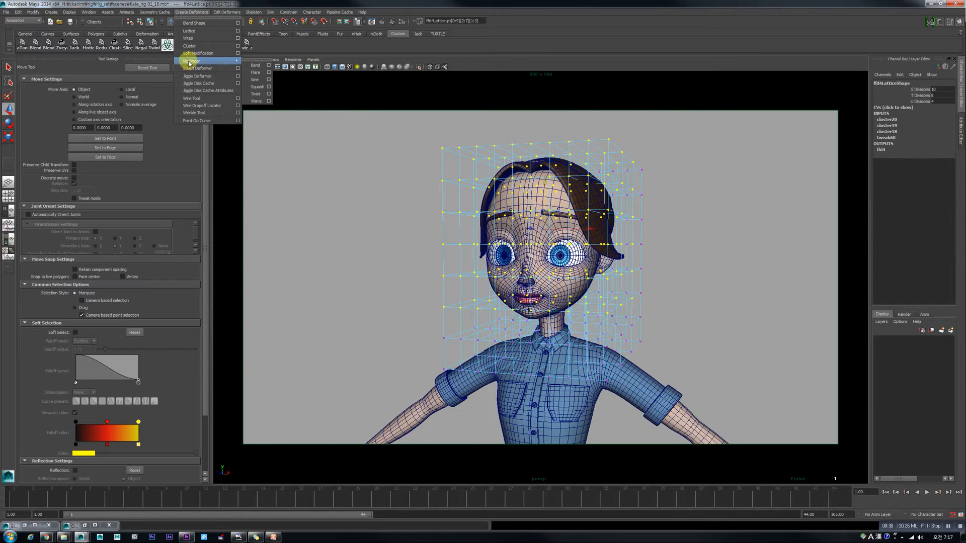
click(257, 86)
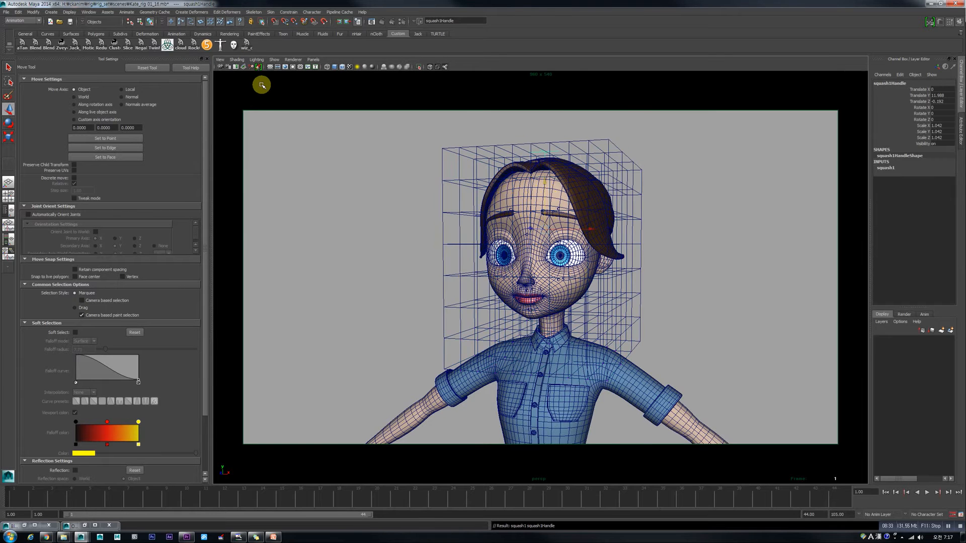
Try increasing the Factor of the squash deformer on the head, then undo the change
click(886, 168)
click(923, 180)
middle_drag(573, 250, 654, 269)
alt+drag(654, 269, 605, 269)
key(ctrl+z)
Try a squash Factor of -0.38 and further changes on the head, undoing them and returning to the Move tool
alt+drag(739, 259, 732, 254)
middle_drag(731, 254, 716, 255)
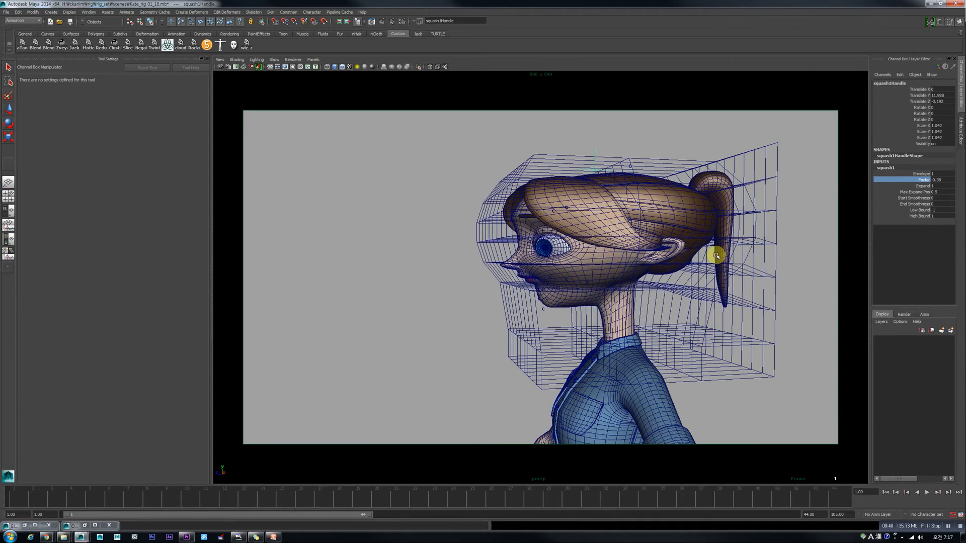
alt+drag(570, 279, 627, 274)
middle_drag(624, 274, 645, 270)
key(ctrl+z)
key(ctrl+z)
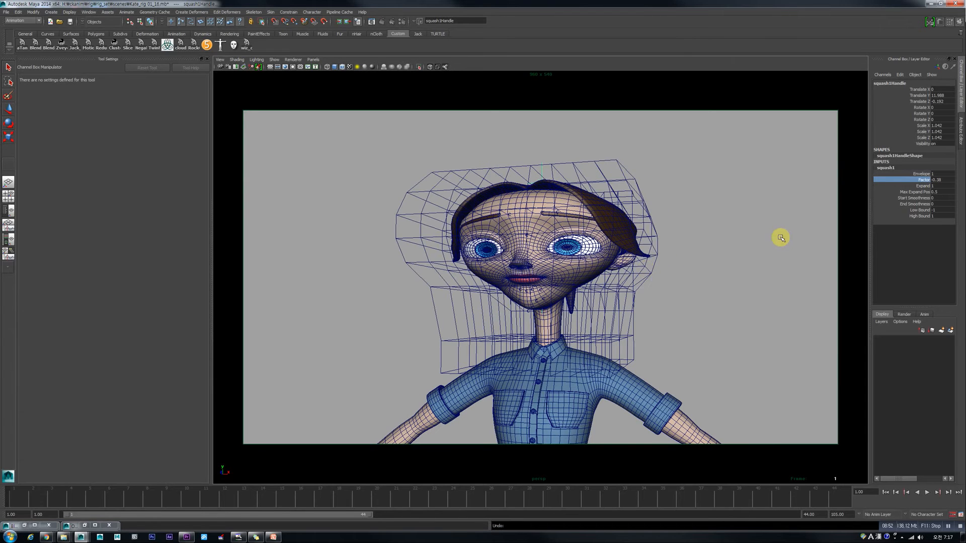
key(w)
Duplicate the head lattice and move the copy beside the character to about Translate X 2.883
click(651, 255)
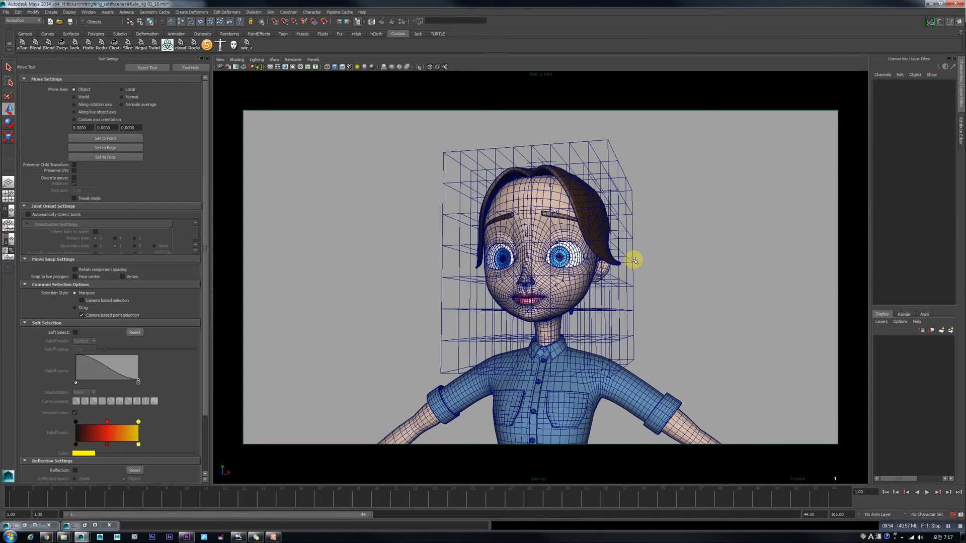
click(633, 260)
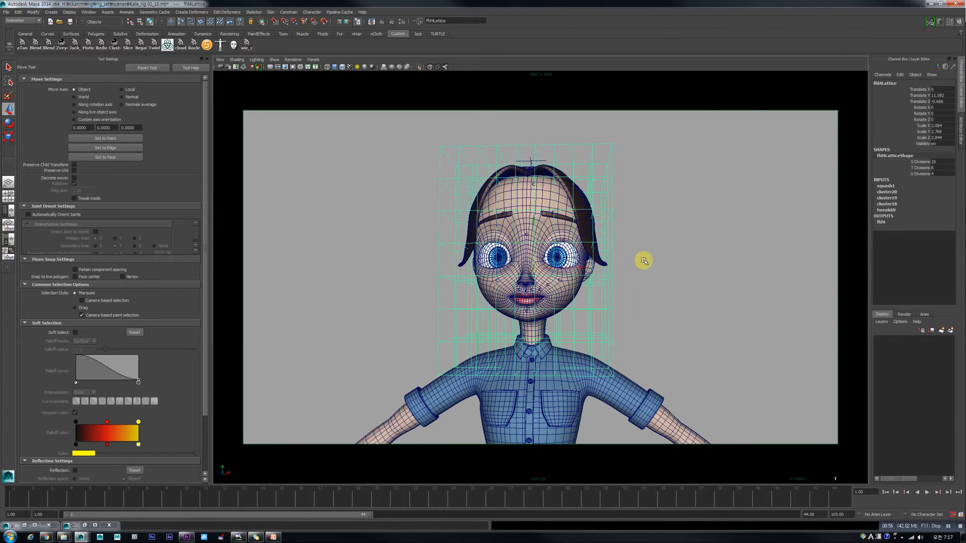
alt+drag(629, 260, 615, 260)
alt+drag(626, 171, 595, 216)
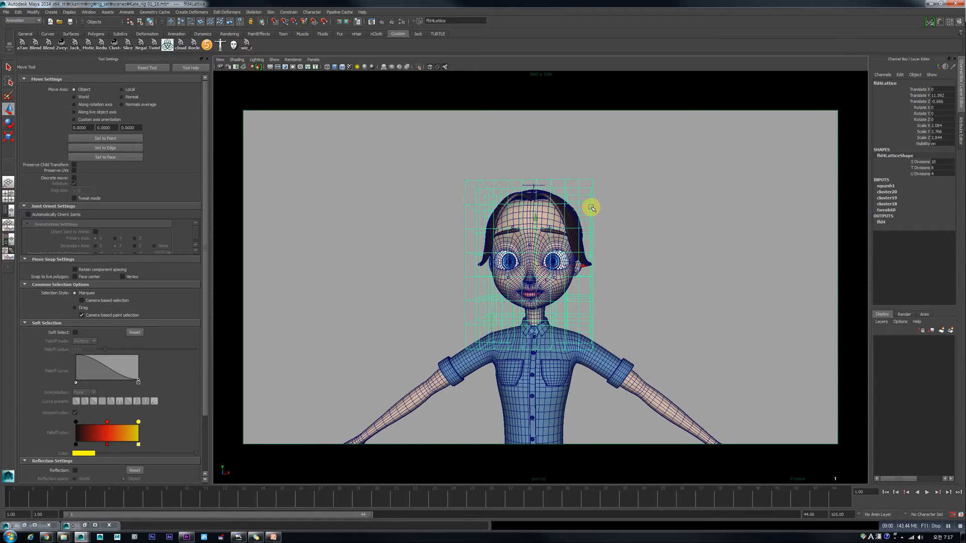
alt+right_drag(592, 208, 569, 284)
key(ctrl+d)
drag(571, 271, 709, 273)
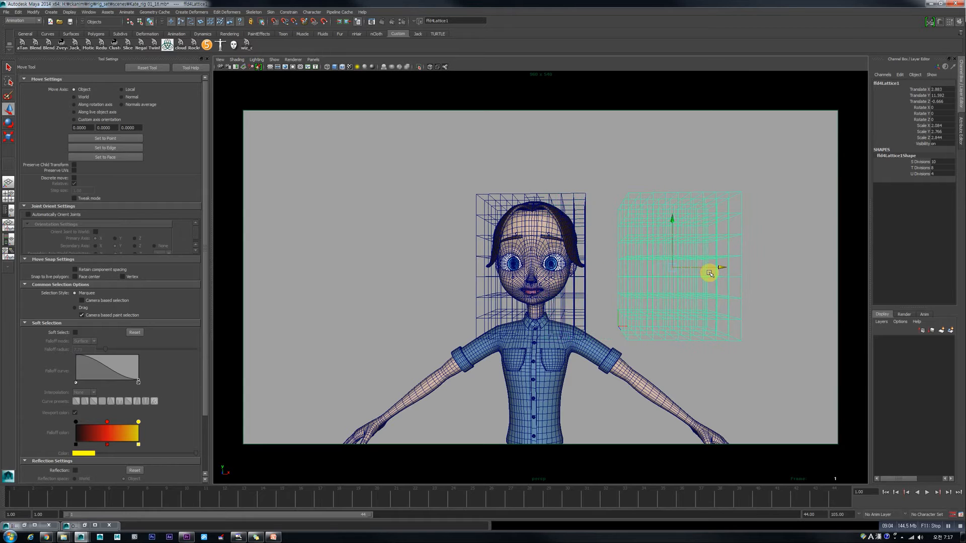
Select the duplicate lattice followed by the head lattice and create a blend shape between them
click(626, 197)
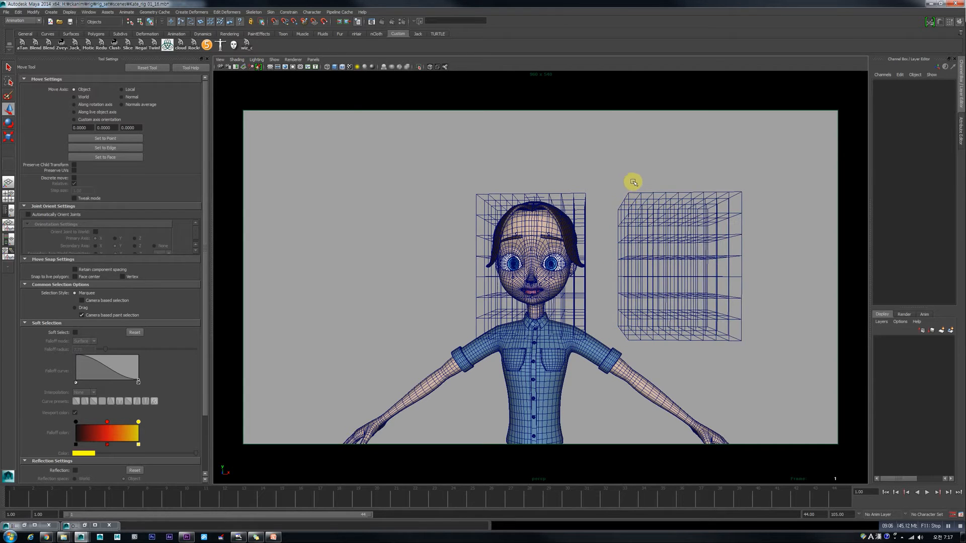
click(625, 215)
shift+click(580, 195)
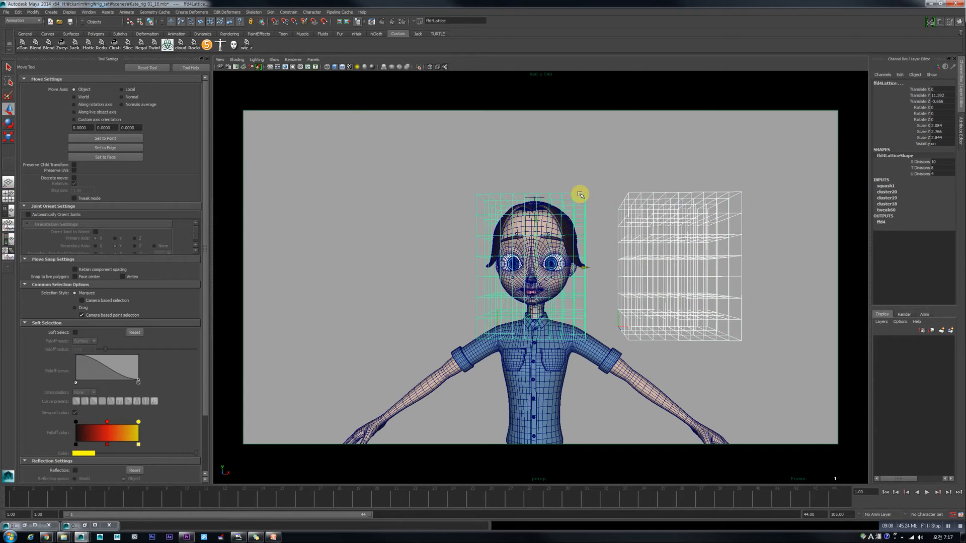
click(190, 12)
click(190, 23)
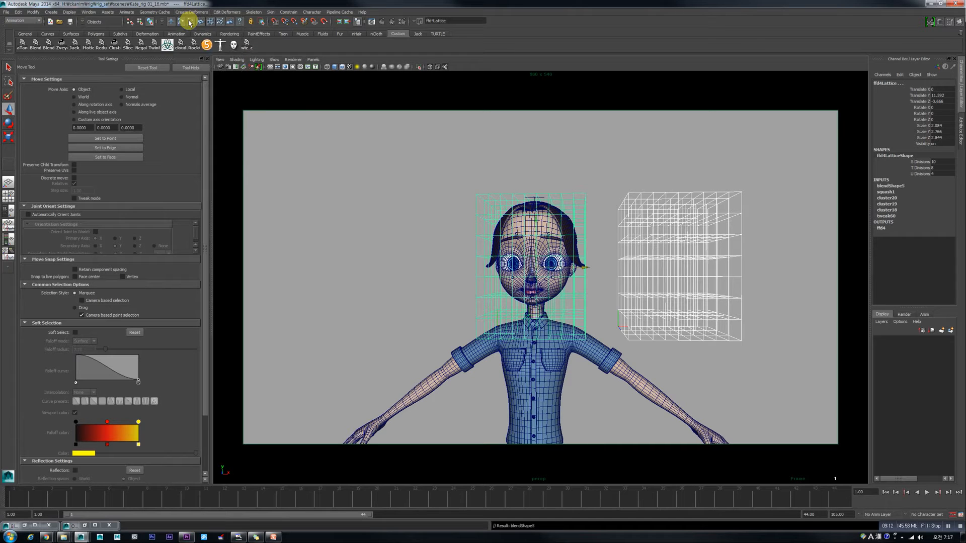
Switch the duplicate lattice to point editing and pull its upper outer corner point up and away from the character
right_drag(700, 208, 692, 191)
click(740, 193)
drag(740, 194, 781, 151)
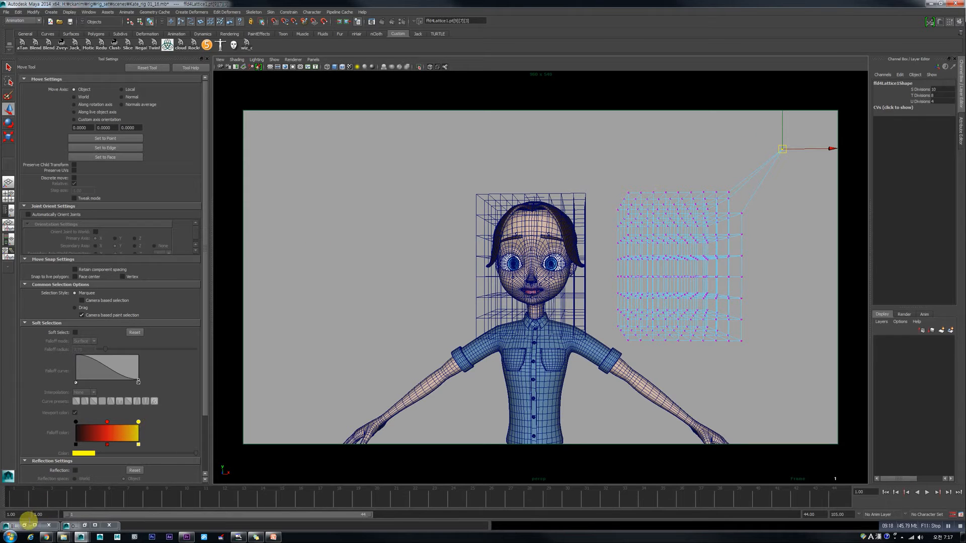
Open the Blend Shape editor and test the ffd4Lattice1 weight of blendShape5, returning it to 0
click(24, 525)
scroll(132, 308, down, 3)
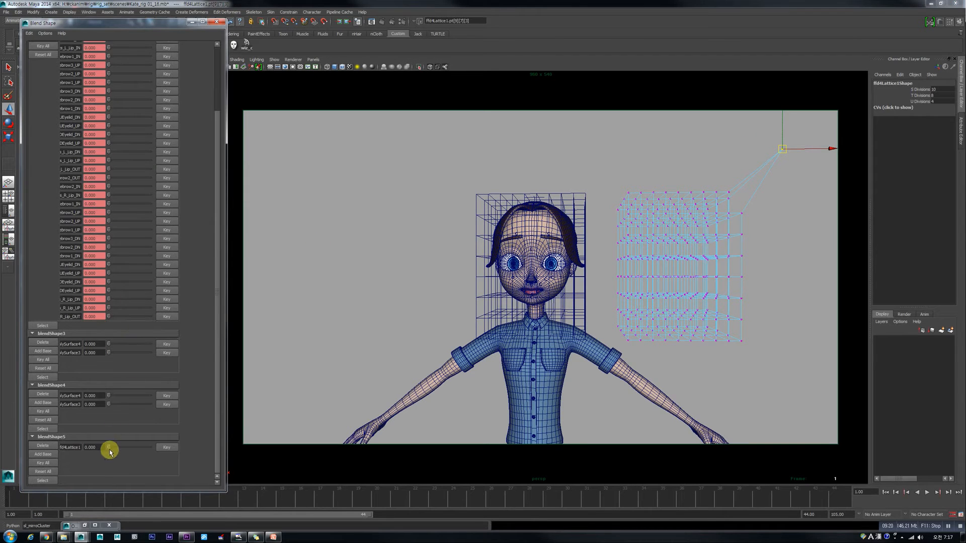
drag(149, 447, 19, 459)
Select the middle row of points on the duplicate lattice and scale it narrower sideways
alt+drag(641, 229, 654, 226)
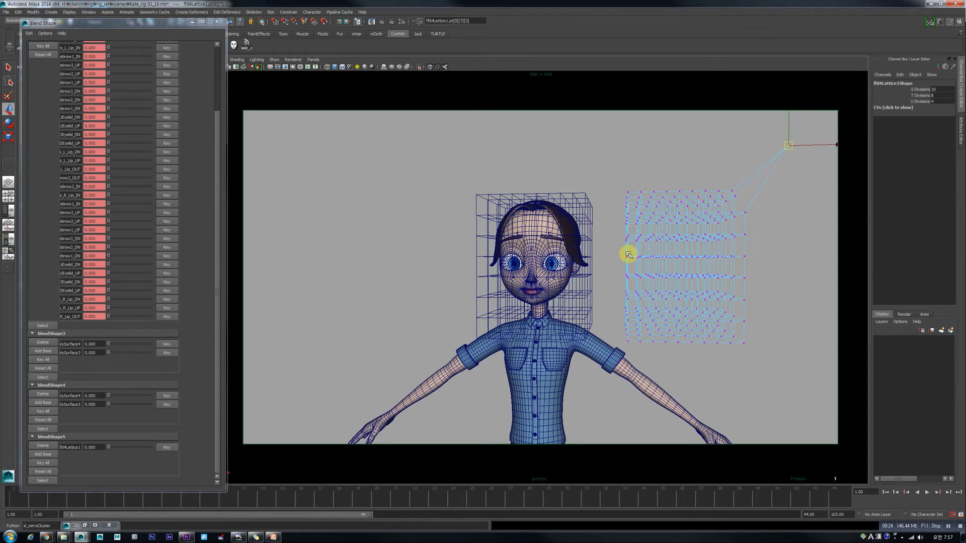
drag(758, 265, 758, 265)
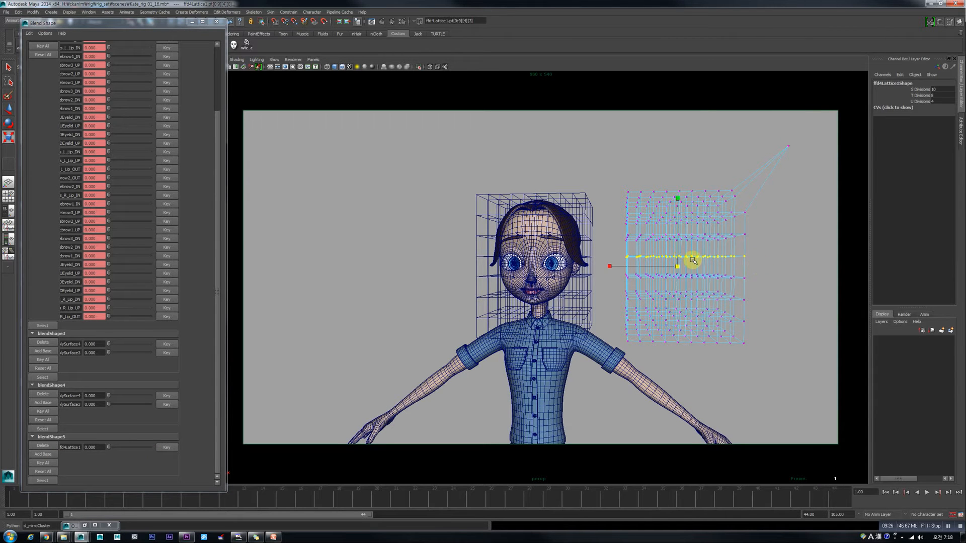
click(611, 267)
key(ctrl+z)
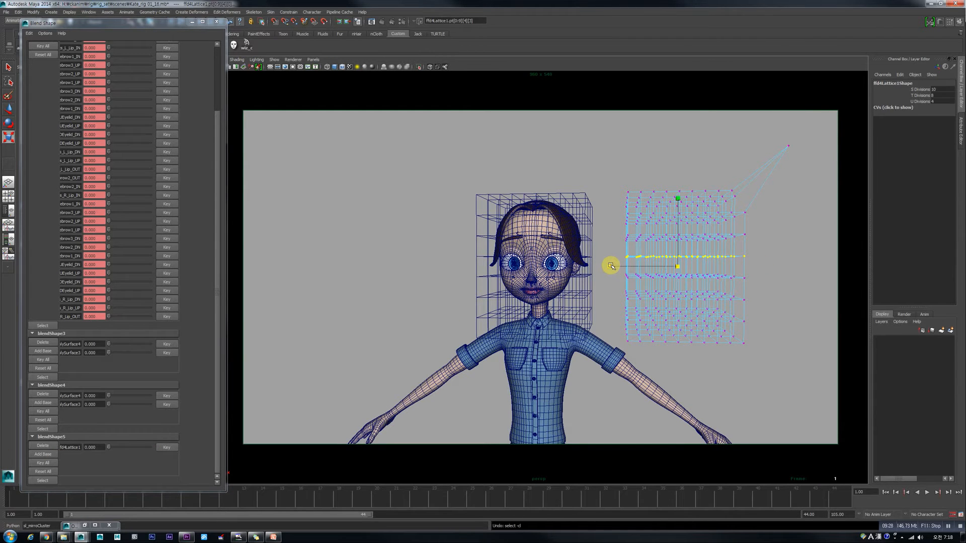
drag(620, 266, 621, 266)
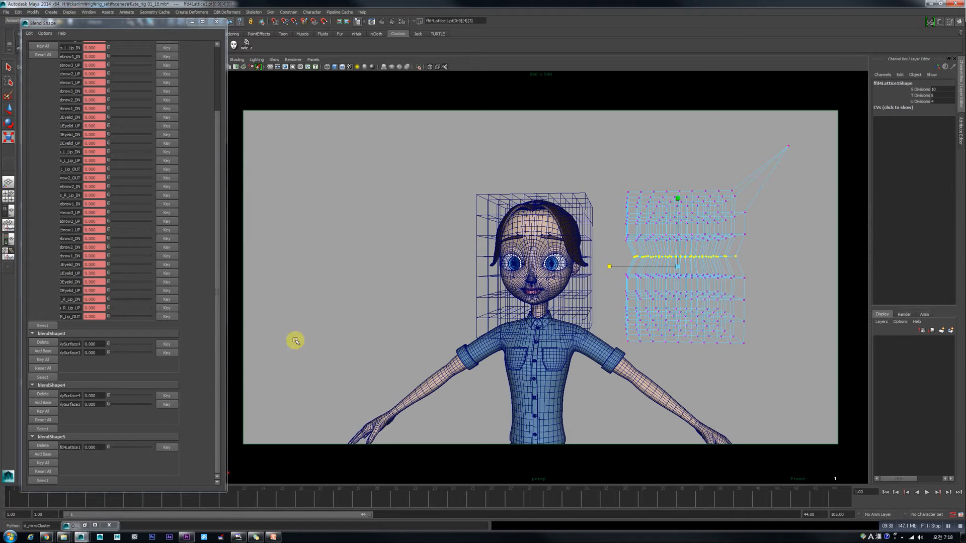
Set the ffd4Lattice1 weight to 1, then undo the weight change and the duplicate lattice's point edits
drag(113, 449, 236, 461)
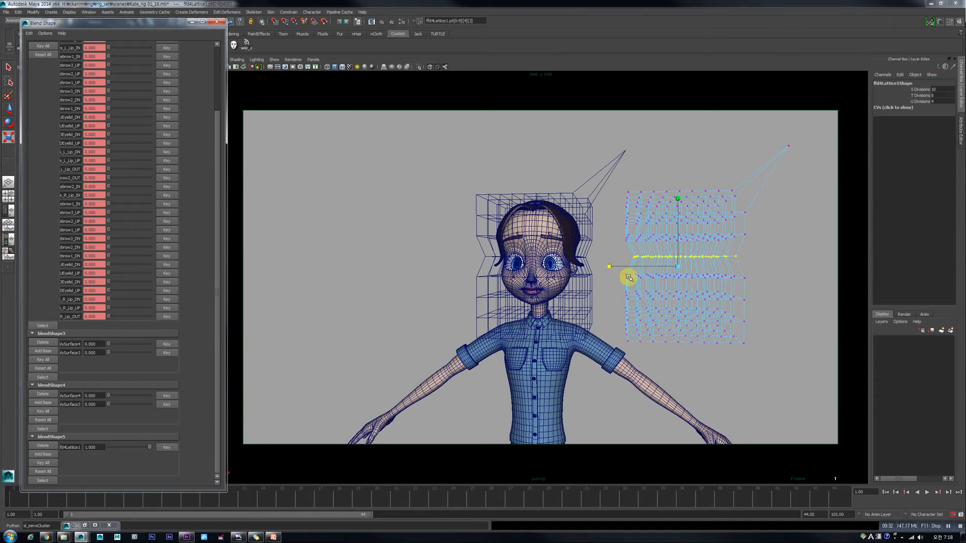
key(ctrl+z)
key(ctrl+z)
key(ctrl+z)
Scale the middle row of the duplicate lattice's points inward and set the ffd4Lattice1 weight to 1
drag(623, 251, 755, 265)
drag(676, 267, 673, 270)
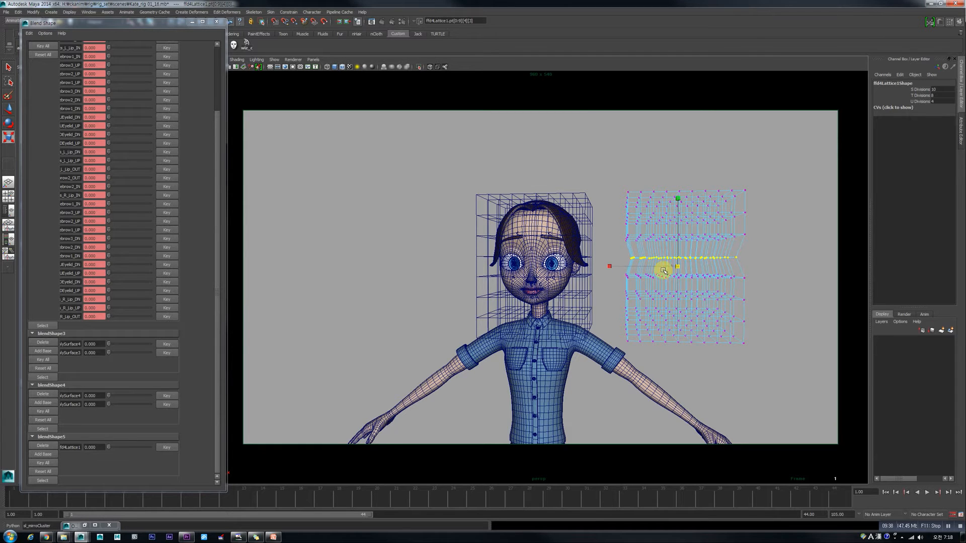
drag(108, 448, 150, 448)
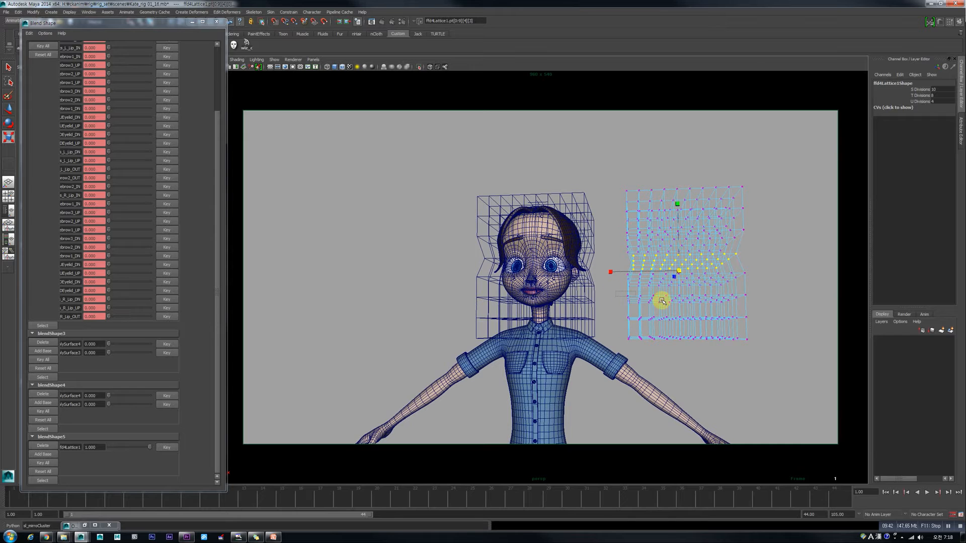
Scale the two rows of points just below the duplicate lattice's narrowed middle row inward sideways
drag(754, 308, 753, 307)
drag(613, 274, 644, 275)
scroll(639, 276, up, 1)
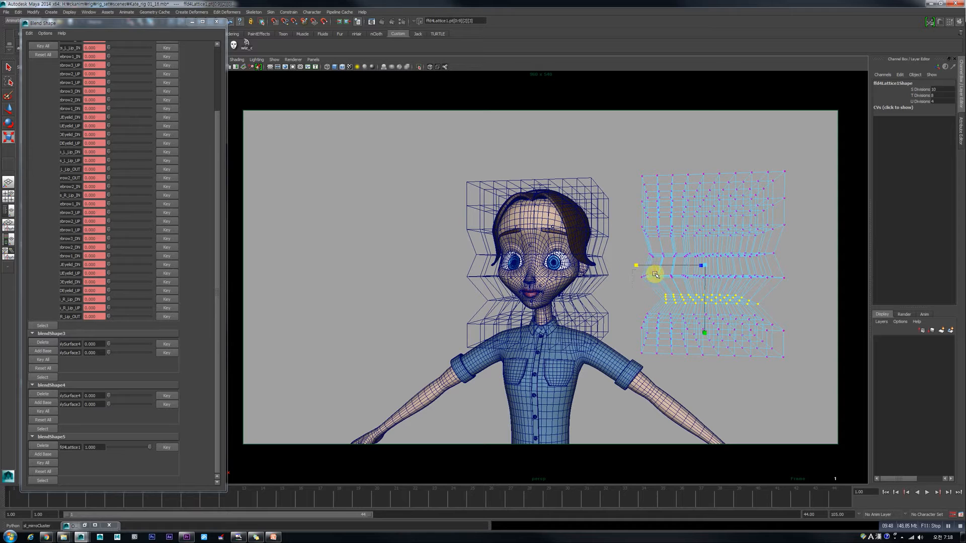
drag(799, 290, 797, 289)
drag(643, 269, 656, 269)
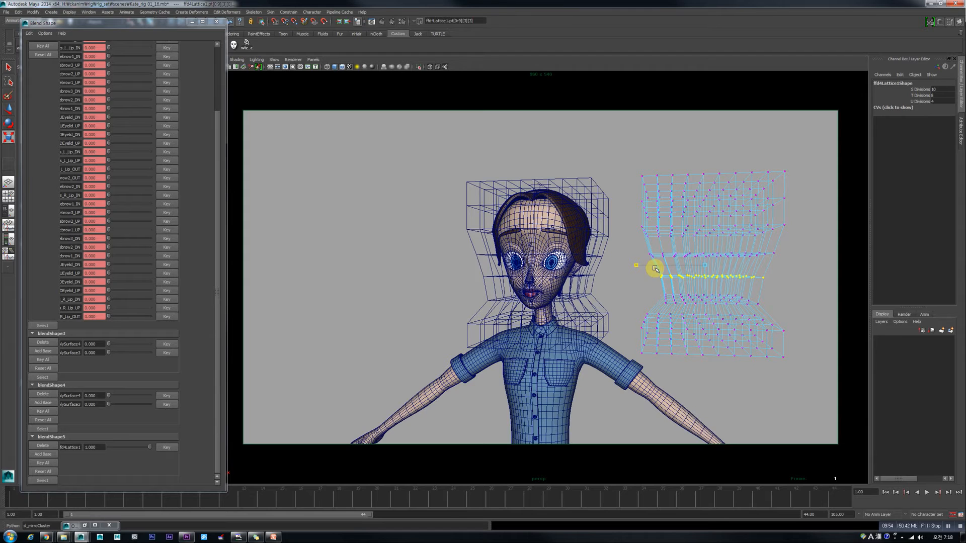
mouse_move(639, 161)
alt+mouse_down()
mouse_move(640, 179)
mouse_move(648, 174)
alt+mouse_up()
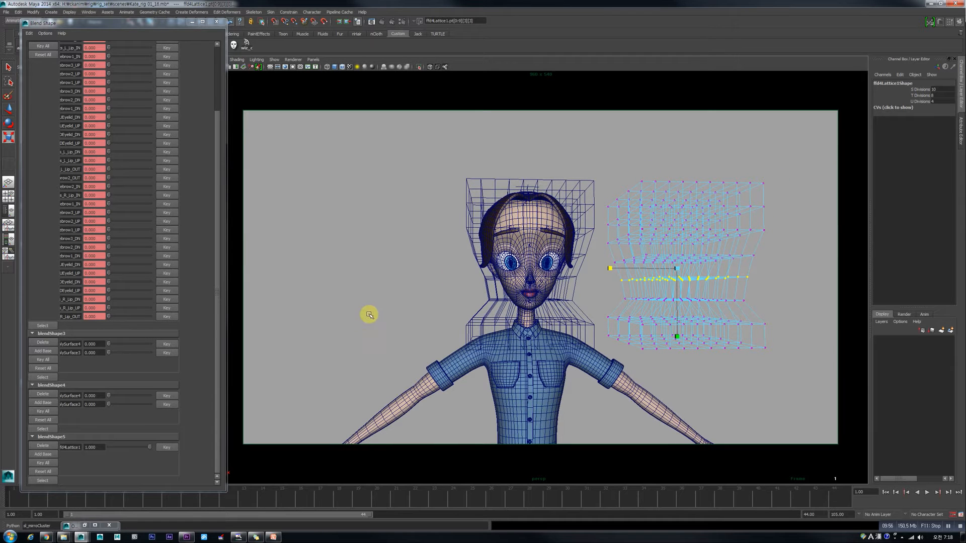
Set the ffd4Lattice1 blend shape weight to 0 and hide the duplicate lattice in object mode
drag(149, 447, 1, 487)
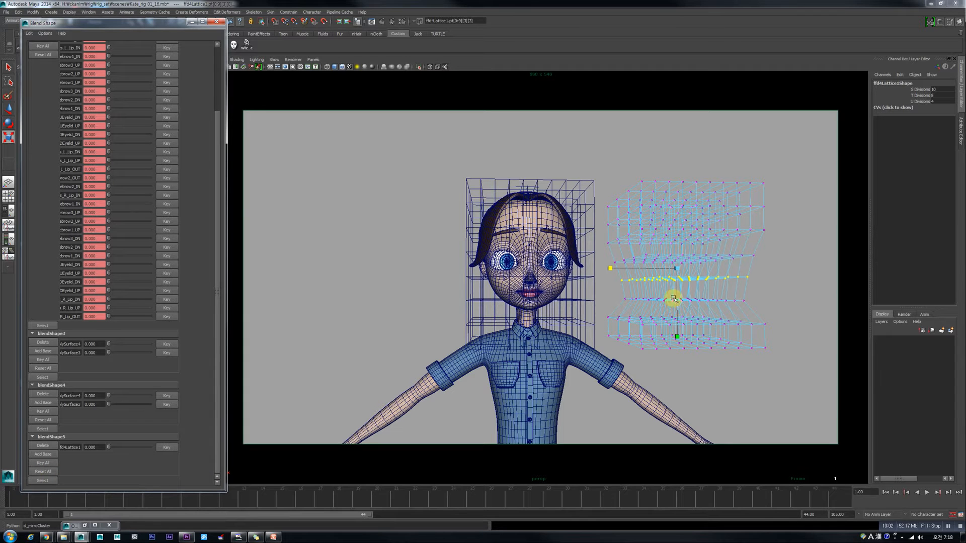
right_drag(687, 246, 745, 239)
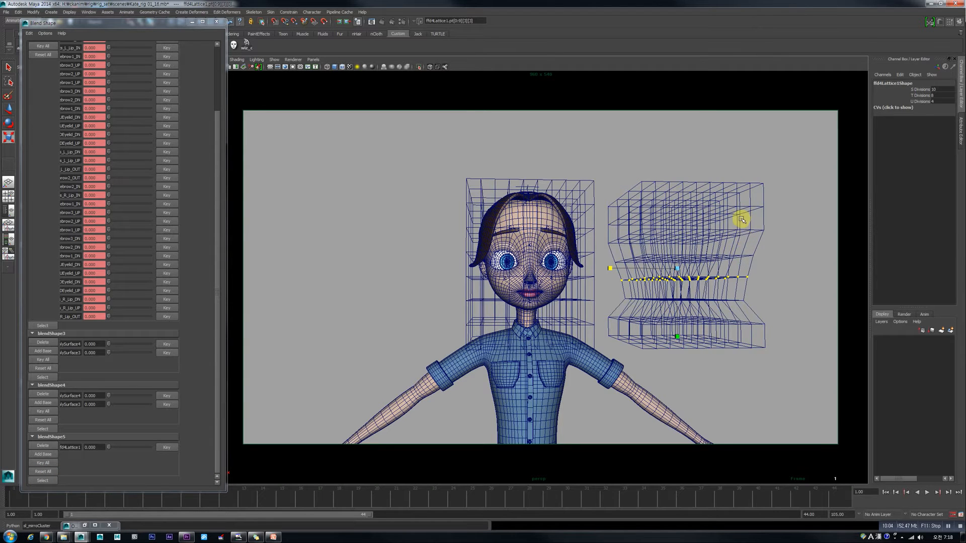
click(733, 237)
key(ctrl+h)
alt+drag(733, 237, 612, 240)
scroll(611, 241, up, 3)
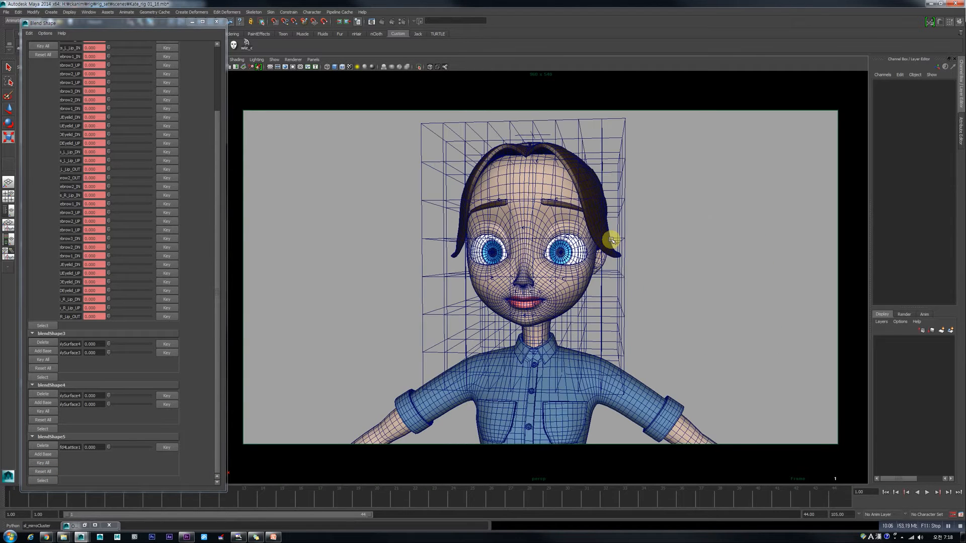
Minimize the Blend Shape window and switch the viewport to the persp1 camera
click(192, 22)
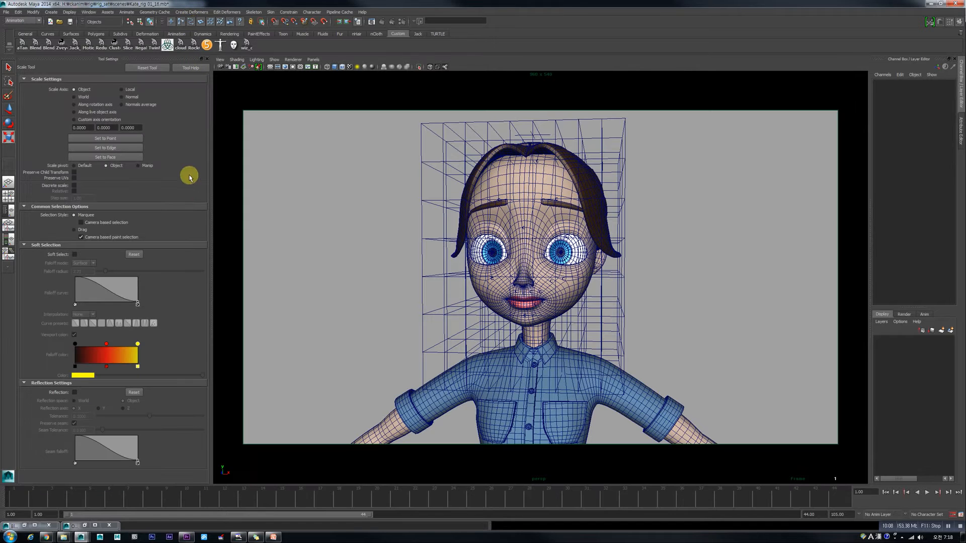
click(313, 60)
mouse_move(333, 66)
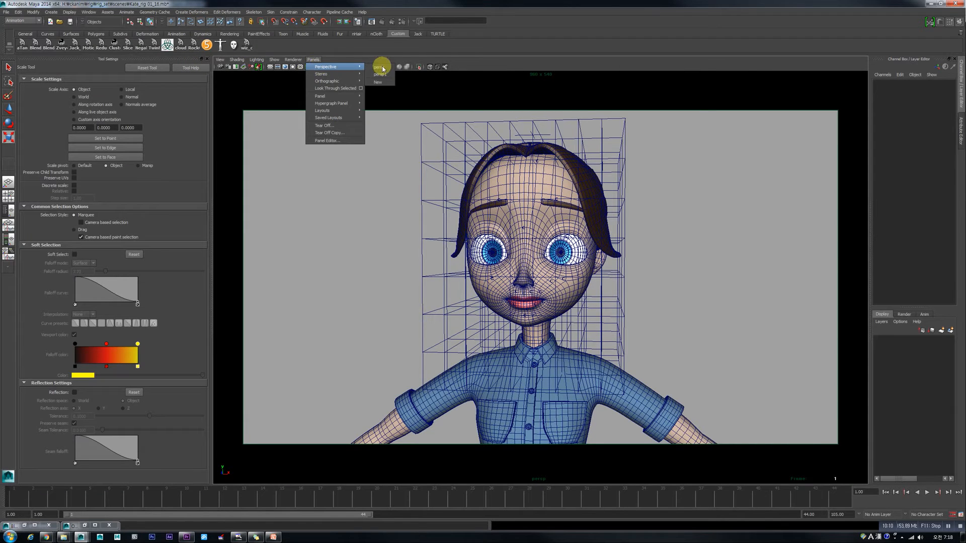
click(384, 76)
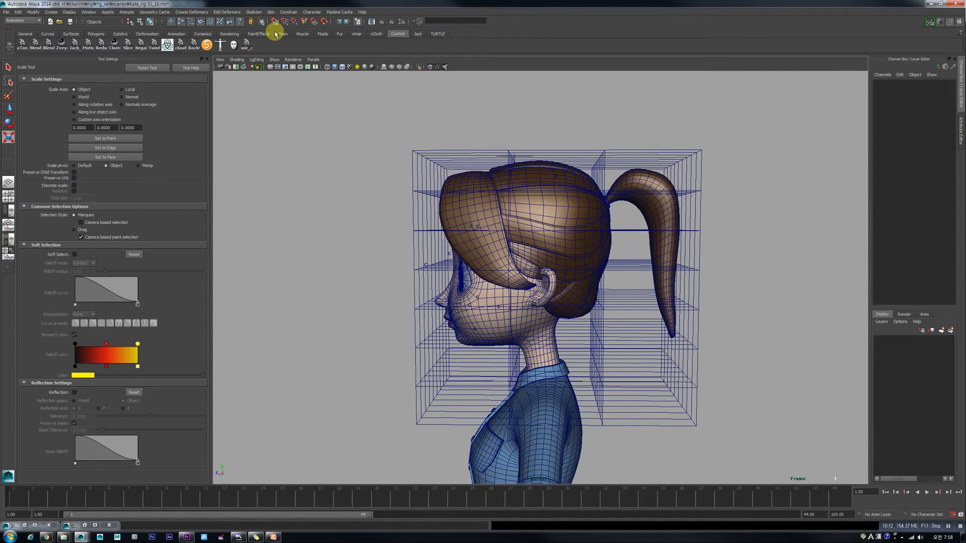
click(274, 59)
mouse_move(297, 69)
click(353, 70)
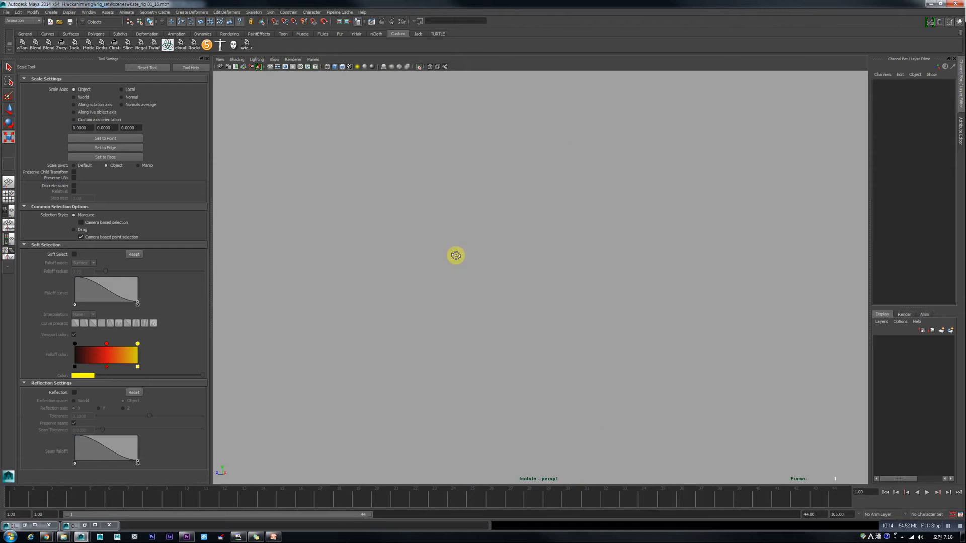
click(272, 59)
click(353, 70)
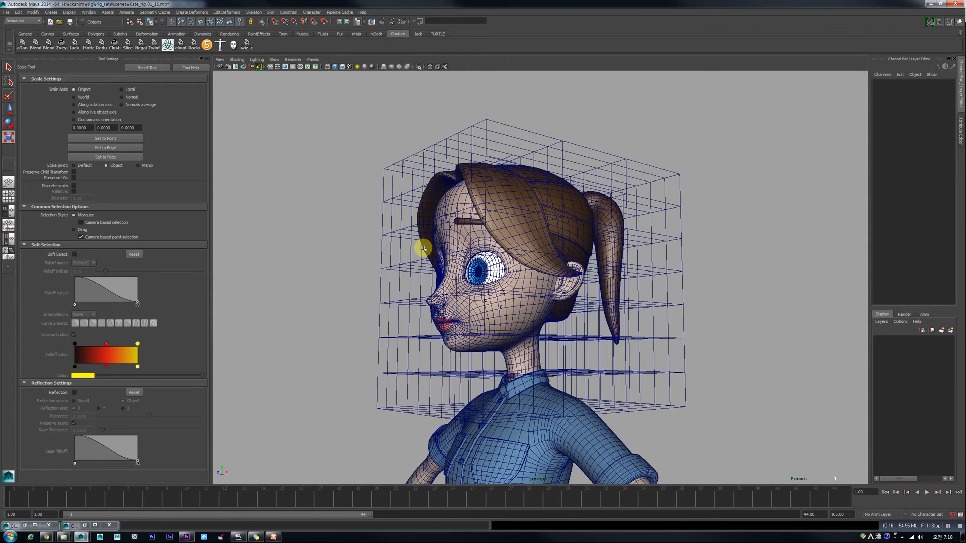
Show NURBS curves in the viewport so the rig controls can be selected around the head
alt+drag(461, 251, 466, 251)
click(275, 59)
click(288, 95)
Move the upper points on the character's left side of the head lattice outward, away from the hair
click(548, 133)
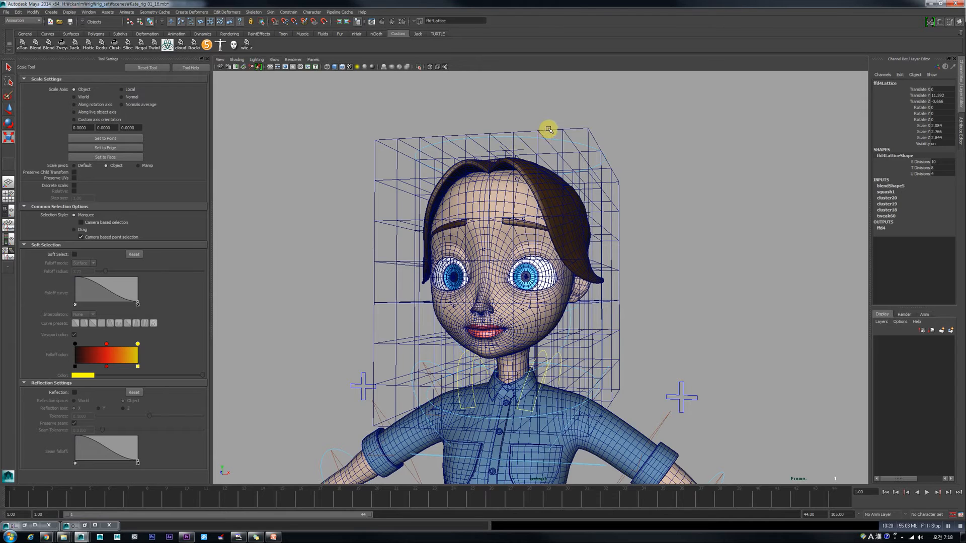
right_drag(549, 129, 548, 122)
drag(548, 123, 642, 265)
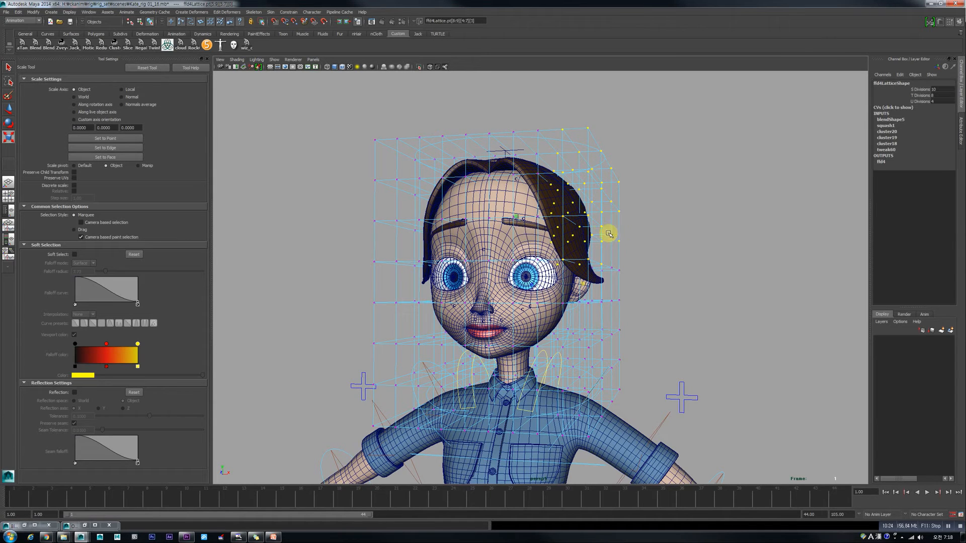
key(w)
drag(587, 215, 669, 214)
Rotate the head control with the stretched lattice in place, and select the head lattice in object mode
mouse_move(557, 136)
alt+mouse_down()
mouse_move(536, 131)
mouse_move(567, 139)
alt+mouse_up()
click(558, 137)
key(e)
click(574, 304)
drag(572, 304, 563, 264)
click(686, 283)
click(669, 193)
scroll(559, 227, down, 1)
alt+drag(552, 228, 538, 229)
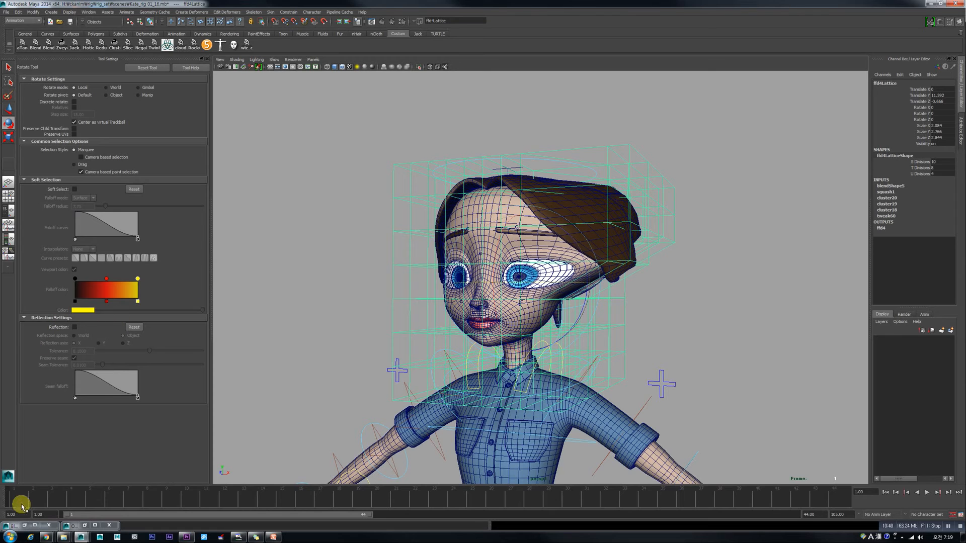
Select ffd4LatticeGroup in the Outliner, frame the head, and show joints in the viewport
click(83, 527)
scroll(186, 362, down, 3)
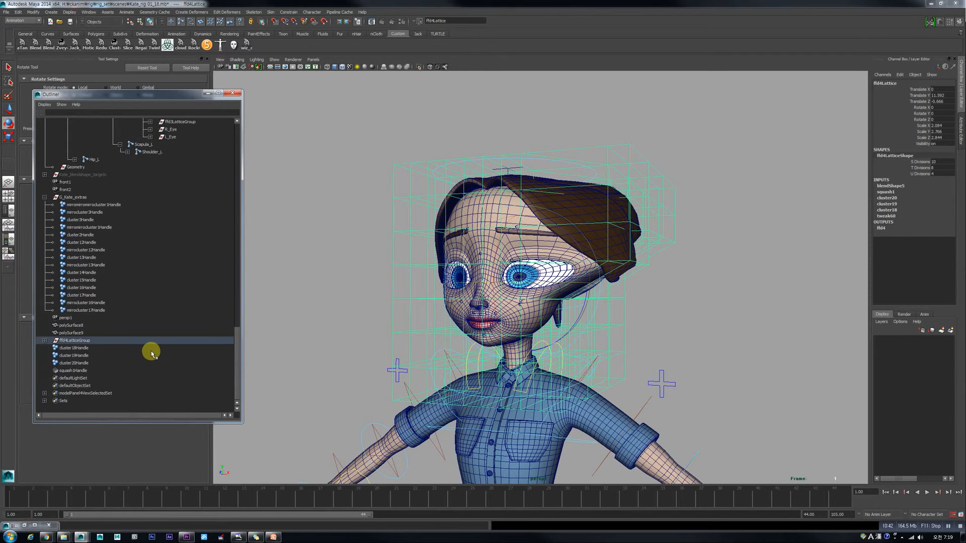
click(68, 341)
key(f)
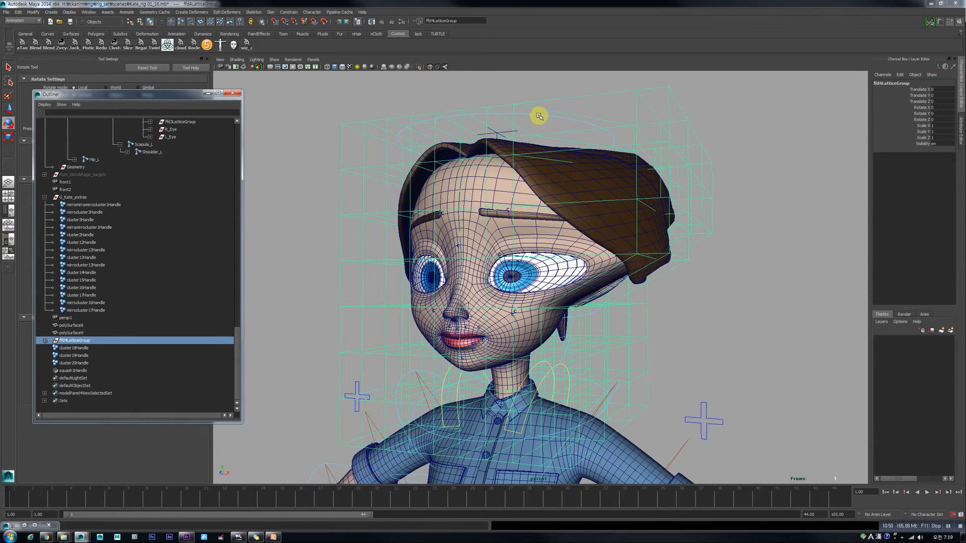
alt+drag(539, 116, 544, 119)
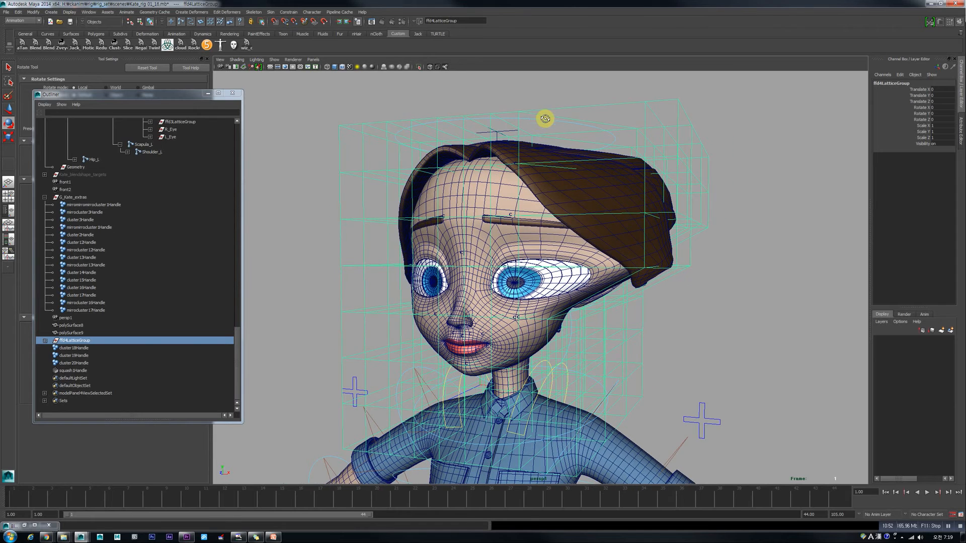
click(275, 60)
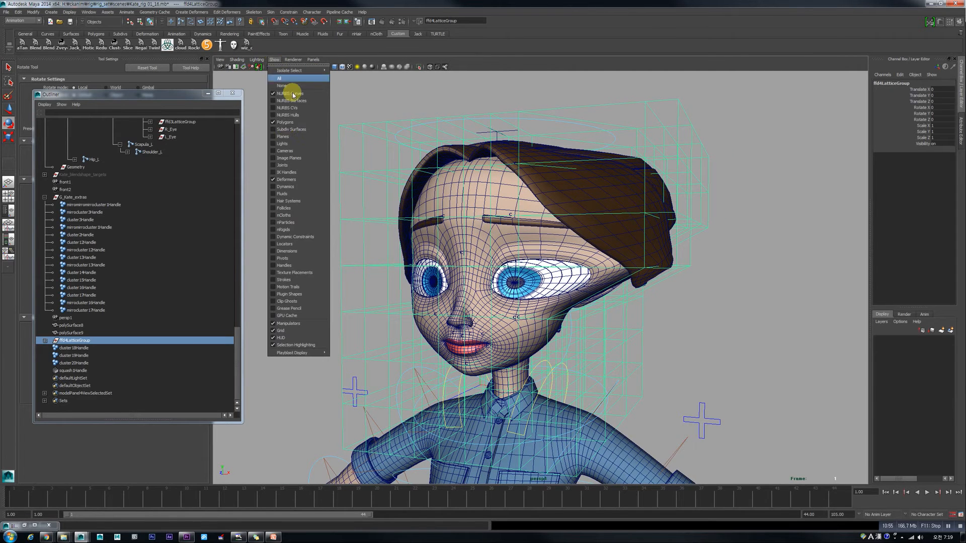
click(280, 156)
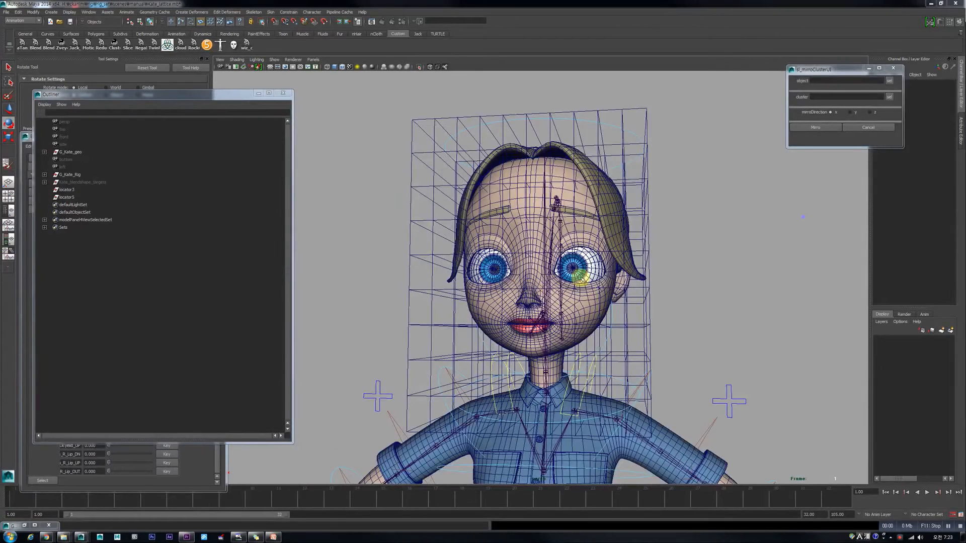
Rotate the FKHead_M control to about 20.8 degrees on Y to tilt the head together with its lattice
click(584, 117)
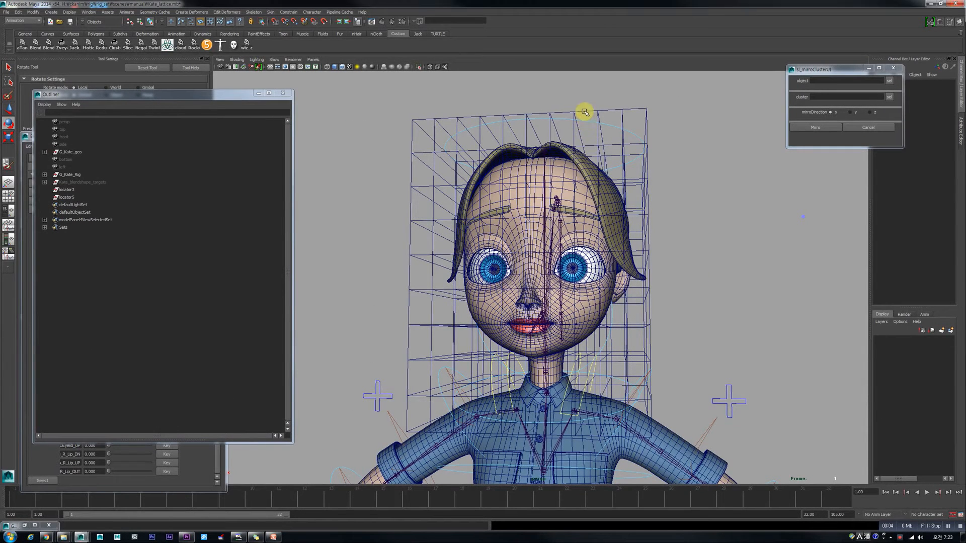
alt+drag(539, 229, 542, 225)
key(w)
click(555, 196)
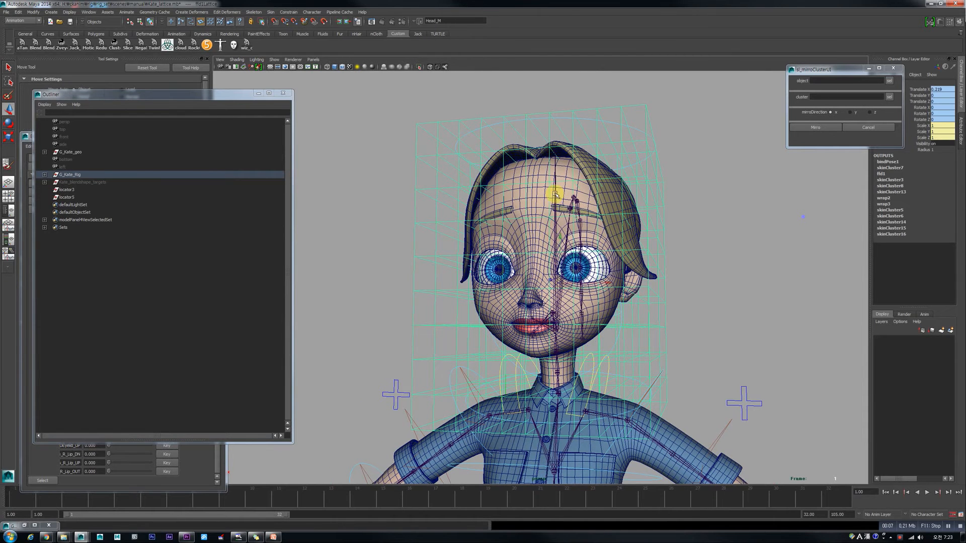
click(591, 122)
key(e)
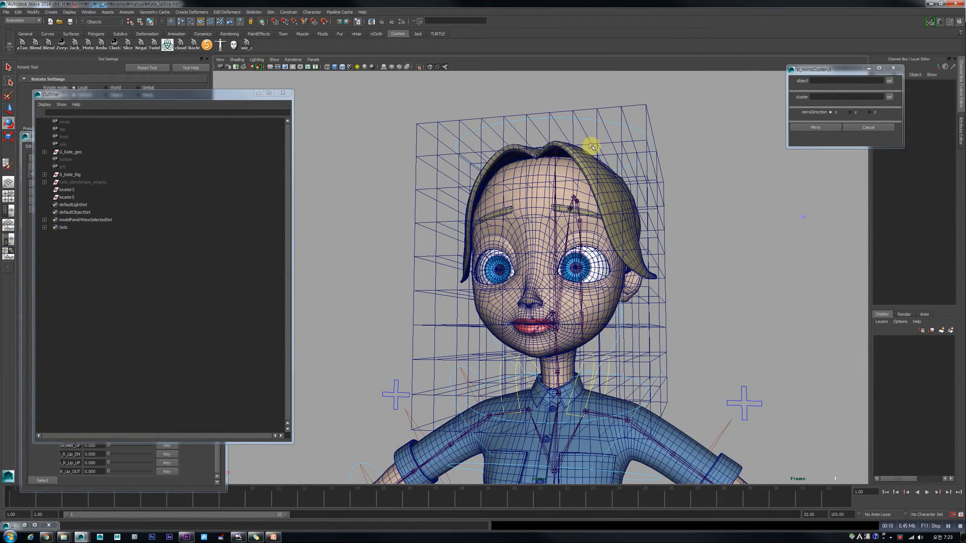
click(587, 120)
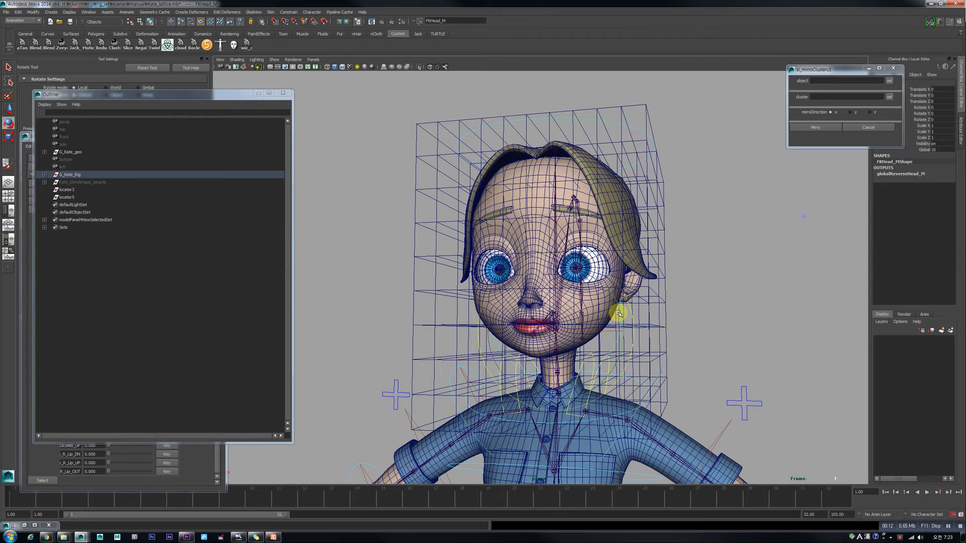
drag(619, 305, 622, 255)
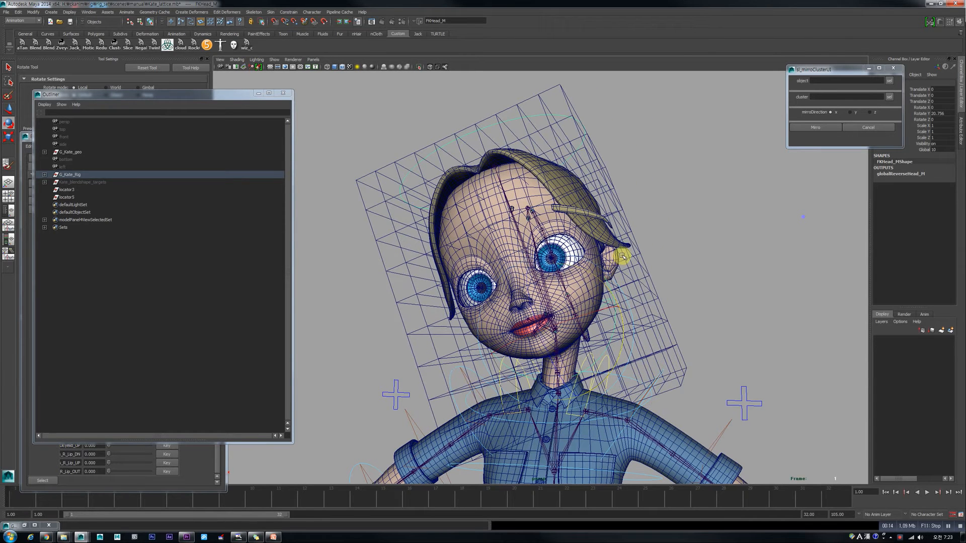
Pull the lattice points beside the hair on the tilted head's left side outward into a spike
click(626, 247)
click(626, 235)
right_drag(626, 230, 605, 194)
drag(542, 143, 711, 96)
key(w)
drag(637, 192, 692, 171)
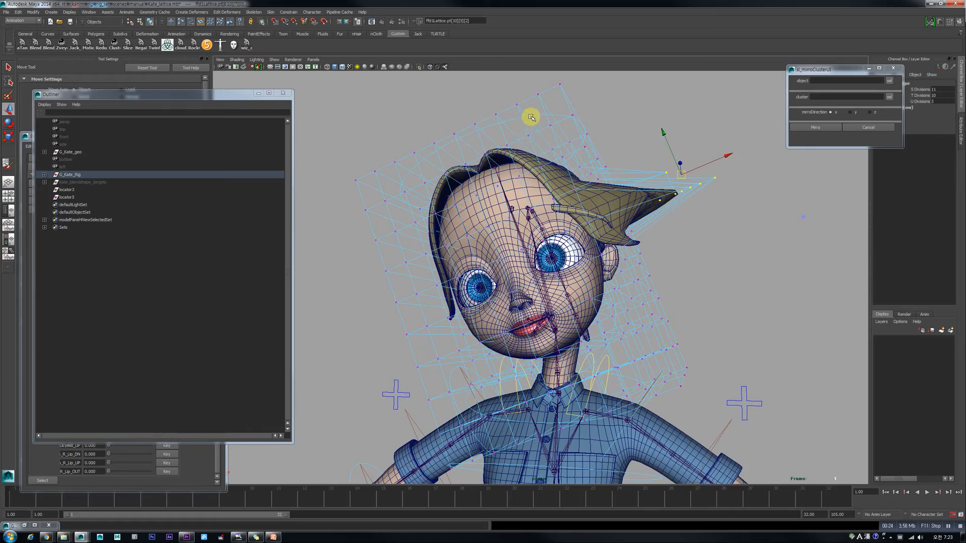
Rotate the head control further with the stretched lattice, and undo the last three actions
click(531, 118)
key(e)
click(589, 276)
drag(592, 272, 622, 189)
key(ctrl+z)
key(ctrl+z)
key(ctrl+z)
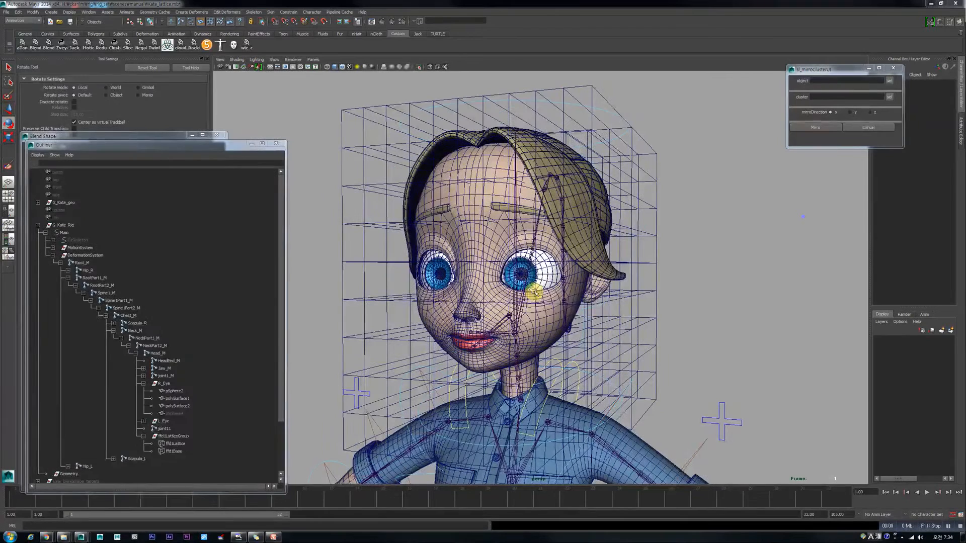
Inspect the head hierarchy by selecting the Head_M joint, the lattice group under it, and the FKHead_M control
click(158, 355)
key(f)
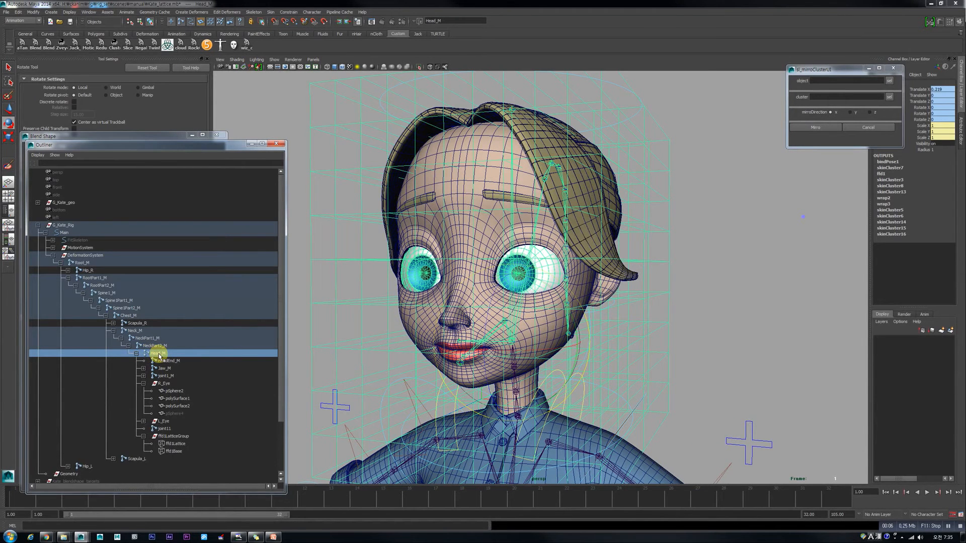
click(168, 436)
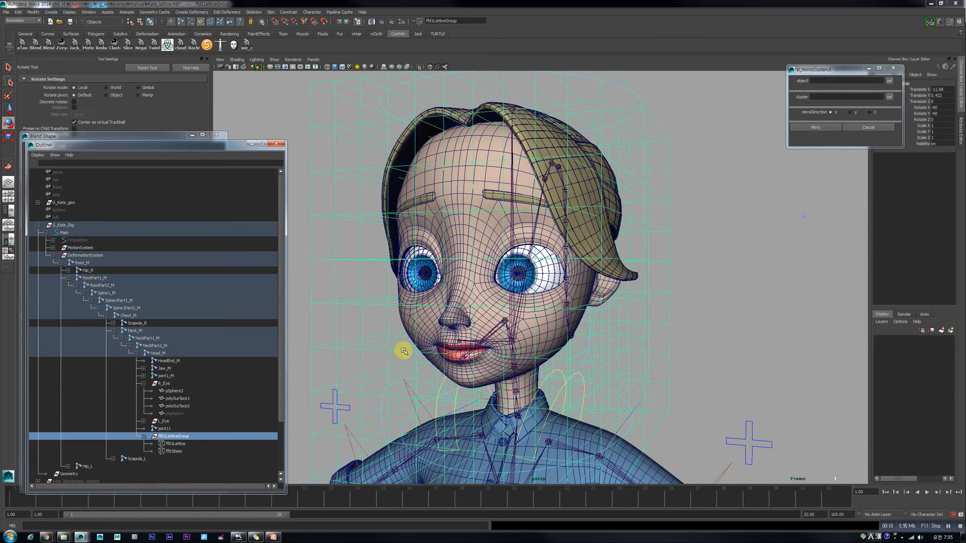
alt+drag(559, 330, 518, 314)
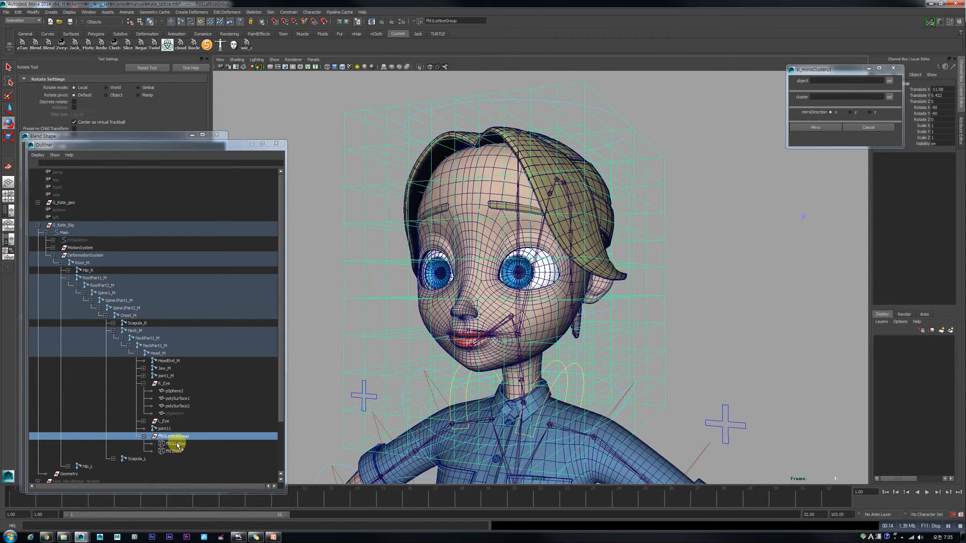
click(574, 105)
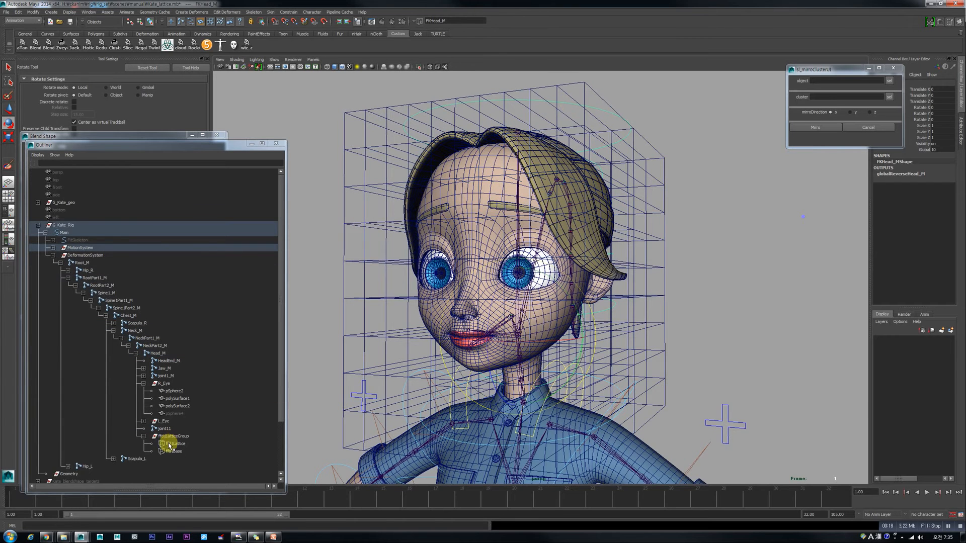
alt+right_drag(552, 339, 555, 342)
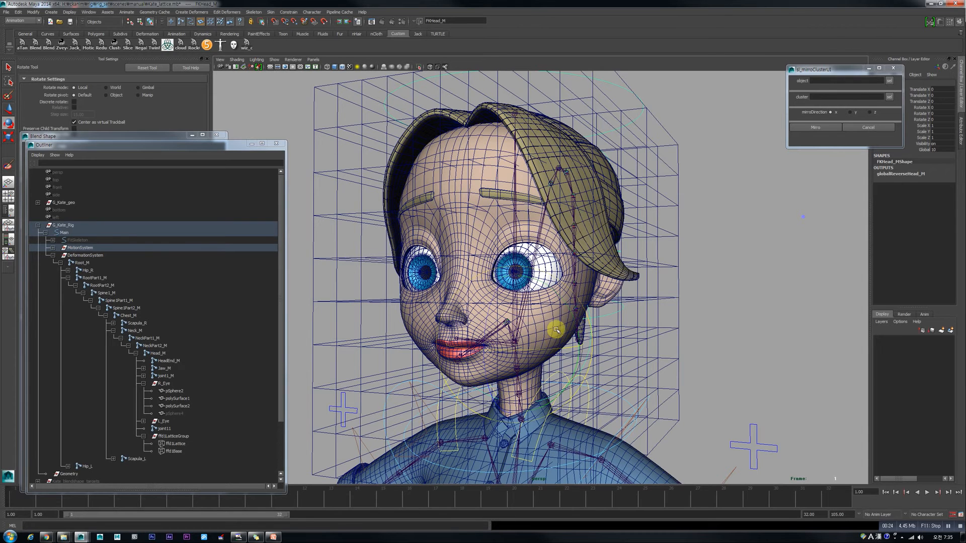
alt+drag(529, 323, 518, 326)
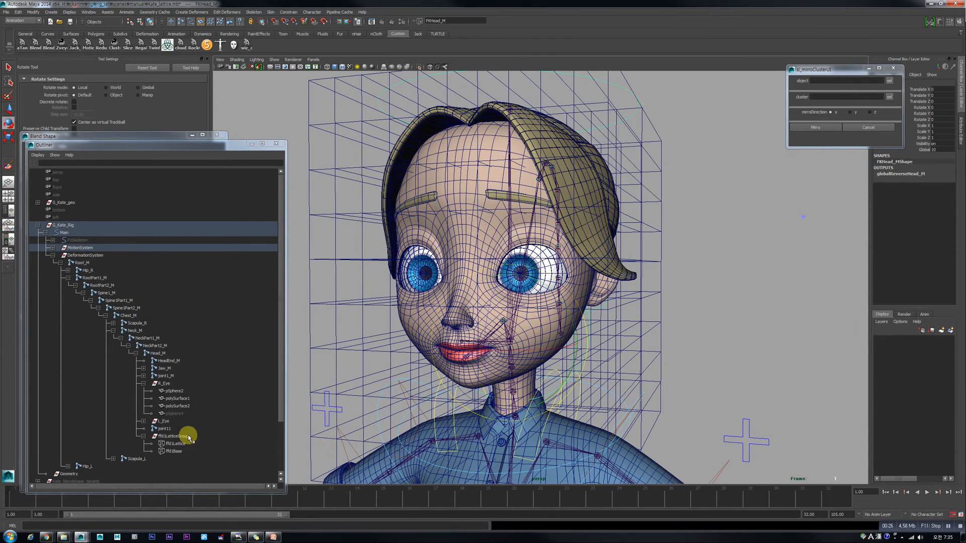
Hide the lattice inside the lattice group under the Head_M joint
click(176, 444)
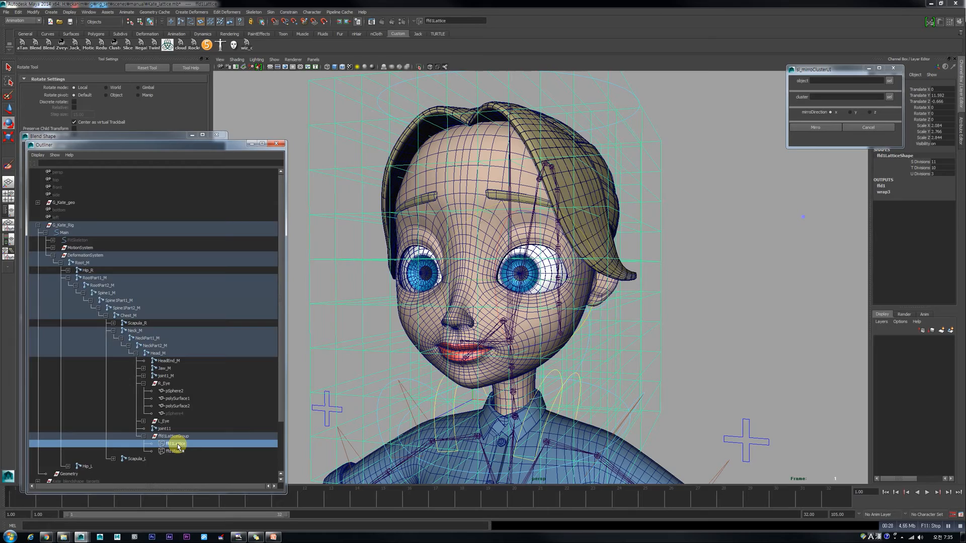
key(ctrl+h)
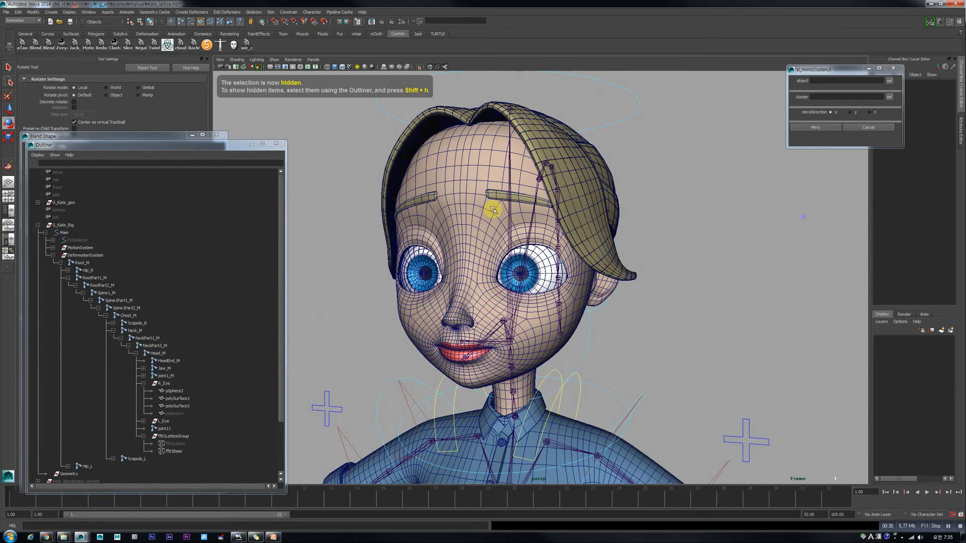
scroll(483, 212, up, 4)
alt+middle_drag(470, 233, 641, 264)
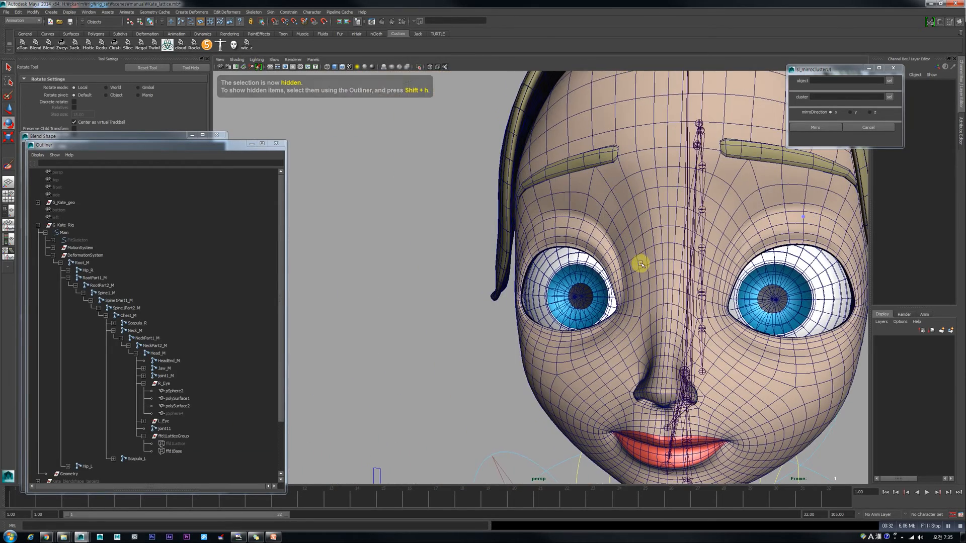
alt+right_drag(591, 270, 606, 284)
alt+drag(607, 284, 608, 281)
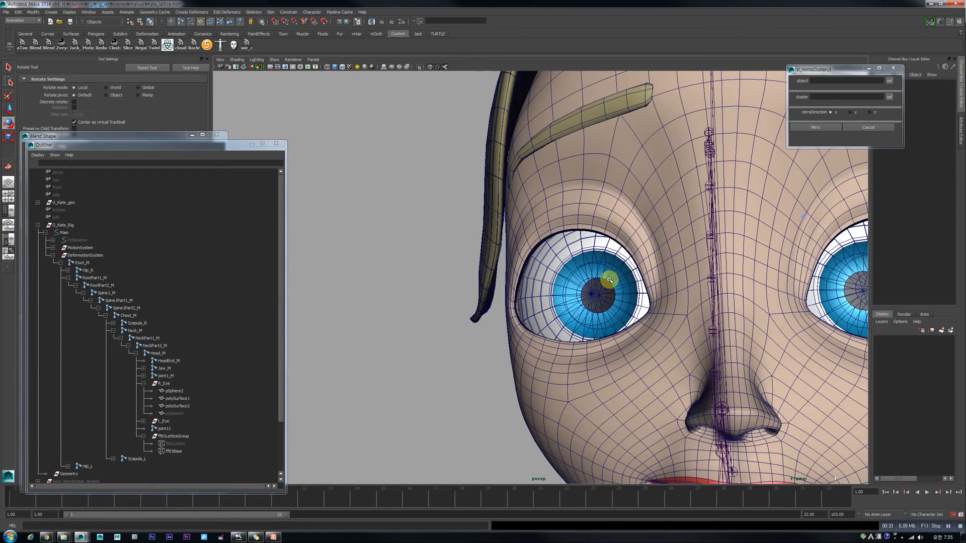
Minimize the Outliner, try the right UEyelid_DN weight at about 0.48, reset it to 0, and set UEyelid_UP to 1
click(252, 143)
alt+drag(552, 309, 464, 308)
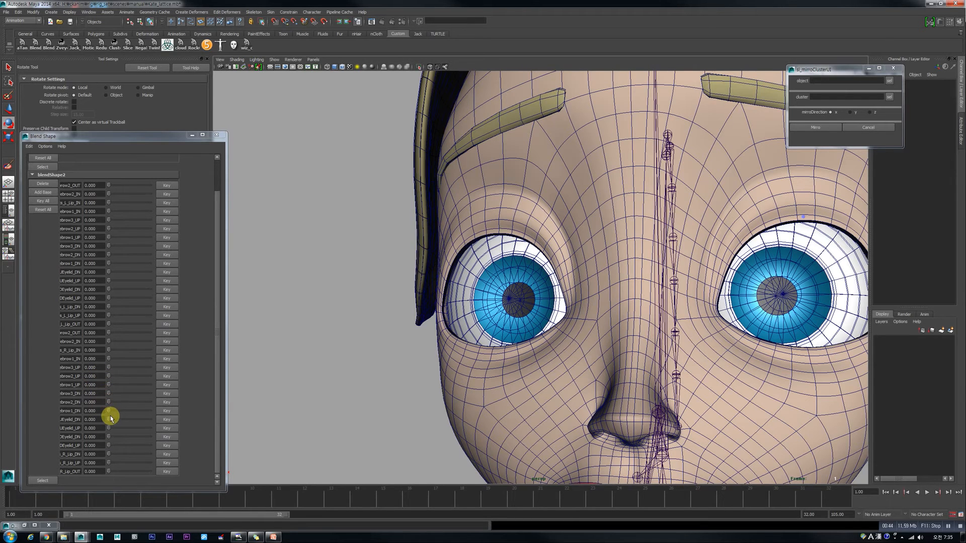
drag(109, 420, 128, 420)
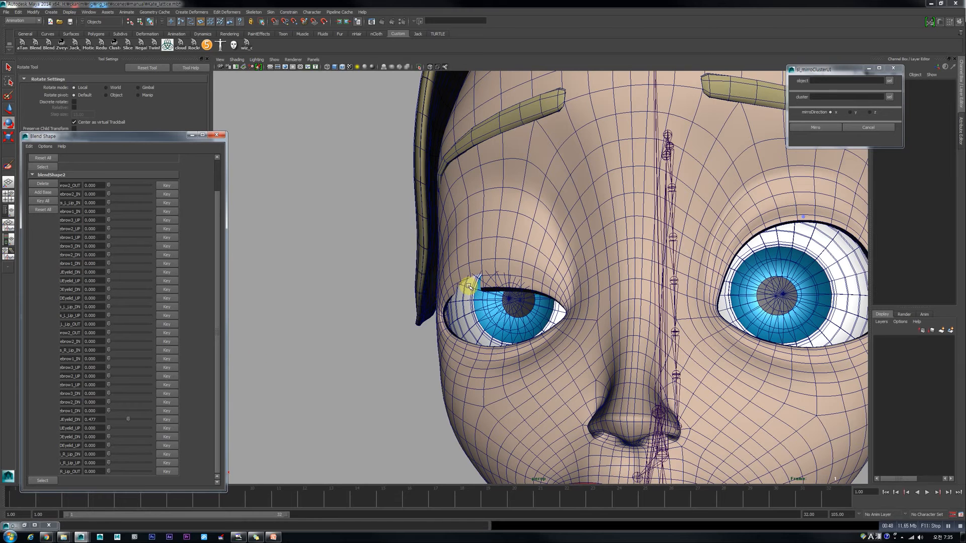
drag(125, 421, 231, 455)
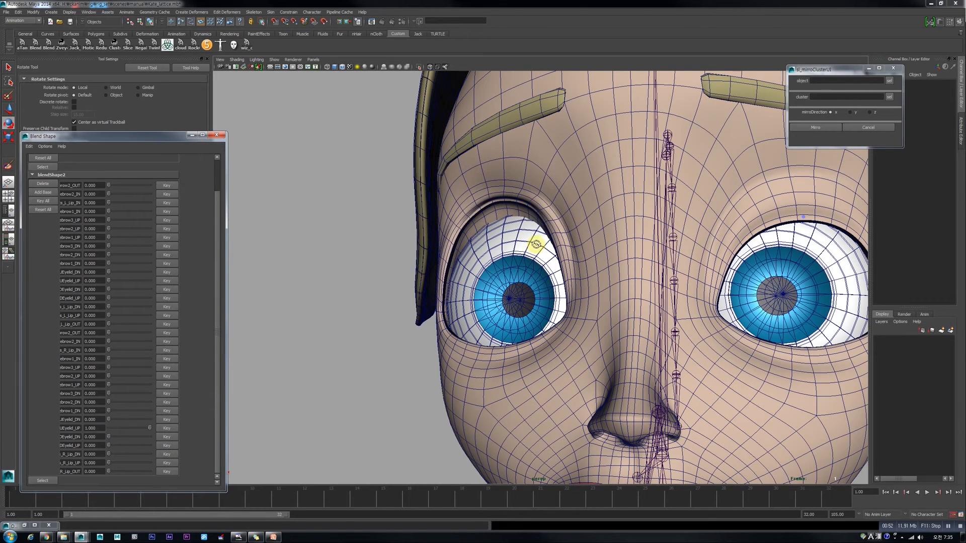
alt+drag(537, 244, 545, 215)
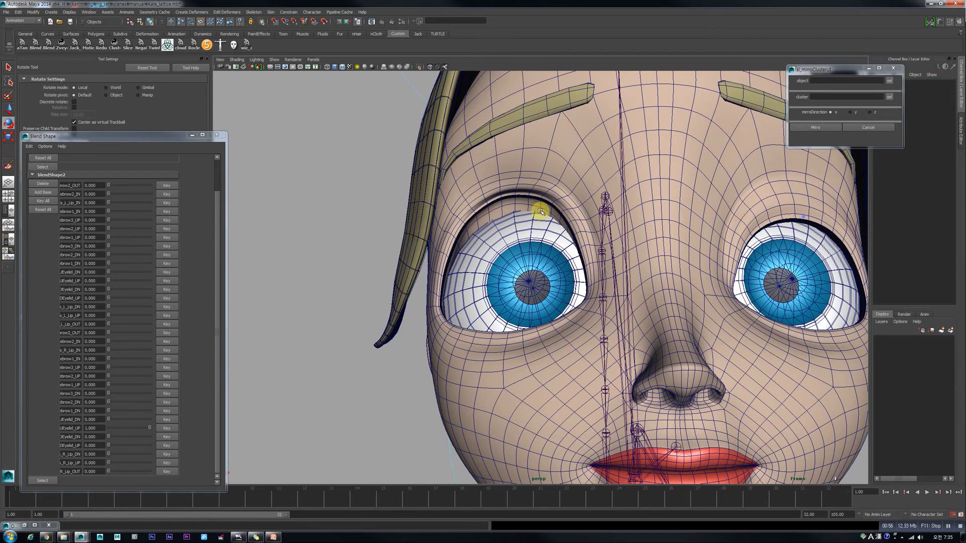
alt+drag(530, 227, 443, 269)
Set the right UEyelid_UP blend shape weight back to 0
drag(146, 427, 56, 433)
key(bracketleft)
key(bracketleft)
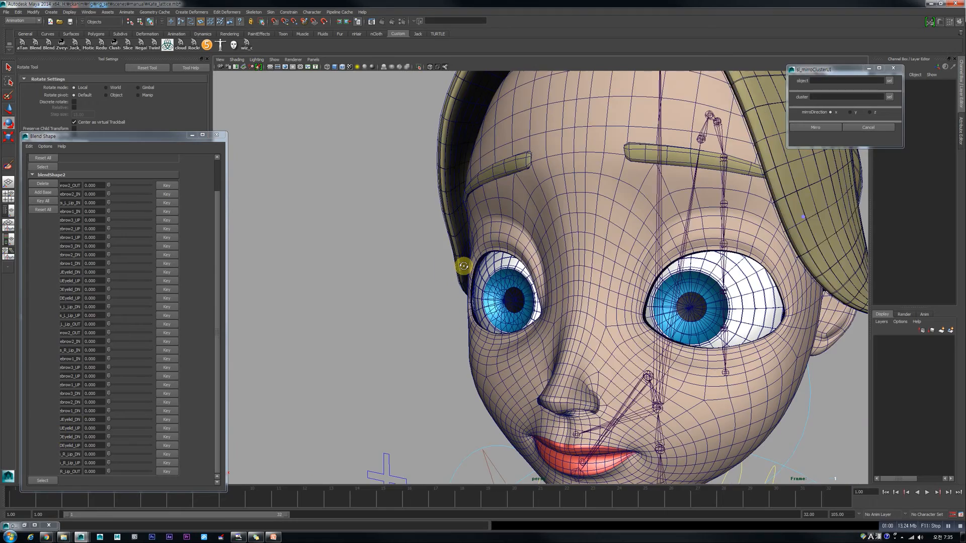
Restore the Outliner and select the right eye's pSphere2 mesh with the Move tool active
click(24, 526)
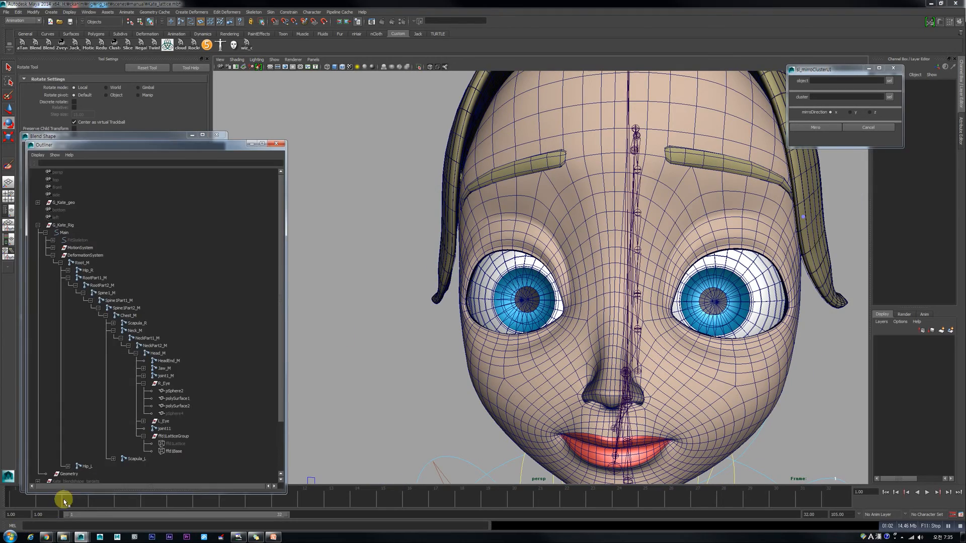
click(540, 298)
alt+drag(540, 298, 512, 304)
key(w)
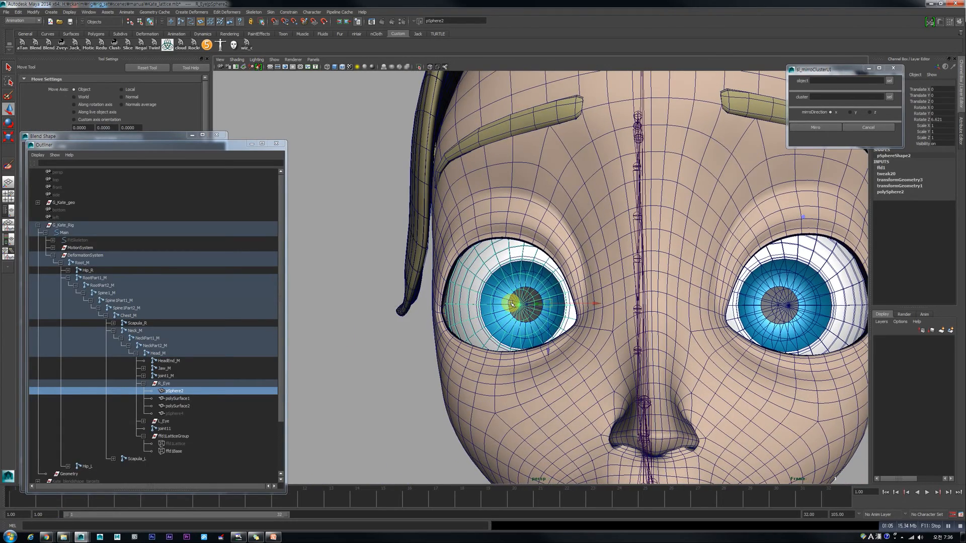
scroll(496, 304, up, 2)
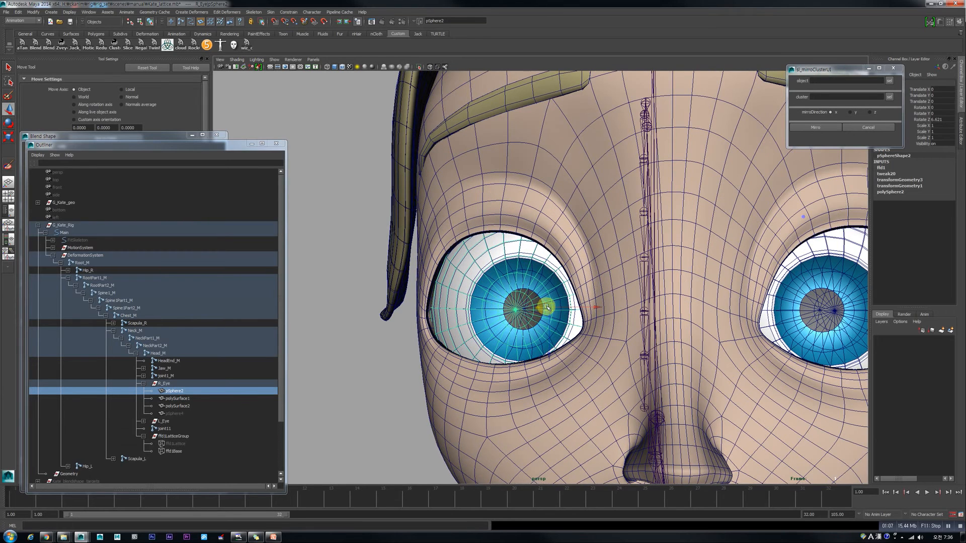
alt+drag(506, 312, 467, 295)
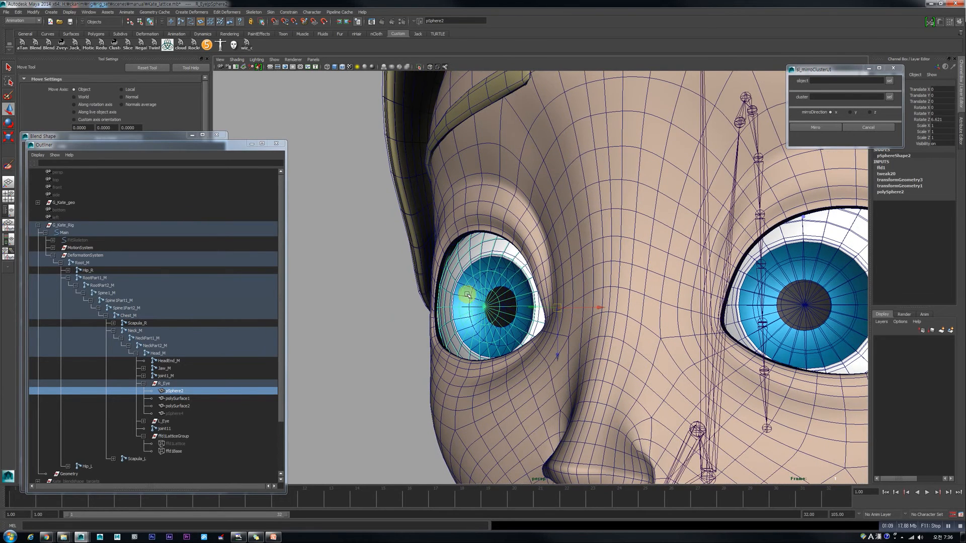
Inspect the polySurface1, polySurface2 and pSphere2 meshes inside the right eye group, ending with the R_Eye group selected
click(176, 398)
click(177, 406)
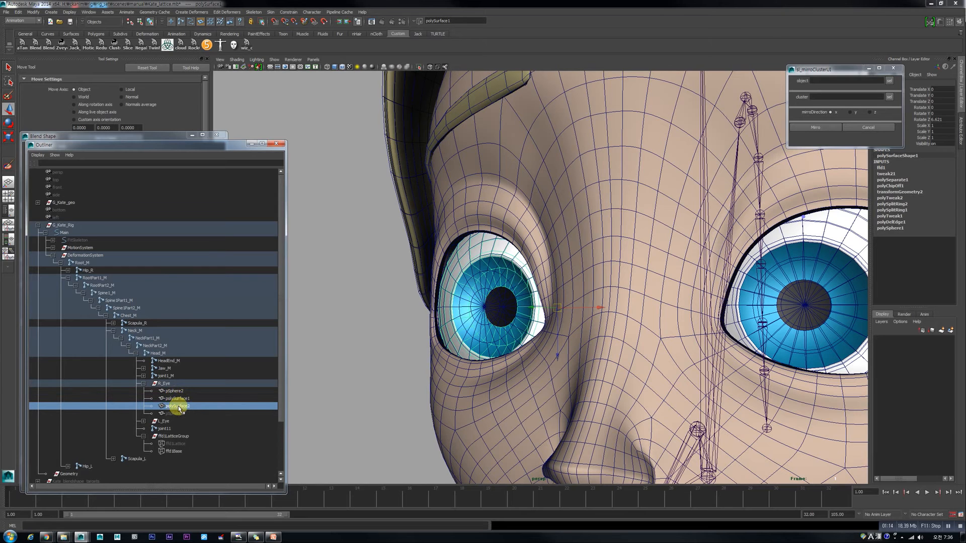
click(182, 399)
click(181, 393)
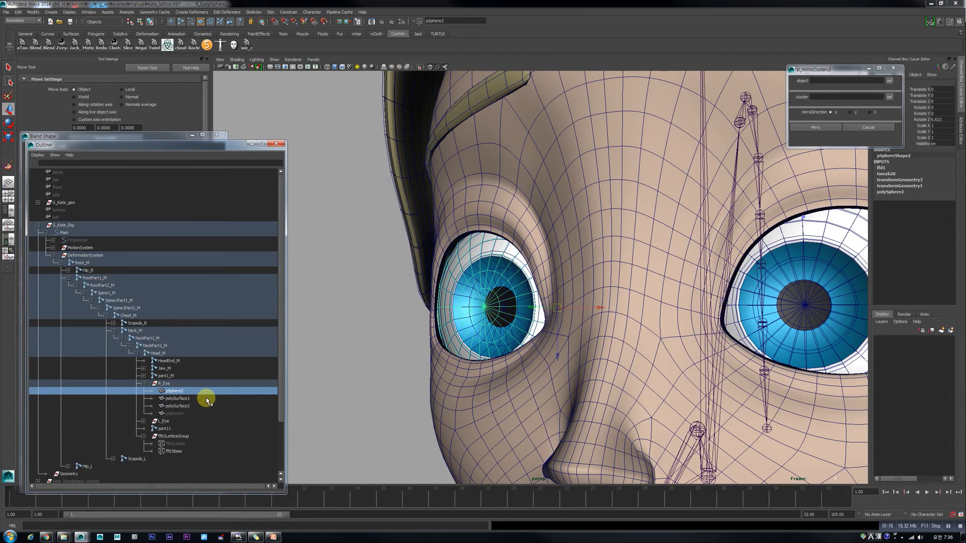
click(172, 385)
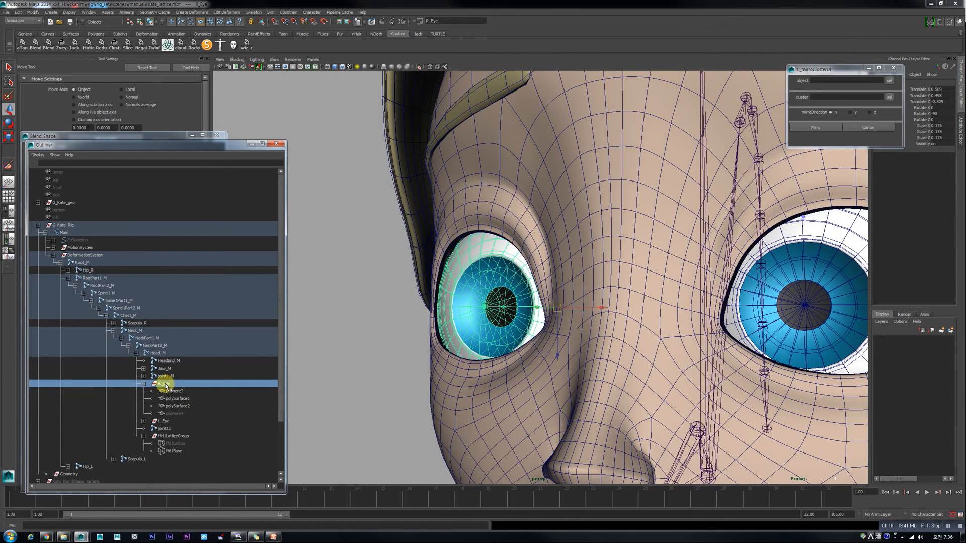
Create a lattice deformer on the R_Eye group
scroll(578, 267, down, 3)
alt+drag(461, 268, 456, 297)
scroll(458, 295, up, 3)
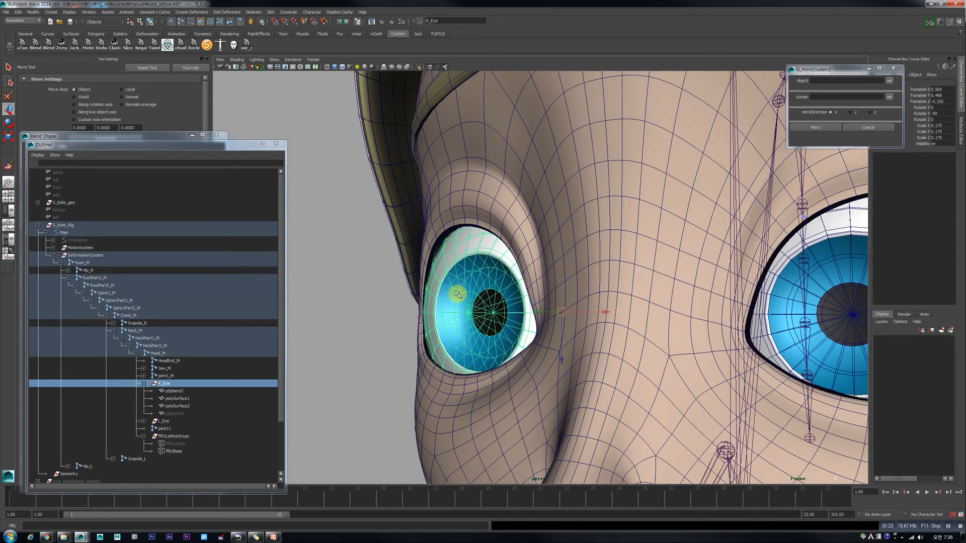
click(191, 383)
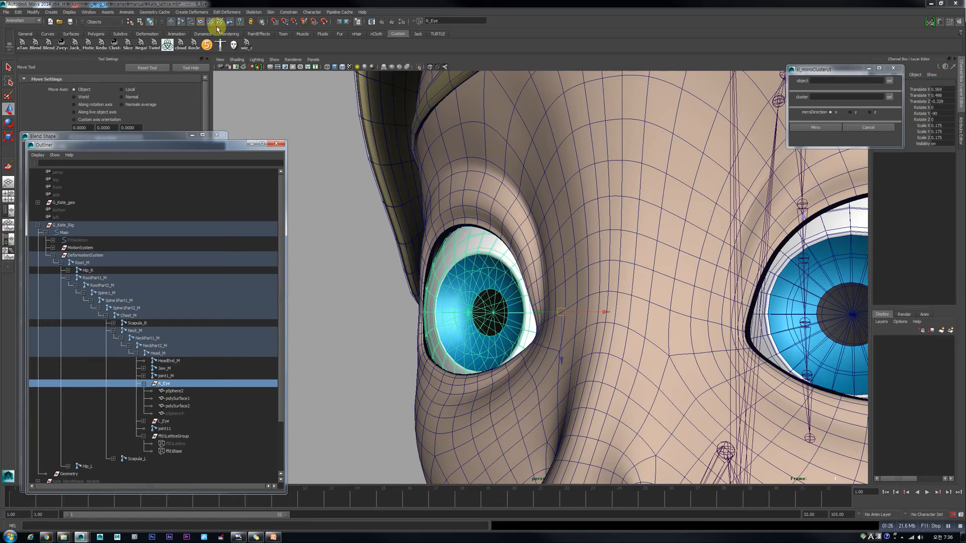
click(191, 12)
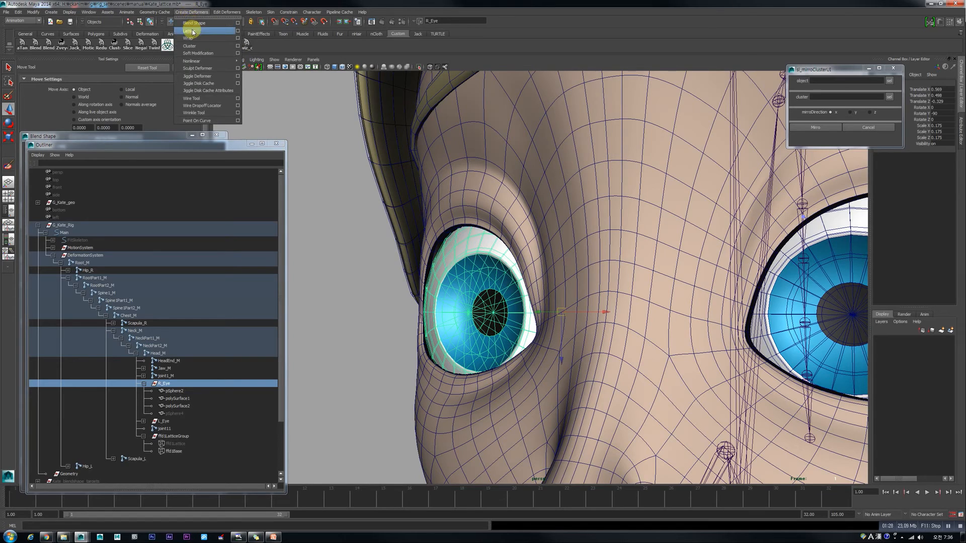
click(192, 32)
scroll(409, 331, down, 5)
alt+drag(446, 324, 408, 325)
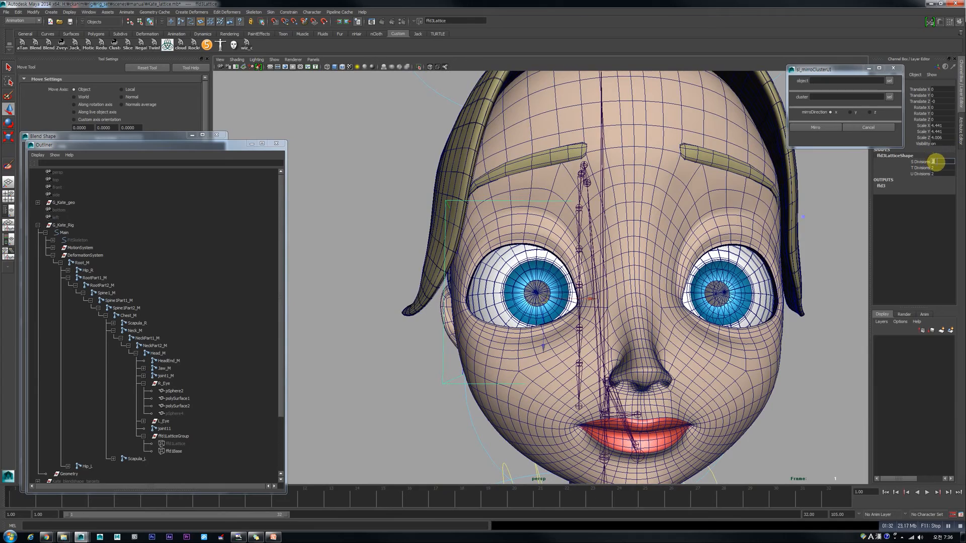
mouse_move(529, 230)
alt+mouse_down()
mouse_move(443, 233)
mouse_move(535, 230)
alt+mouse_up()
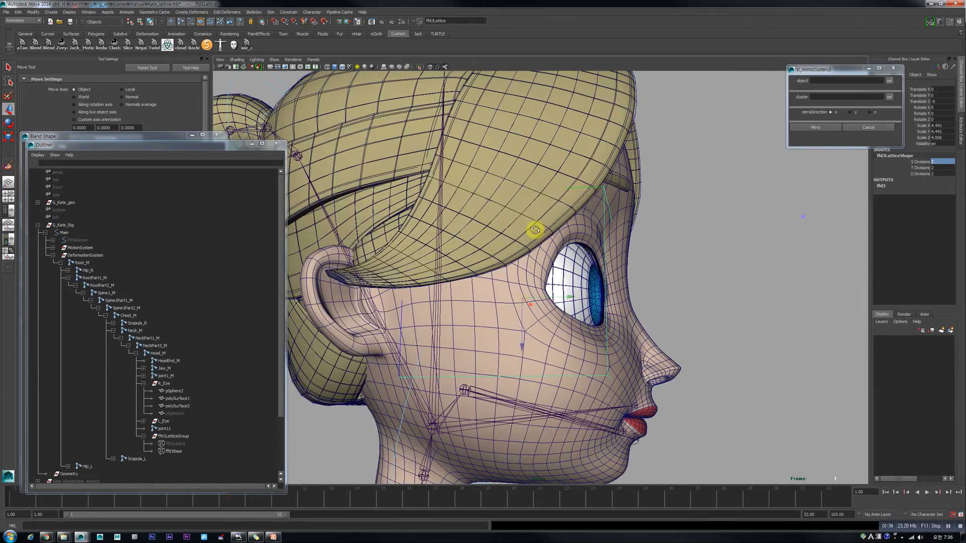
Switch the right eye's lattice to lattice-point selection and hide the joints in a wireframe side view
right_drag(606, 200, 595, 190)
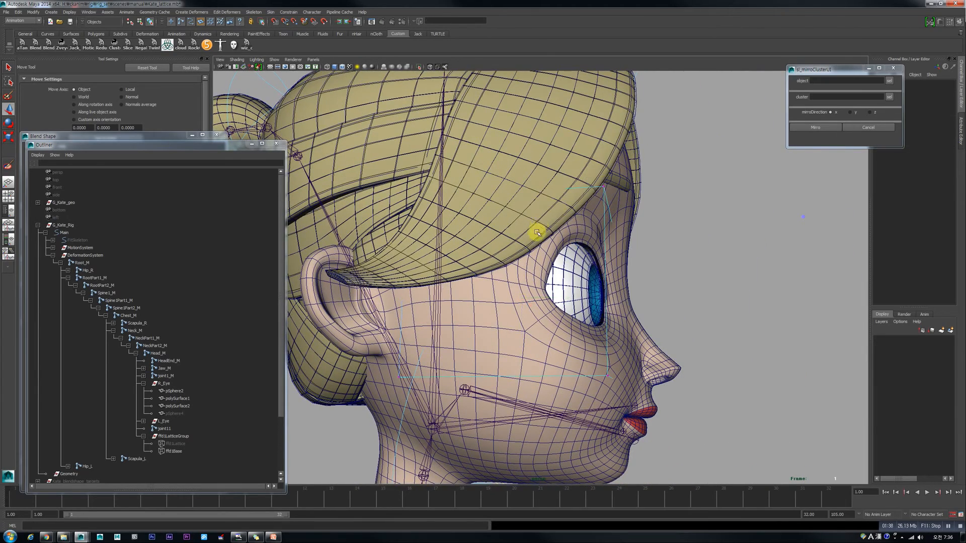
key(4)
click(463, 292)
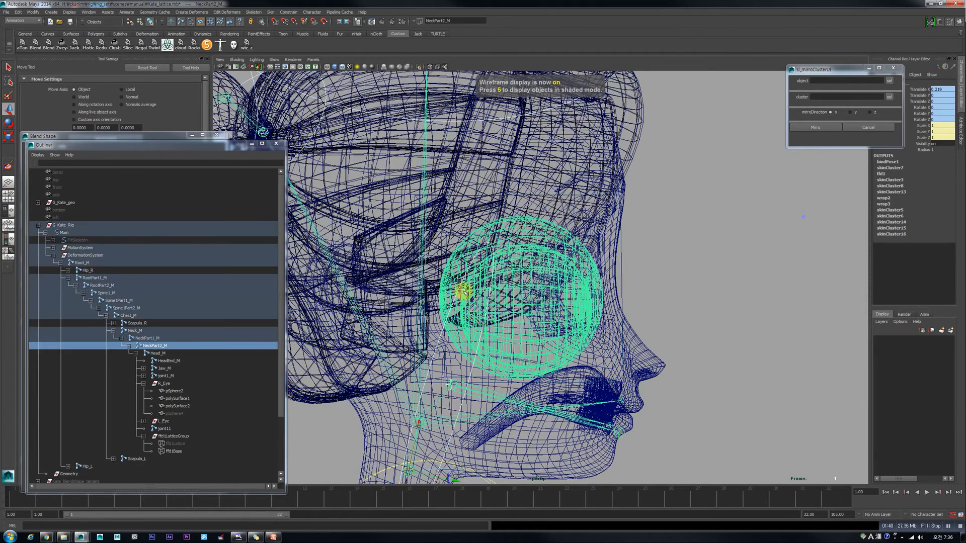
key(ctrl+z)
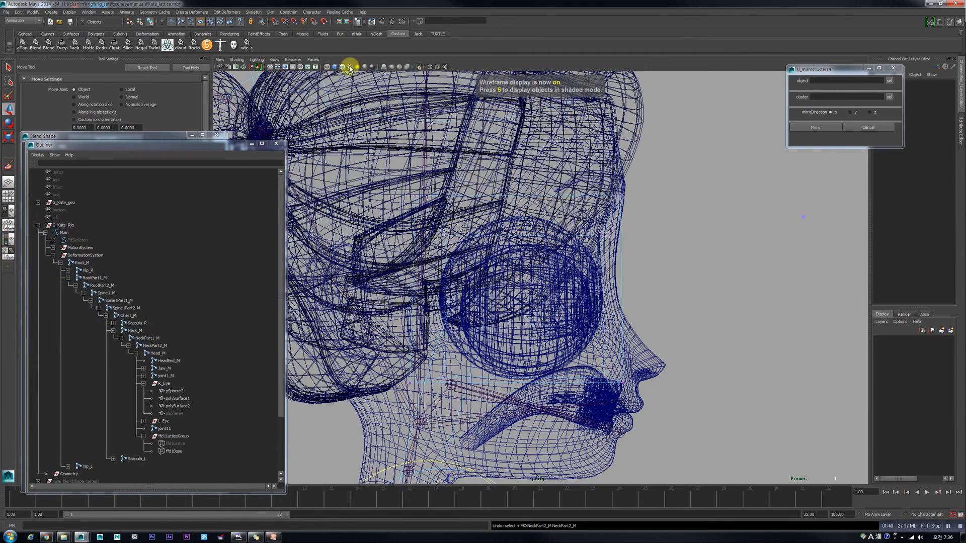
click(275, 59)
click(282, 165)
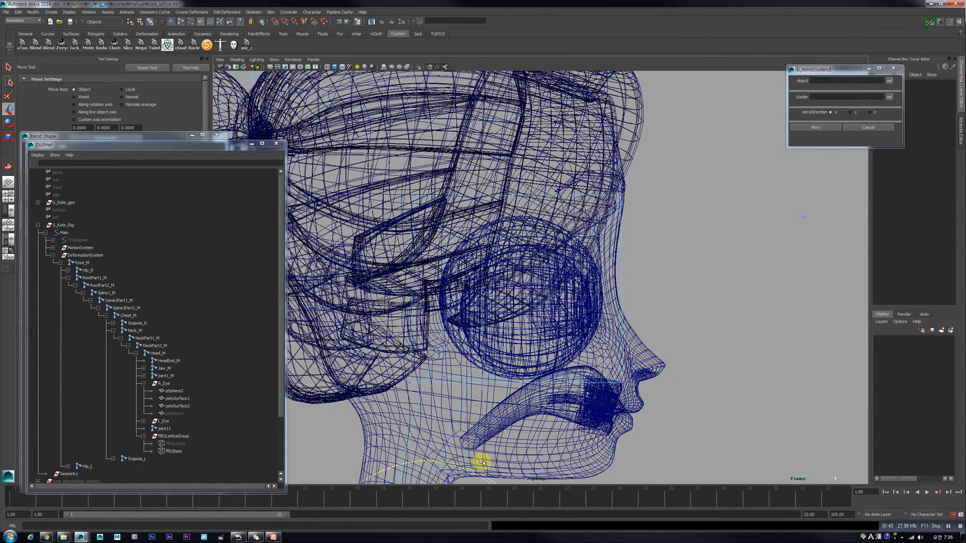
Select the rear lattice points and move them forward to flatten the right eyeball
drag(483, 463, 473, 402)
click(473, 401)
key(ctrl+z)
drag(390, 162, 418, 241)
drag(455, 298, 554, 309)
key(6)
mouse_move(639, 298)
alt+mouse_down()
mouse_move(617, 282)
mouse_move(574, 311)
mouse_move(565, 341)
mouse_move(566, 333)
alt+mouse_up()
Select the outer lattice points beside the right eye and check how the eyeball fits the eyelid
click(453, 327)
shift+drag(478, 406, 464, 382)
alt+drag(473, 377, 500, 327)
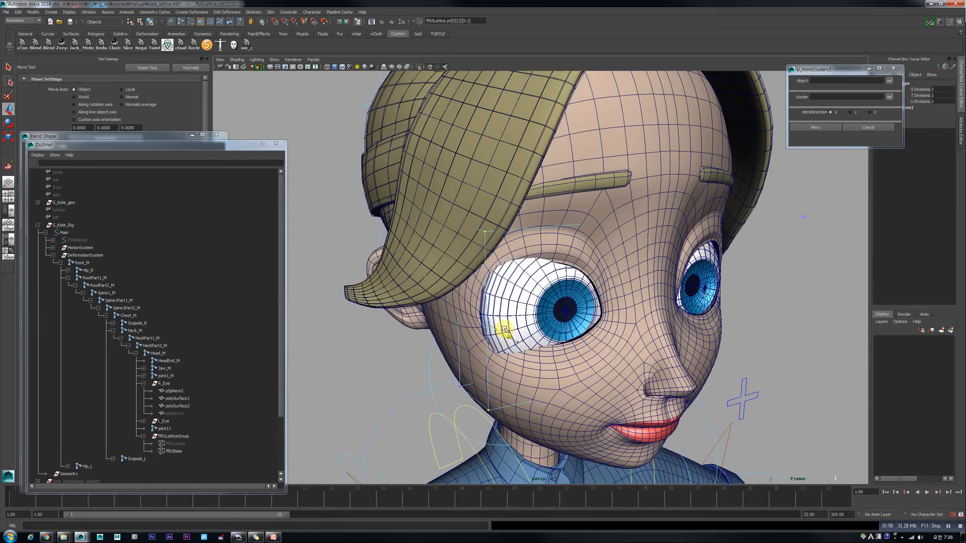
alt+drag(519, 319, 555, 302)
Examine the flattened right eyeball inside the head from several angles in wireframe and shaded display
key(4)
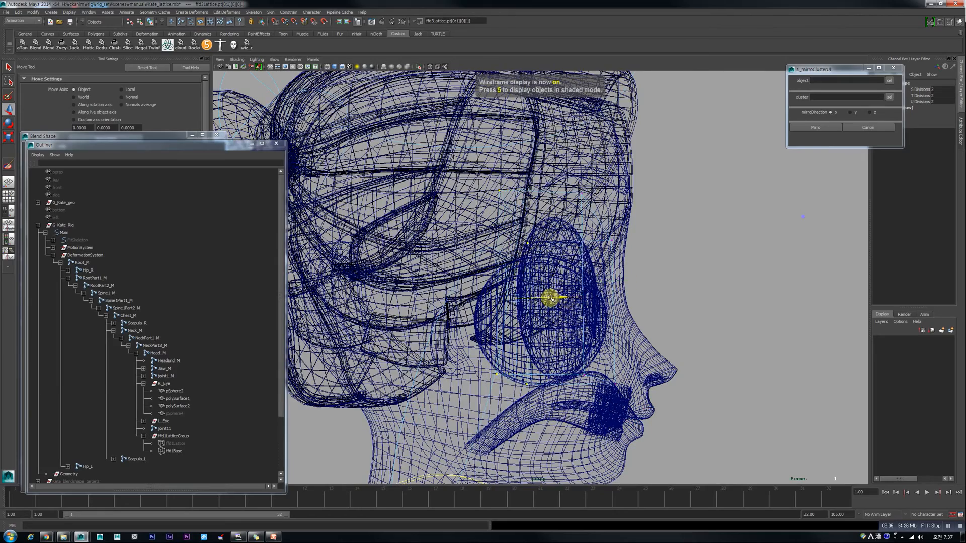
key(5)
mouse_move(551, 300)
alt+mouse_down()
mouse_move(559, 300)
mouse_move(493, 277)
mouse_move(491, 295)
mouse_move(526, 339)
mouse_move(662, 141)
alt+mouse_up()
key(4)
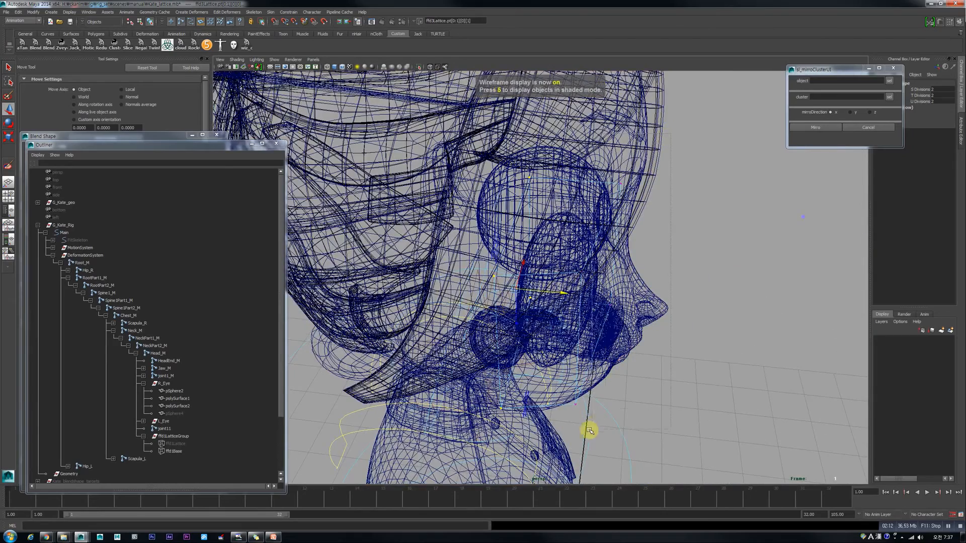
key(5)
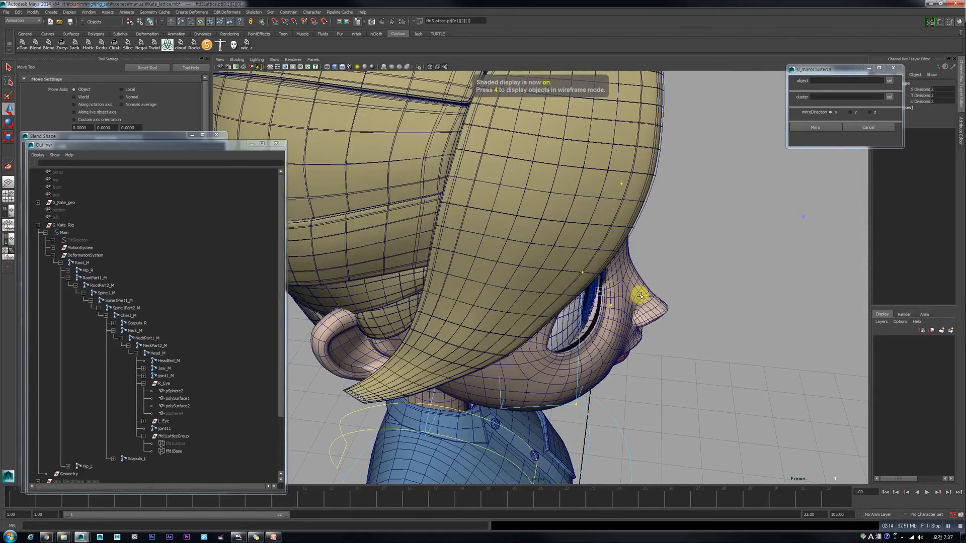
alt+drag(643, 296, 468, 269)
alt+drag(530, 268, 449, 258)
alt+drag(470, 371, 369, 349)
Try rotating the R_Eye group in wireframe display to test the flattened eyeball, and undo the rotations
click(359, 288)
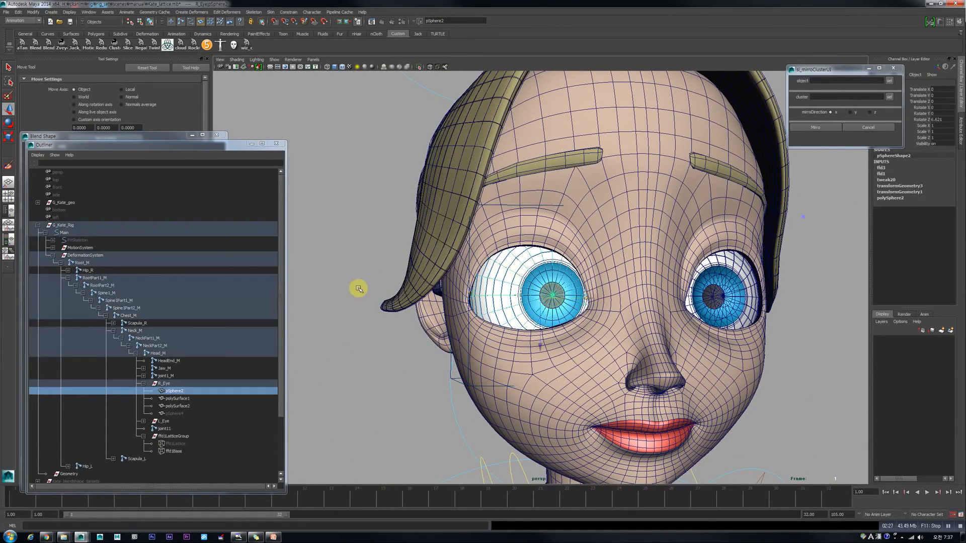
click(158, 386)
alt+drag(539, 303, 566, 318)
key(e)
key(4)
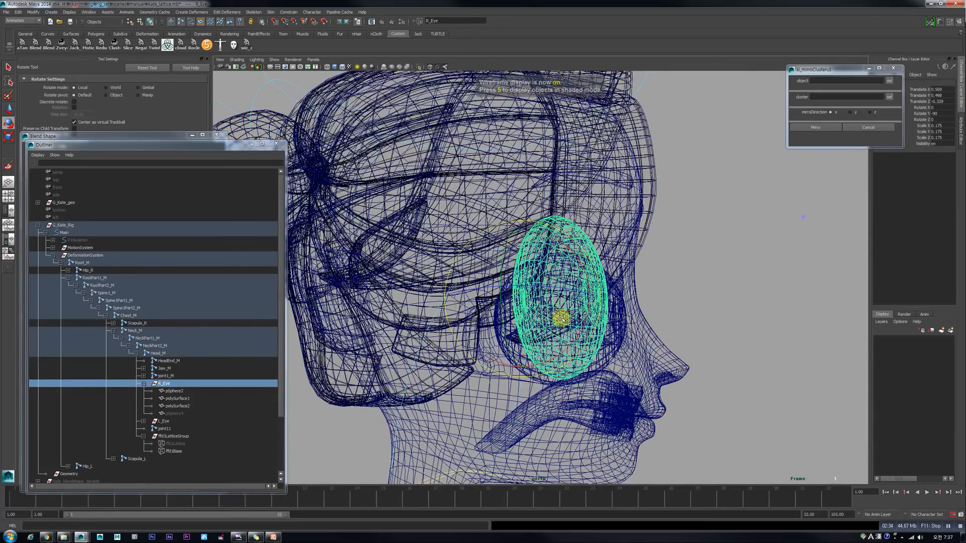
alt+drag(600, 322, 597, 333)
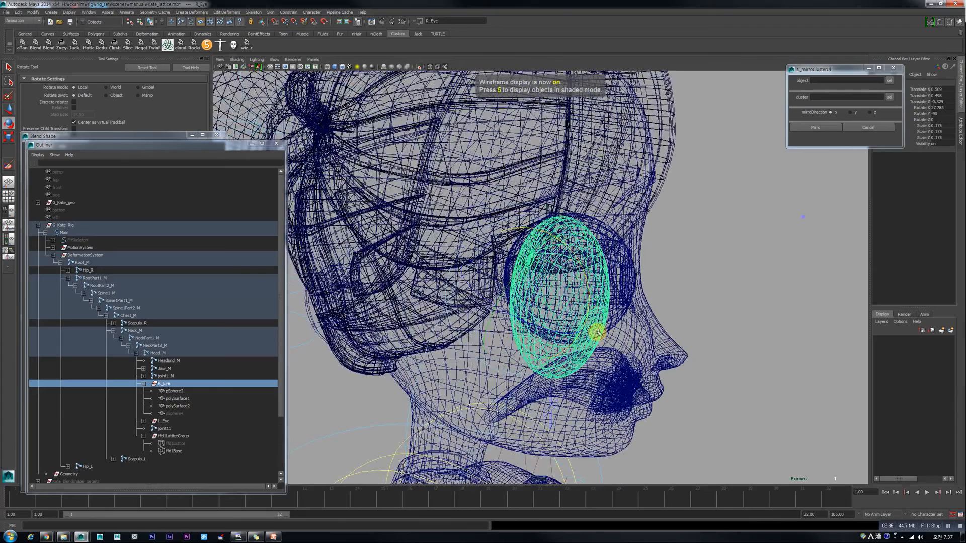
drag(586, 278, 575, 249)
key(ctrl+z)
key(ctrl+z)
key(ctrl+z)
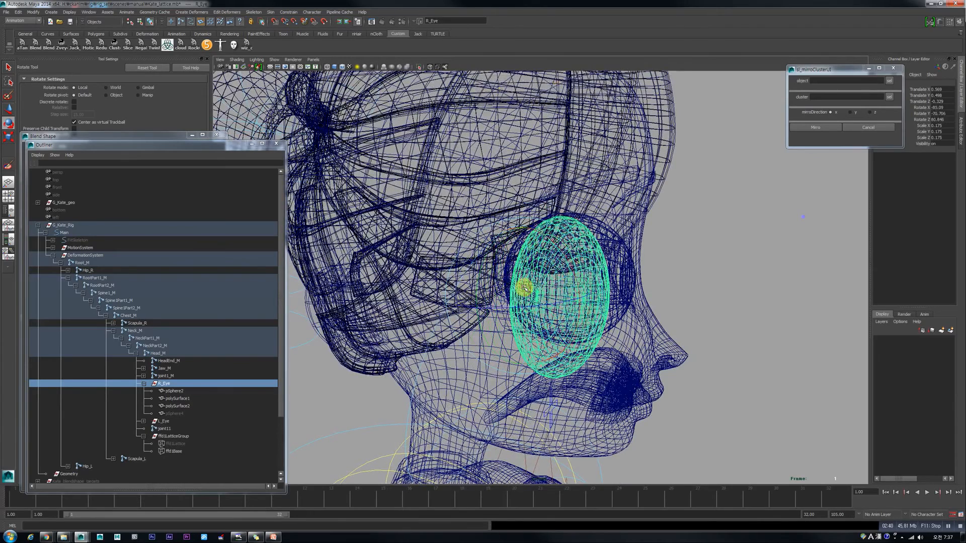
mouse_move(592, 290)
mouse_down()
mouse_move(517, 283)
mouse_move(558, 304)
mouse_move(531, 308)
mouse_move(521, 294)
mouse_move(528, 280)
mouse_up()
key(ctrl+z)
Return to textured shading, minimize the Outliner, and set the right UEyelid_DN weight to about 0.29
key(6)
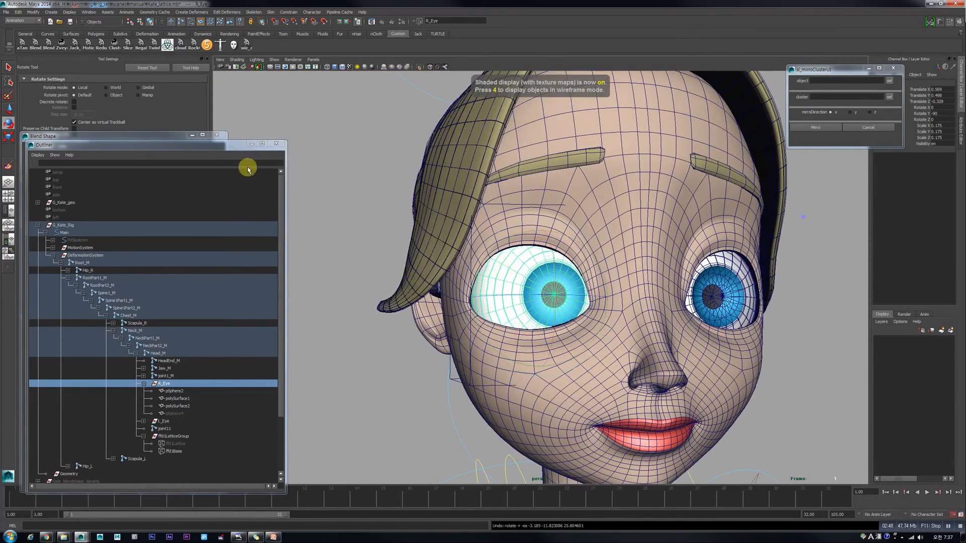
click(251, 144)
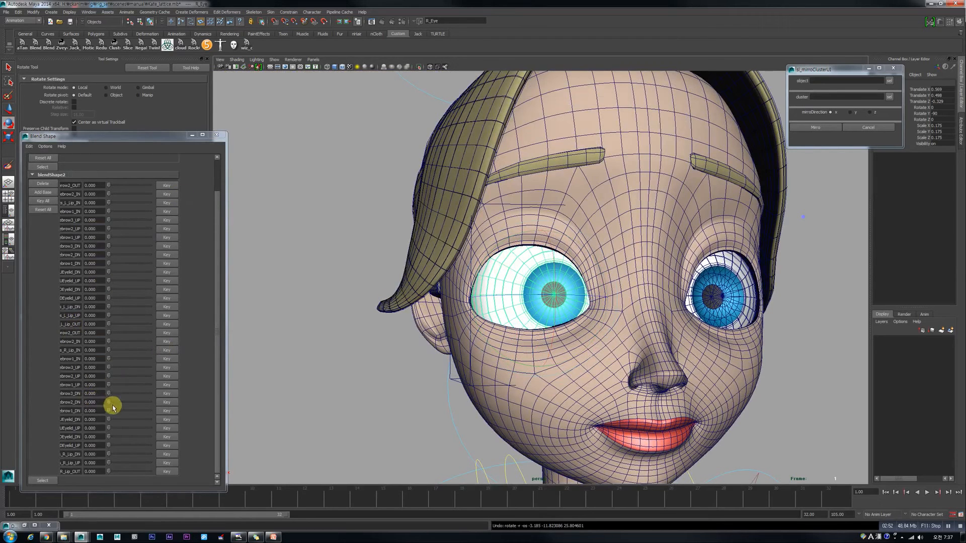
mouse_move(109, 420)
mouse_down()
mouse_move(136, 423)
mouse_move(120, 421)
mouse_up()
alt+drag(366, 343, 339, 345)
Select the outer front lattice points of the right eye's lattice with the Move tool active
key(w)
click(501, 190)
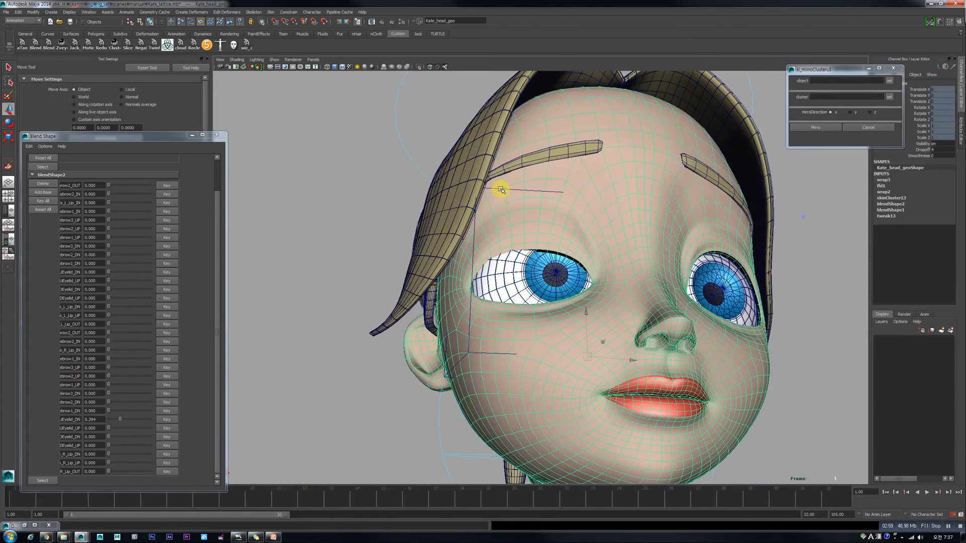
alt+drag(492, 189, 468, 322)
click(456, 285)
right_drag(457, 280, 440, 209)
drag(460, 235, 464, 241)
shift+drag(460, 351, 514, 286)
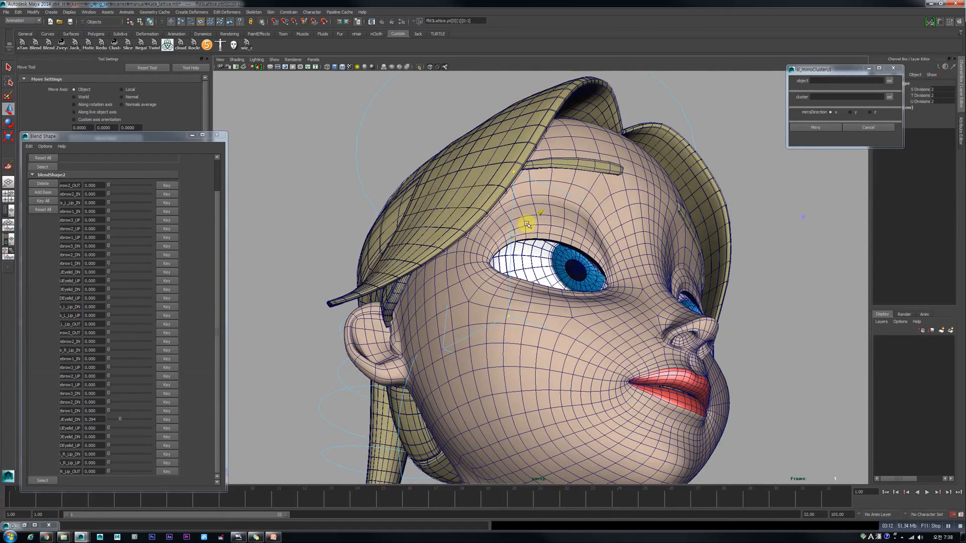
Reset the right UEyelid_DN weight to 0 and set UEyelid_UP to 1
alt+drag(584, 252, 564, 262)
drag(120, 419, 169, 434)
alt+drag(463, 177, 438, 186)
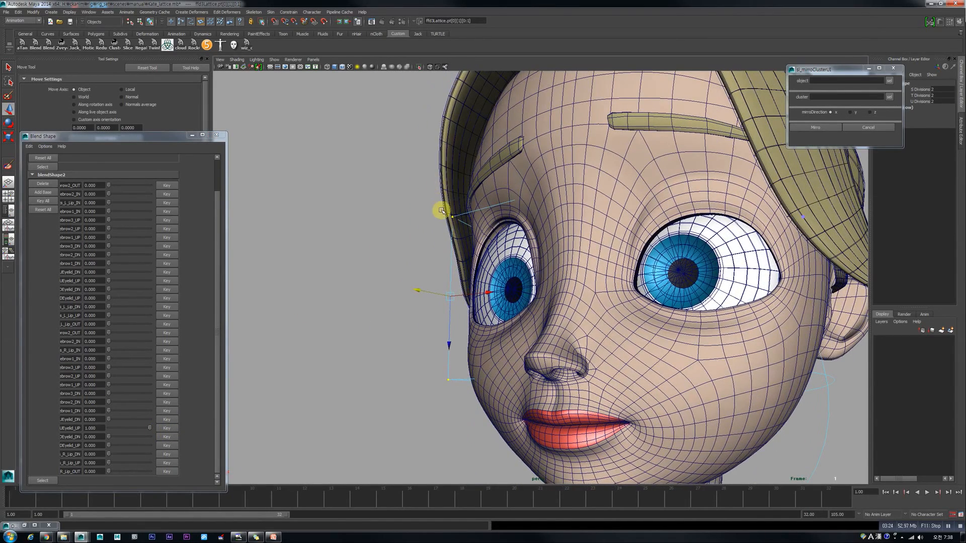
Adjust the upper outer lattice point to fit the right eyeball under the raised eyelid, checking it from several angles
click(452, 216)
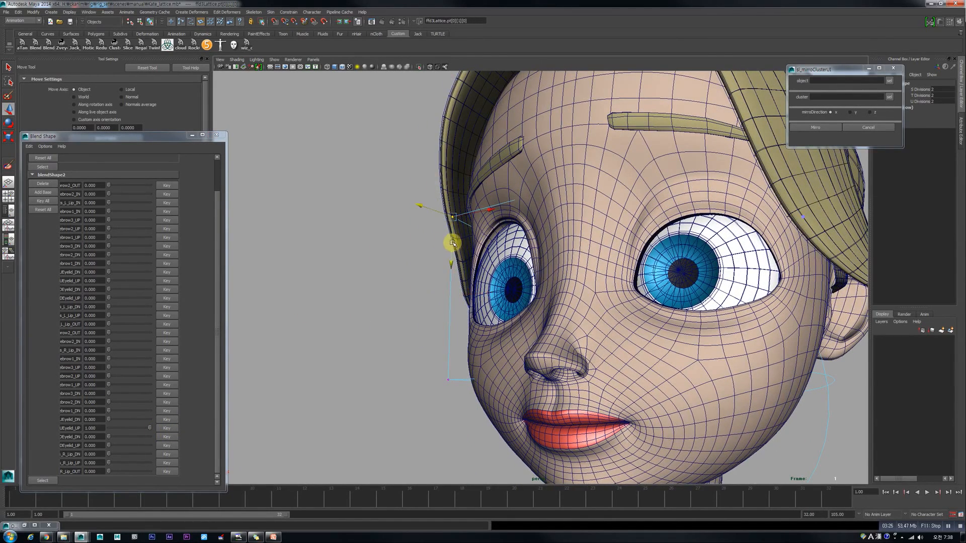
key(4)
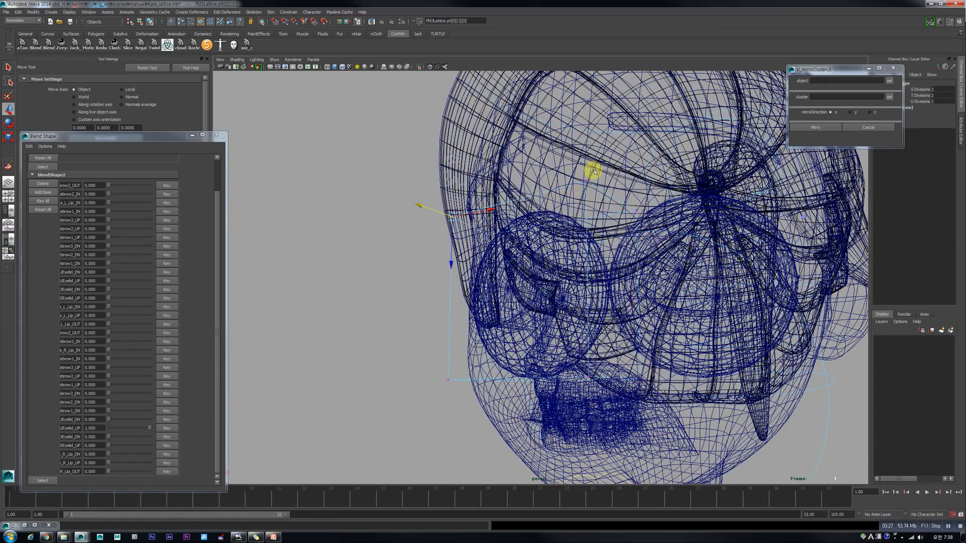
key(5)
mouse_move(579, 188)
alt+mouse_down()
mouse_move(536, 215)
mouse_move(524, 209)
alt+mouse_up()
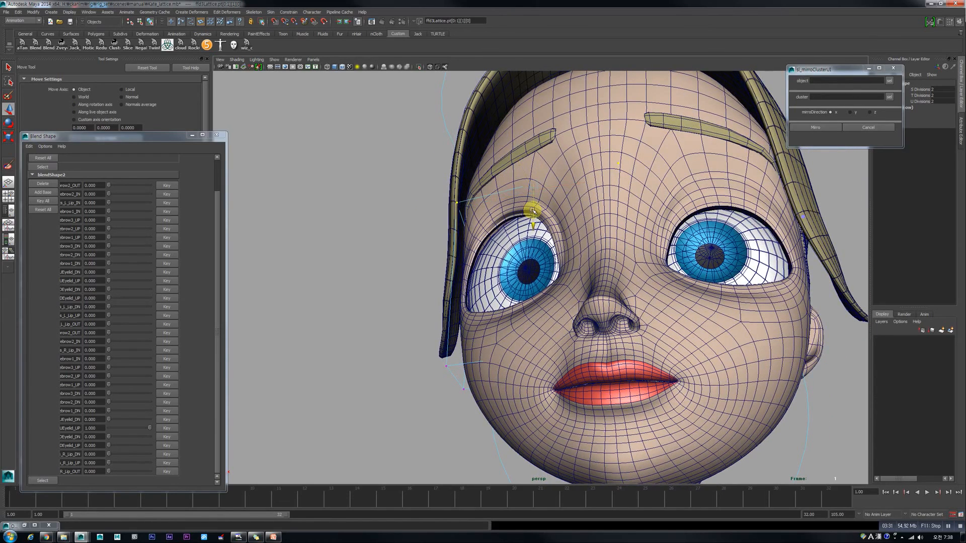
click(457, 201)
drag(457, 216, 515, 201)
drag(149, 428, 216, 438)
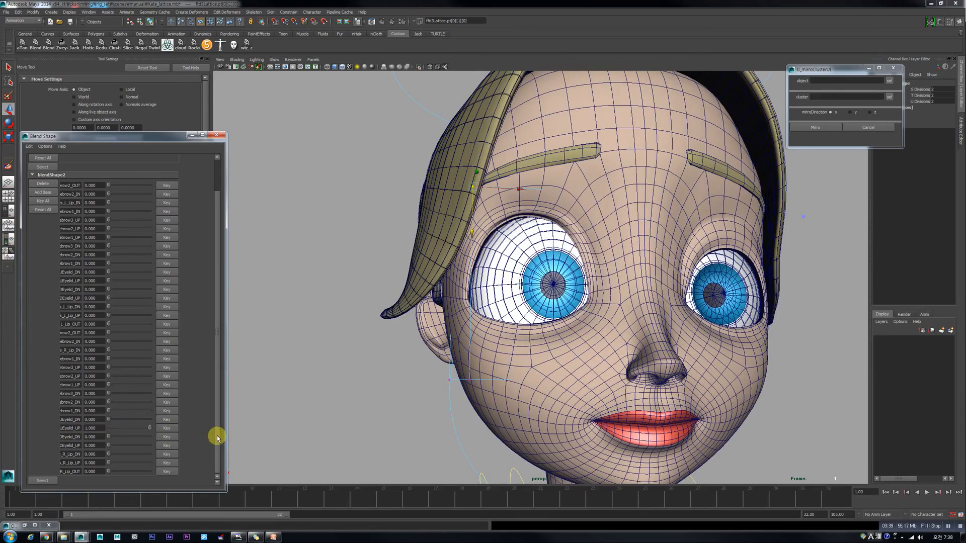
alt+drag(463, 331, 521, 246)
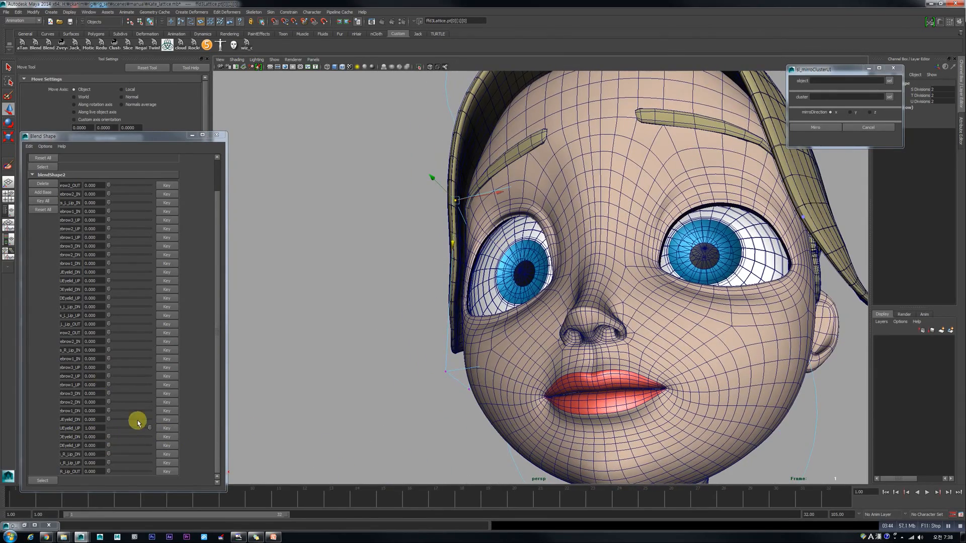
Reset the right UEyelid_UP weight to 0 and view the whole face from the front
click(132, 427)
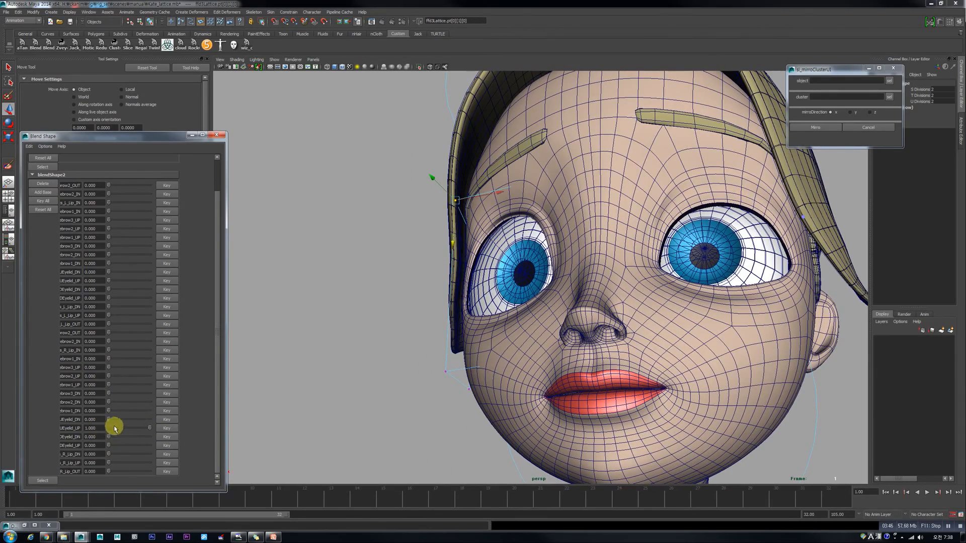
drag(115, 427, 82, 430)
scroll(493, 335, down, 3)
alt+drag(556, 308, 566, 314)
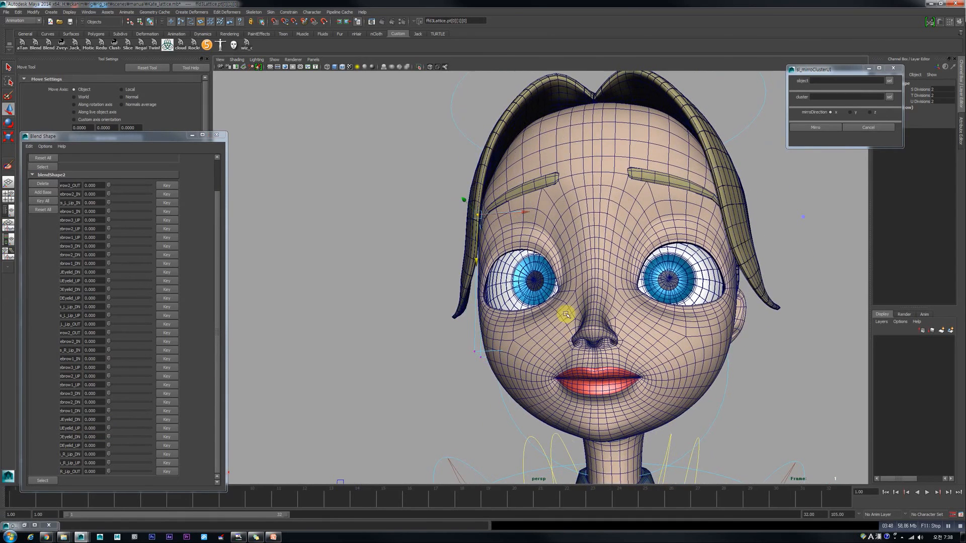